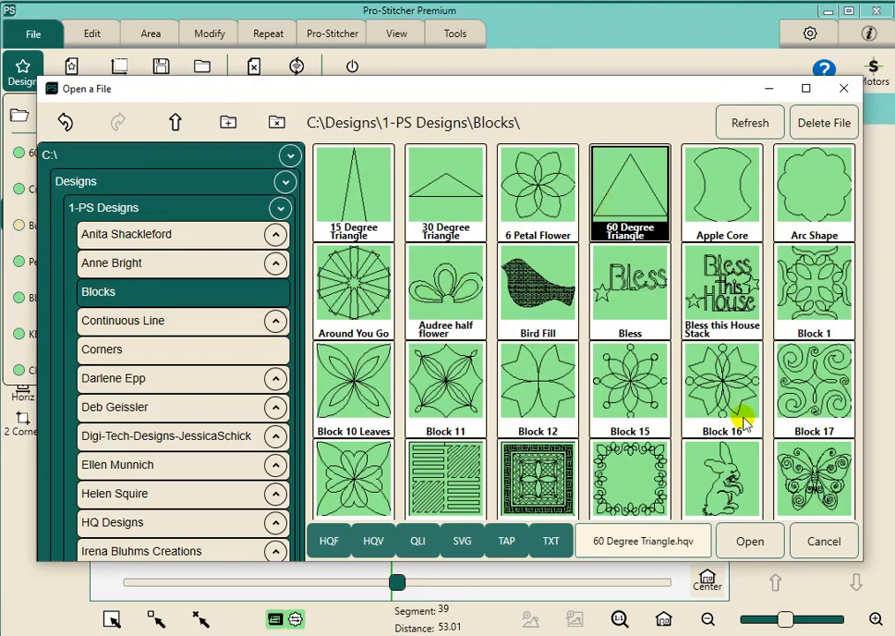
- Load the 60 Degree Triangle design and add the Crosshatch Square design from the Blocks folder to the workspace
left_click(752, 538)
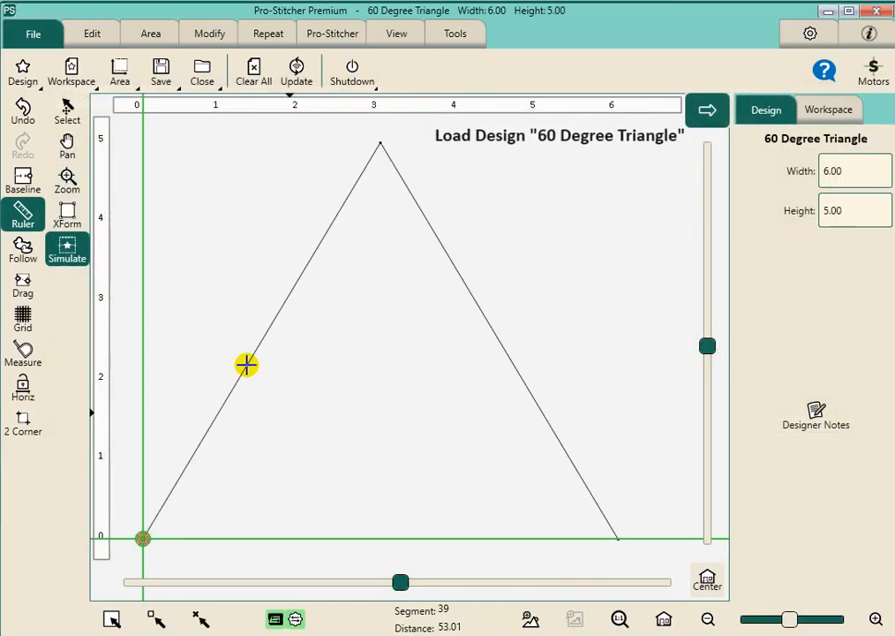
left_click(23, 69)
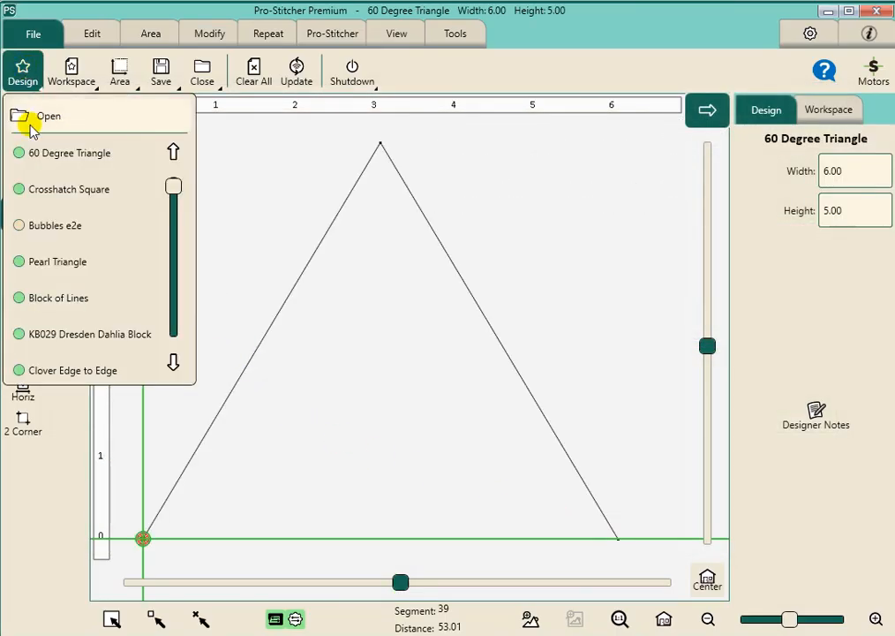
left_click(33, 129)
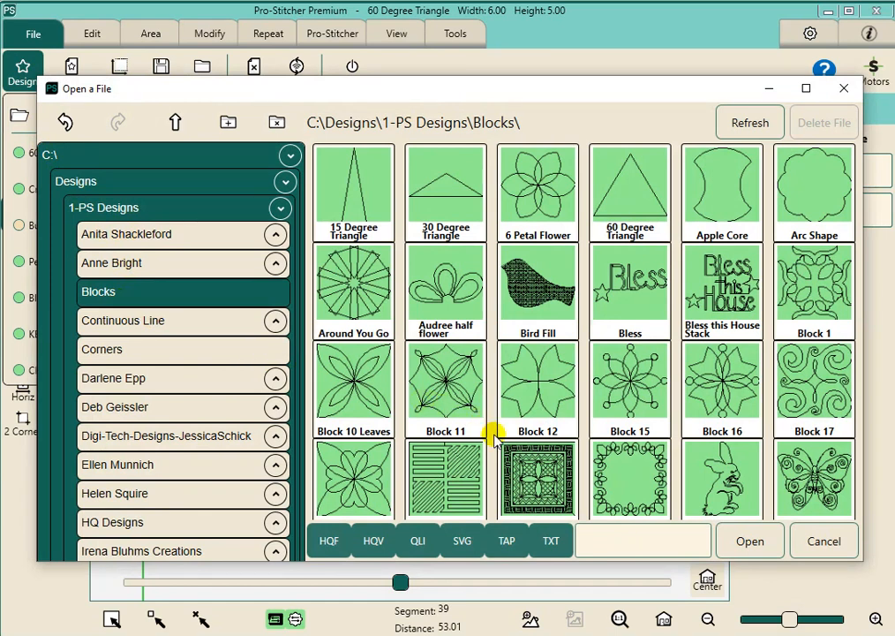
scroll(494, 432, "down", 1)
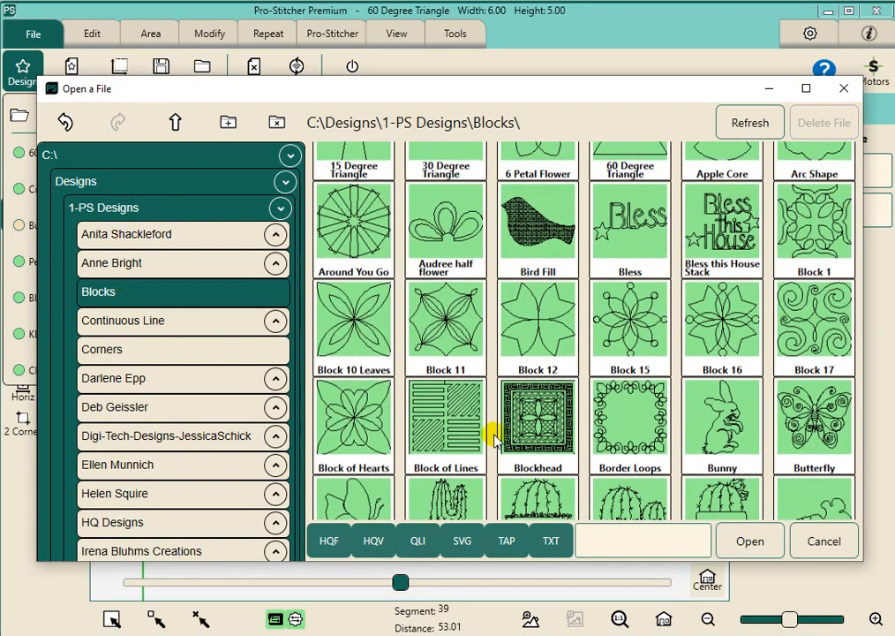
scroll(494, 435, "down", 1)
scroll(494, 435, "down", 3)
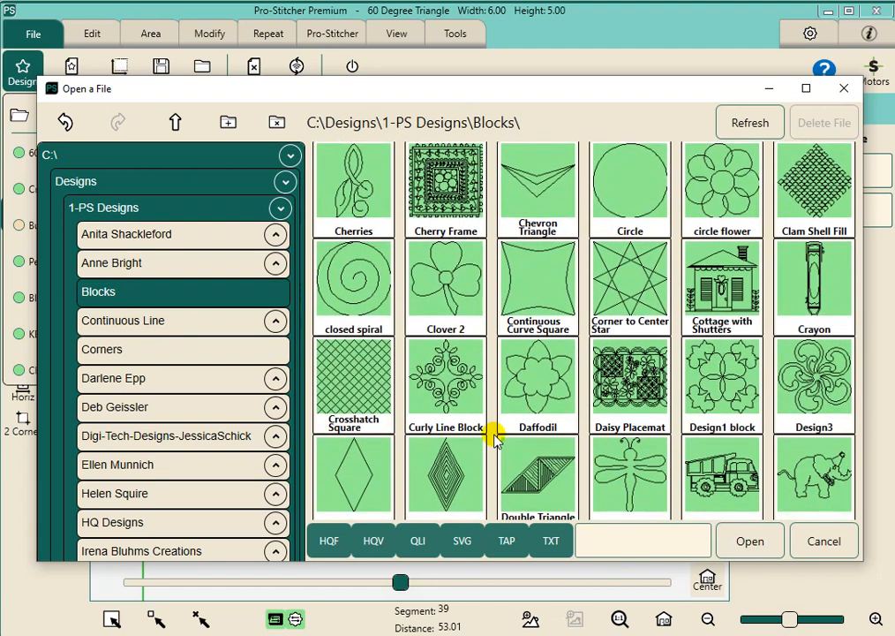
left_click(375, 399)
left_click(745, 540)
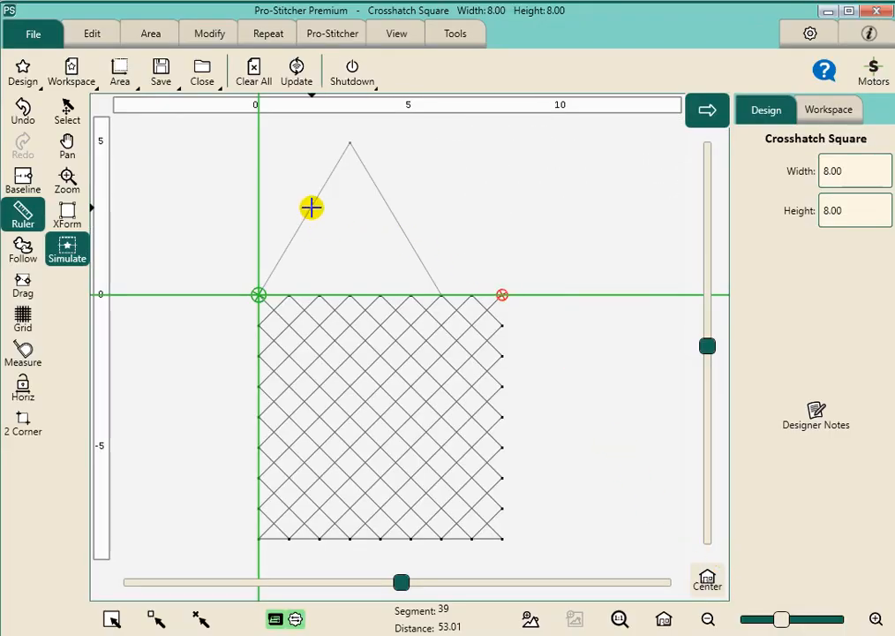
- Select the 60 Degree Triangle design and create a rubber-band (RB) area around it
left_click(65, 110)
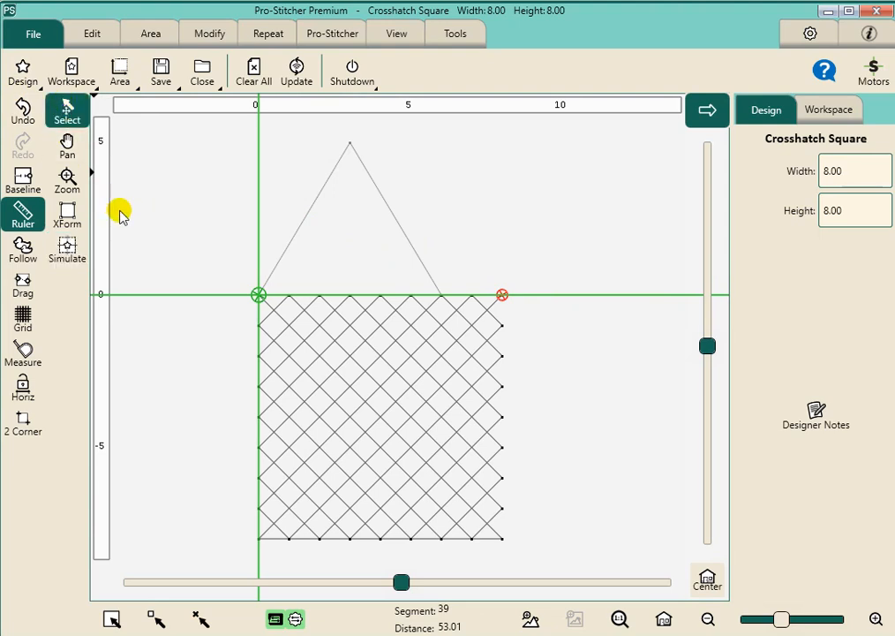
left_click(310, 208)
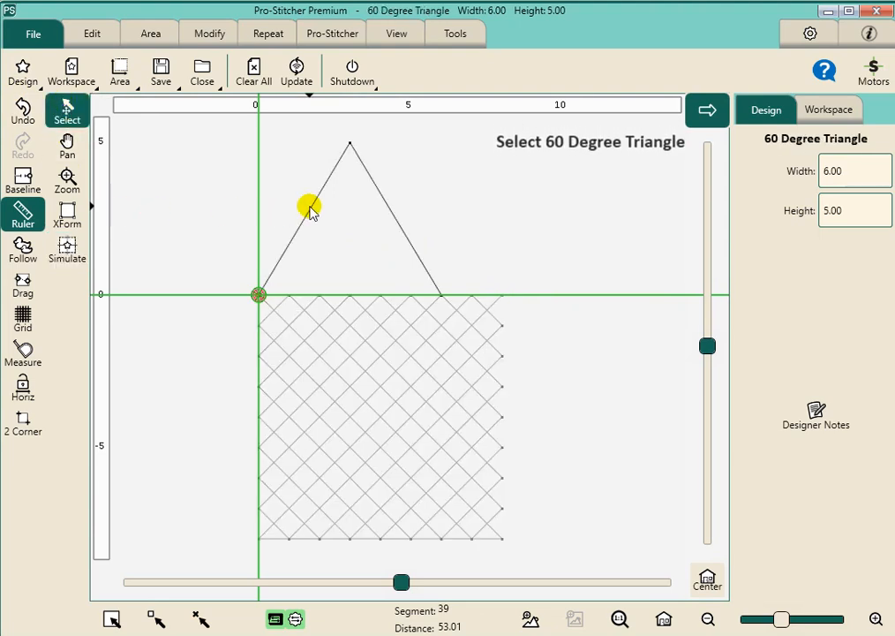
left_click(164, 35)
left_click(145, 76)
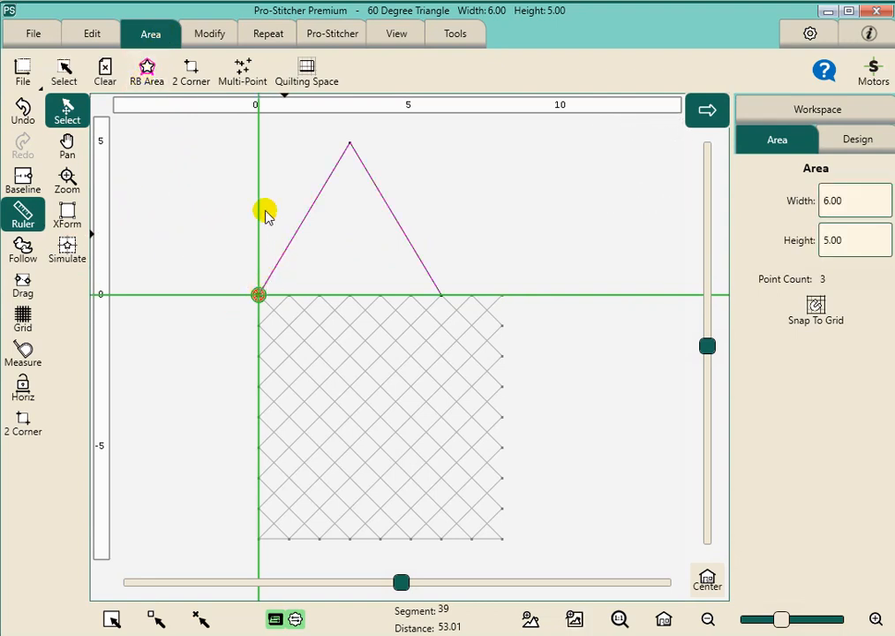
- Close the selected 60 Degree Triangle design, keeping the triangular area in the workspace
left_click(35, 35)
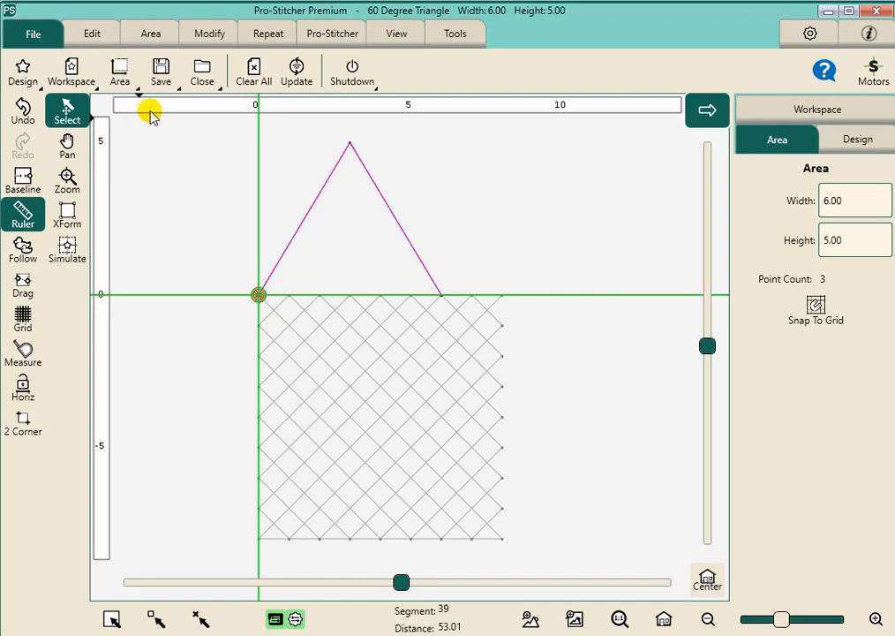
left_click(203, 71)
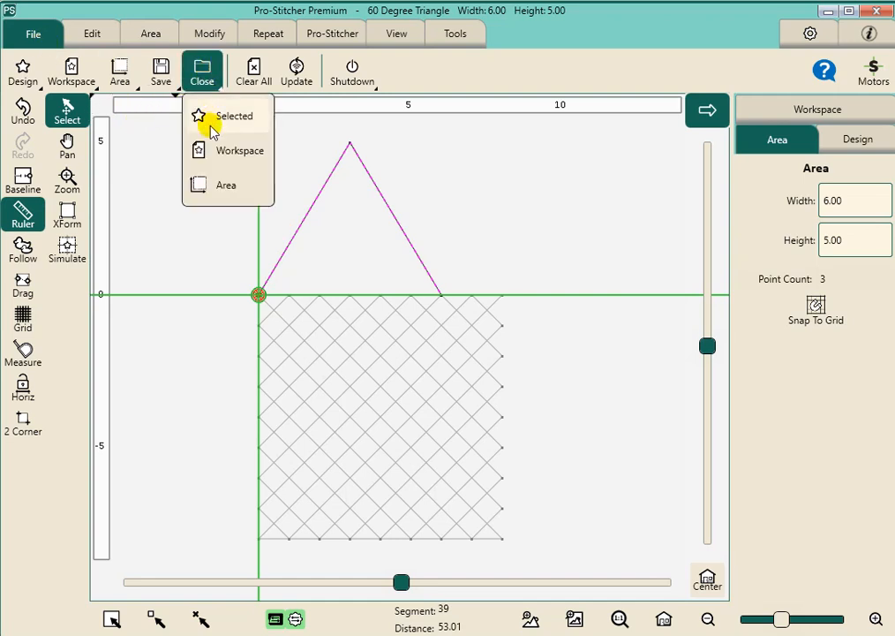
left_click(225, 117)
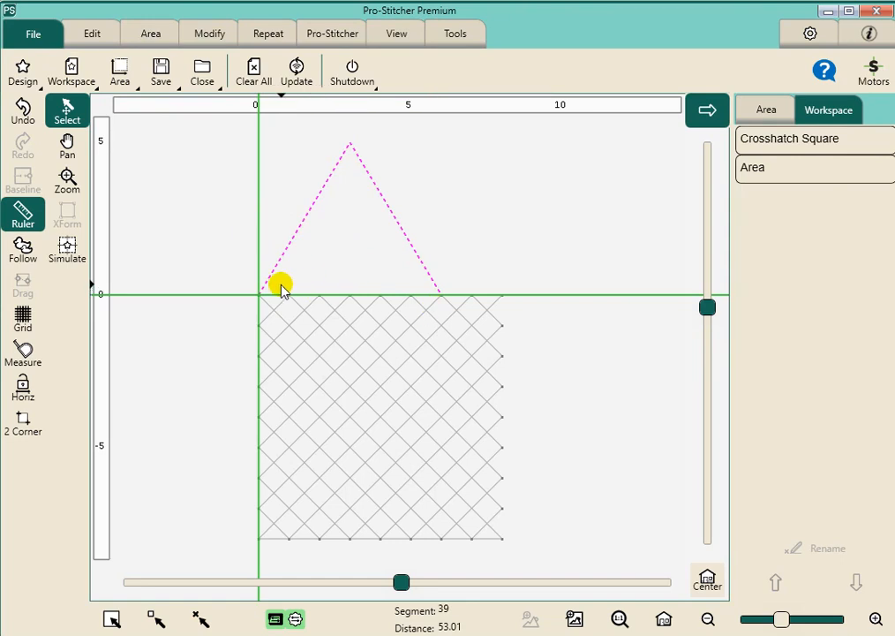
- Move the triangular area down so it lies inside the crosshatch square
left_click(308, 212)
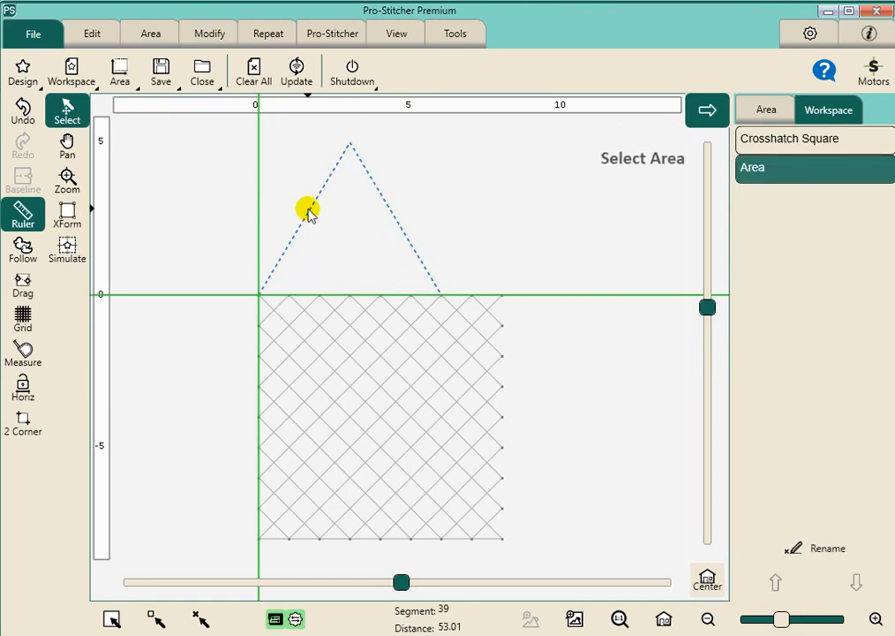
left_click_drag(311, 239, 337, 413)
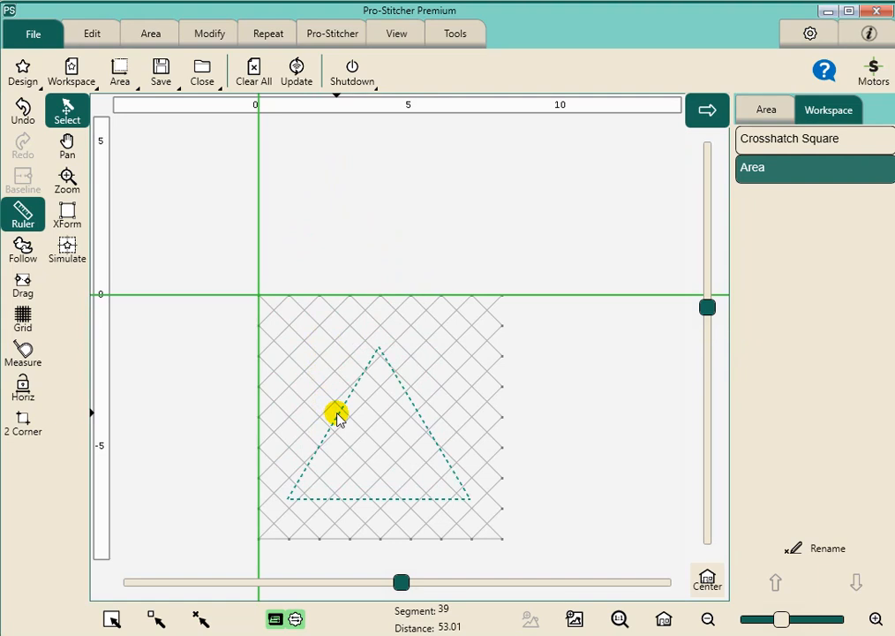
left_click_drag(337, 417, 338, 416)
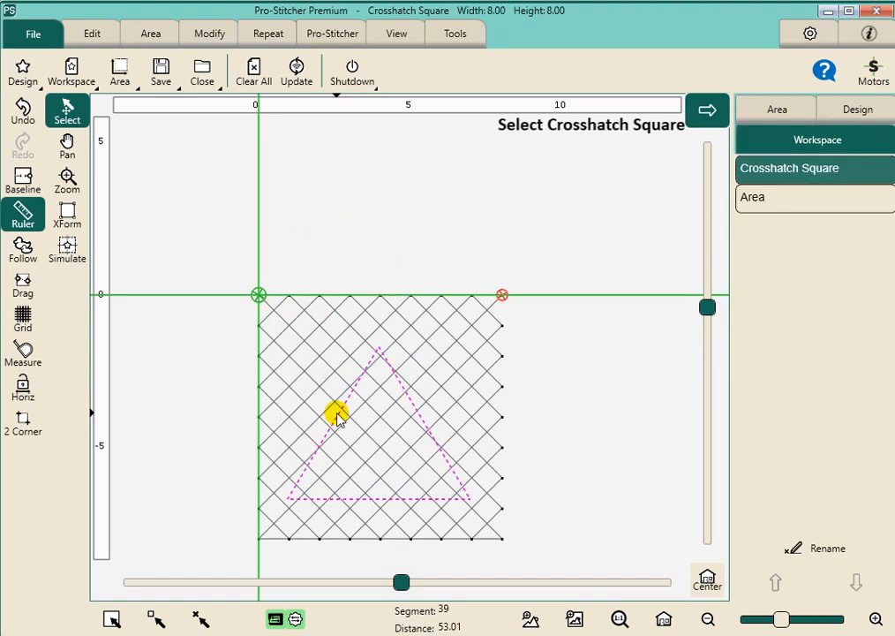
- Reposition the triangular area by nudging it 0.14 to the right and back left in 0.01 increments
left_click(352, 499)
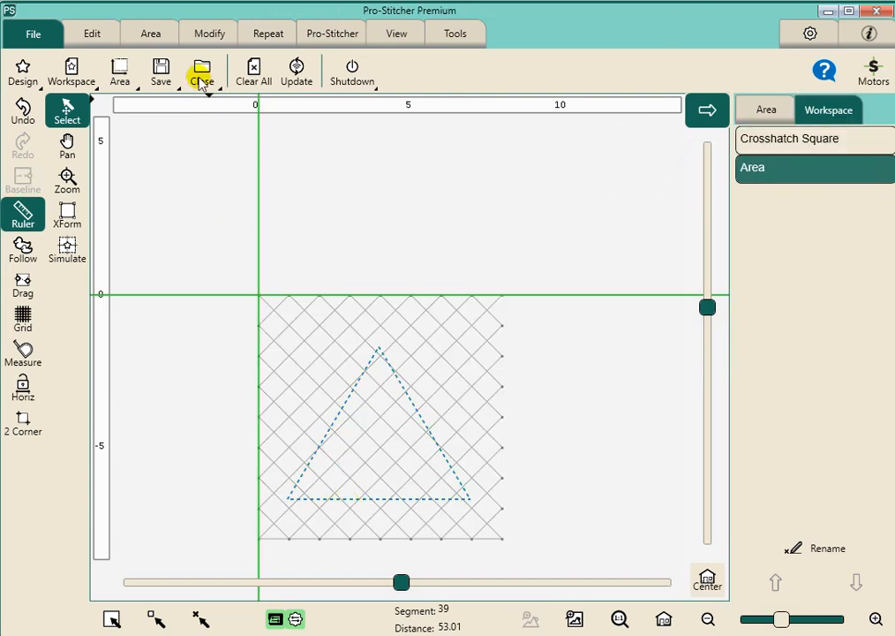
left_click(207, 40)
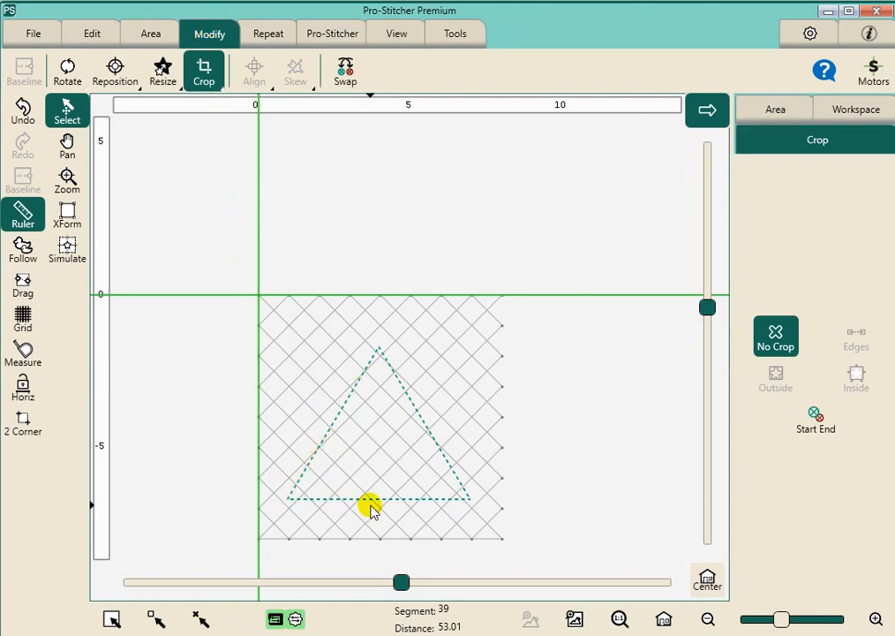
left_click(114, 73)
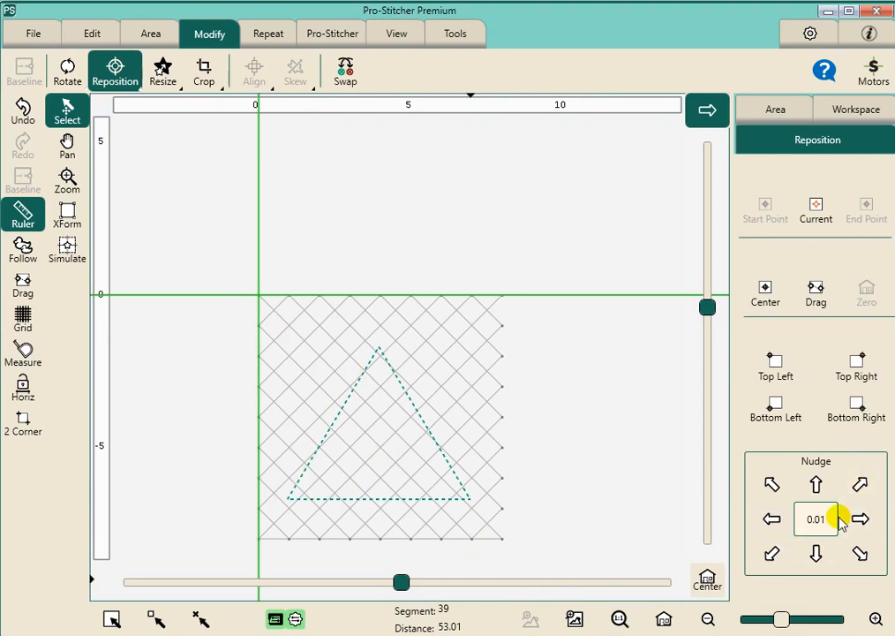
left_click(872, 526)
left_click(874, 527)
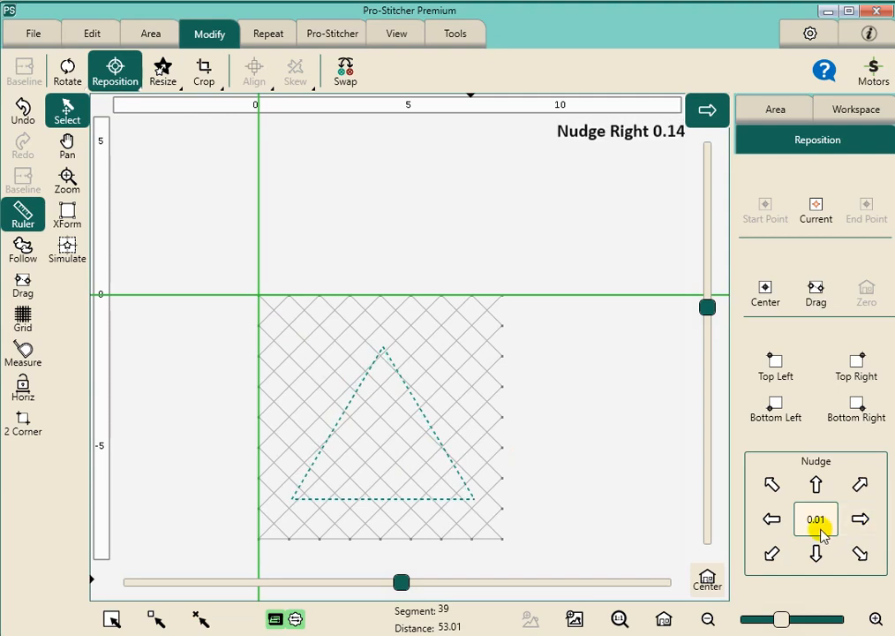
left_click(766, 524)
left_click(766, 524)
left_click(765, 527)
left_click(765, 527)
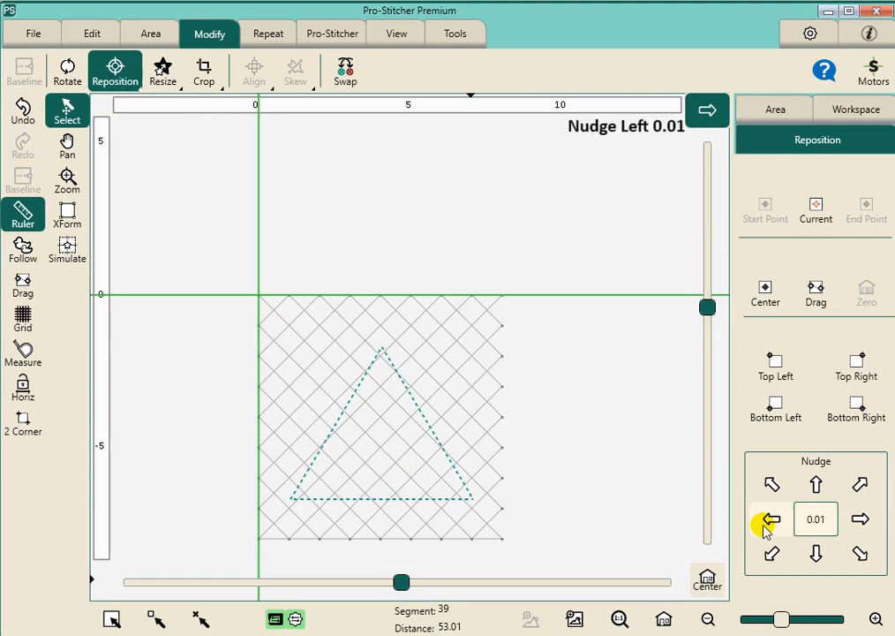
left_click(764, 527)
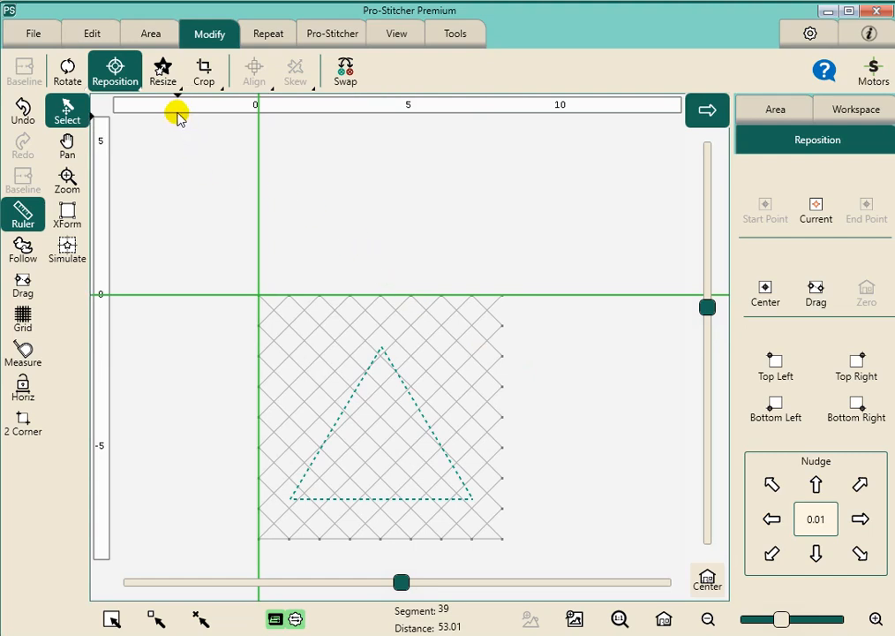
- Resize the triangular area to a width of 6.25, leaving the width-to-height lock off
left_click(159, 75)
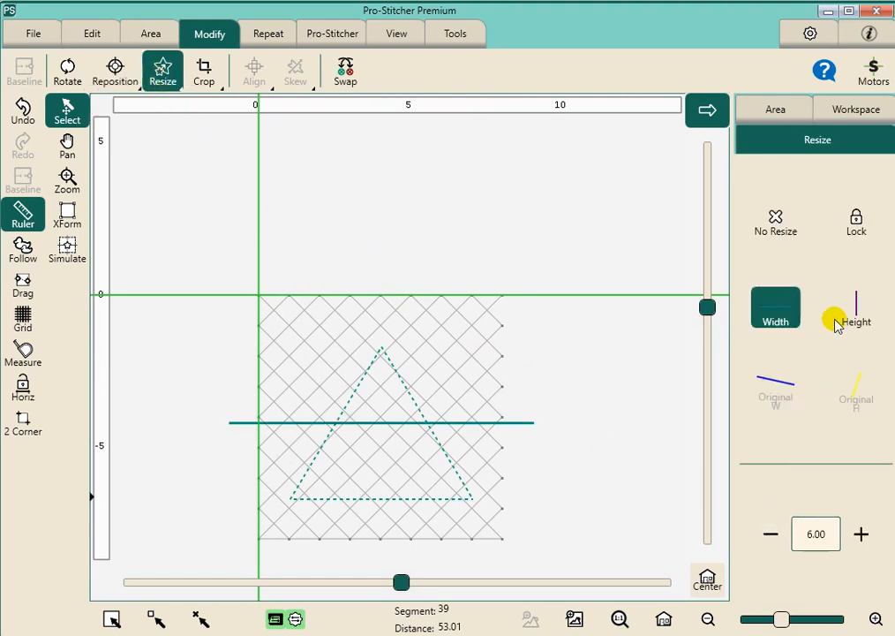
left_click(854, 228)
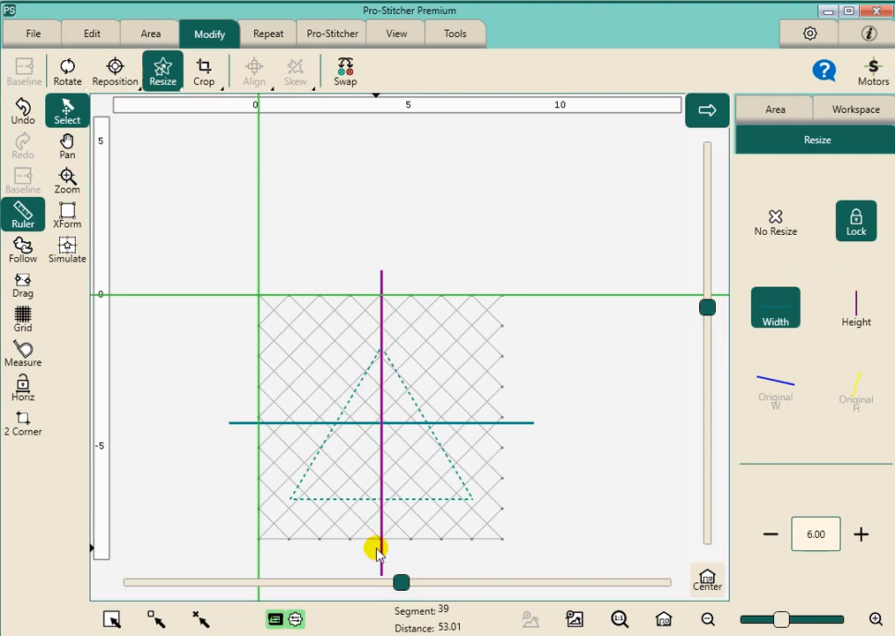
left_click(872, 224)
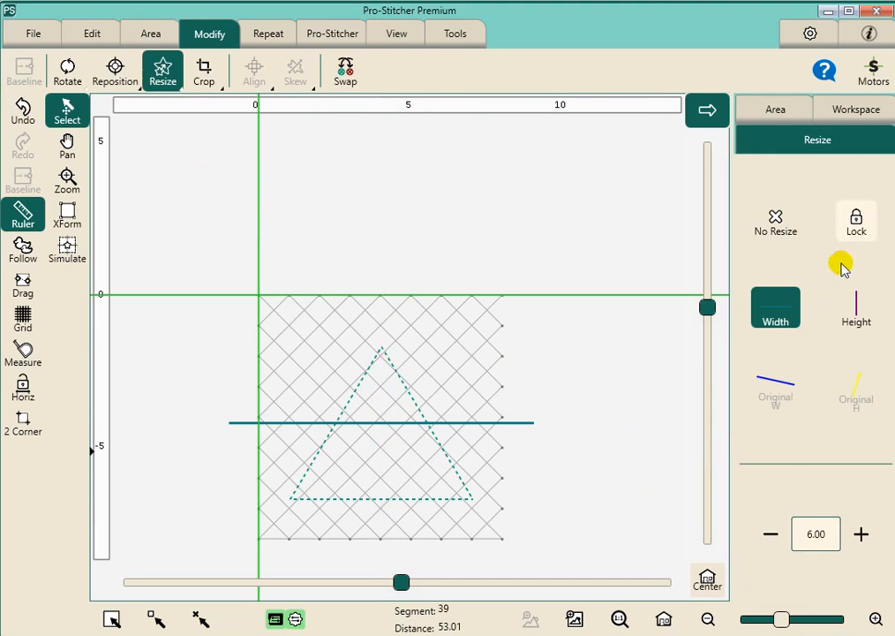
left_click(860, 533)
left_click(860, 532)
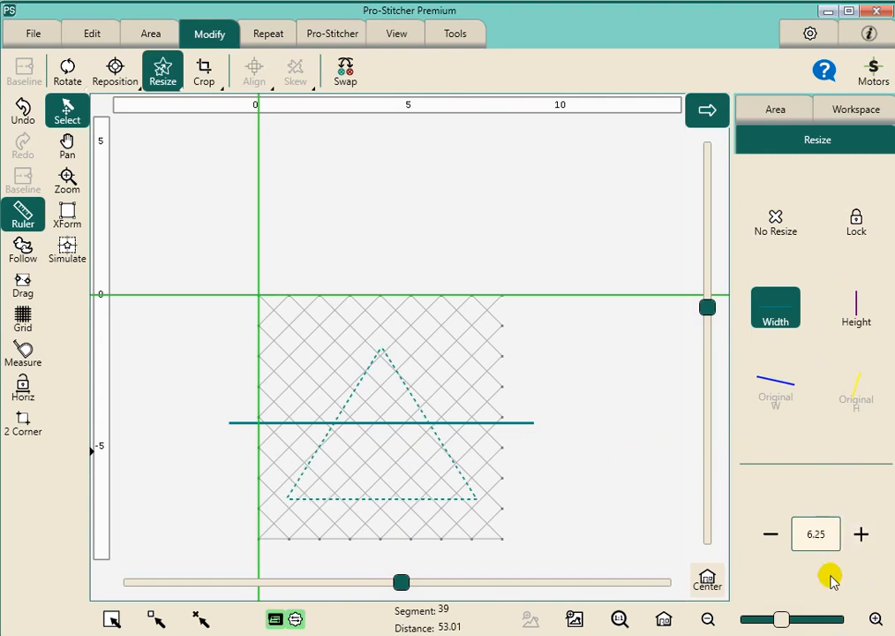
- Crop the Crosshatch Square design outside the triangular area and connect the cut lines along its edges
left_click(294, 367)
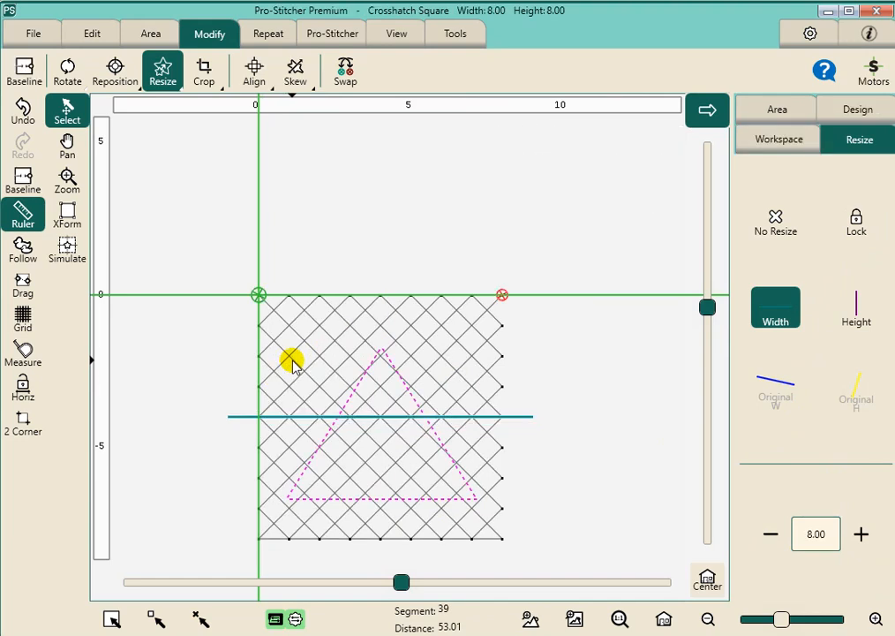
left_click(200, 68)
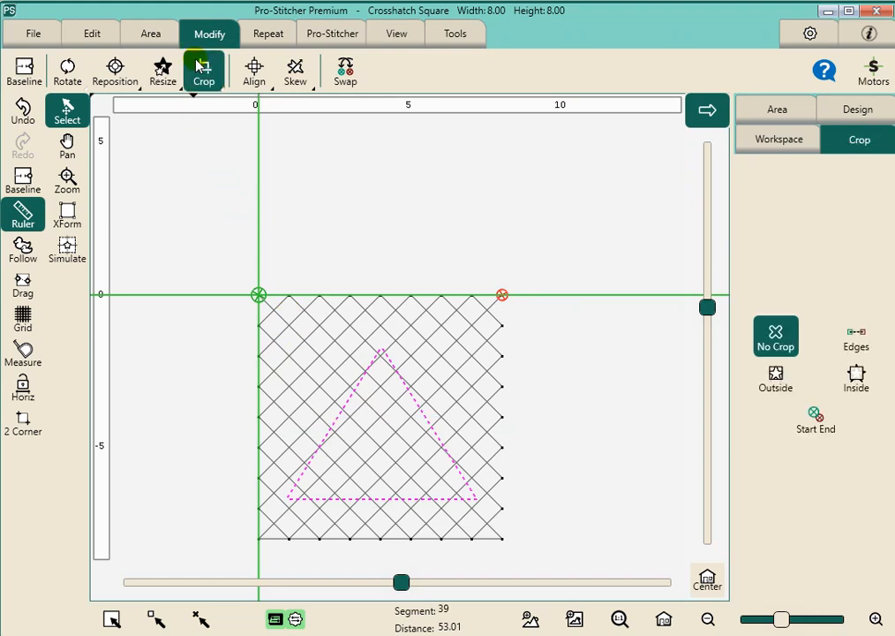
left_click(768, 395)
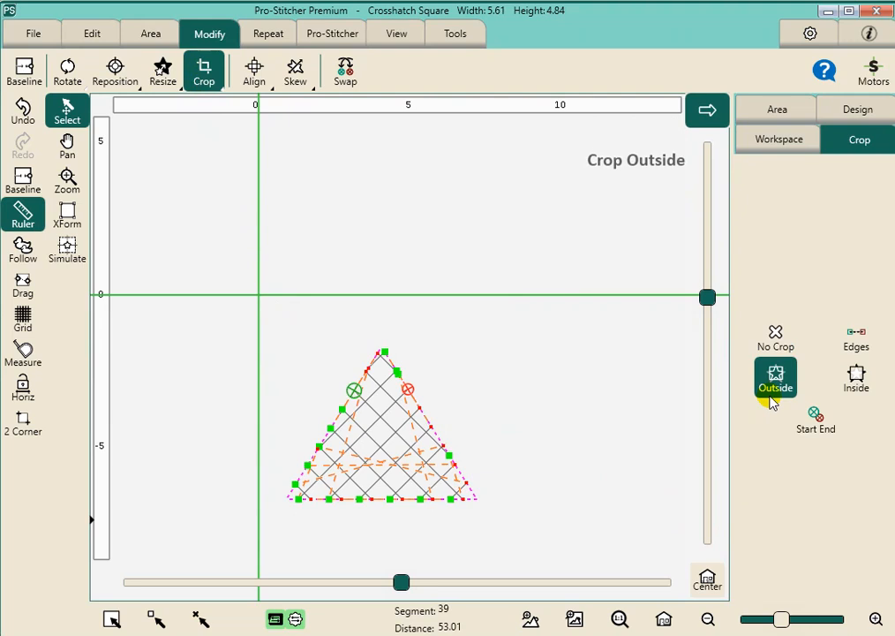
left_click(855, 344)
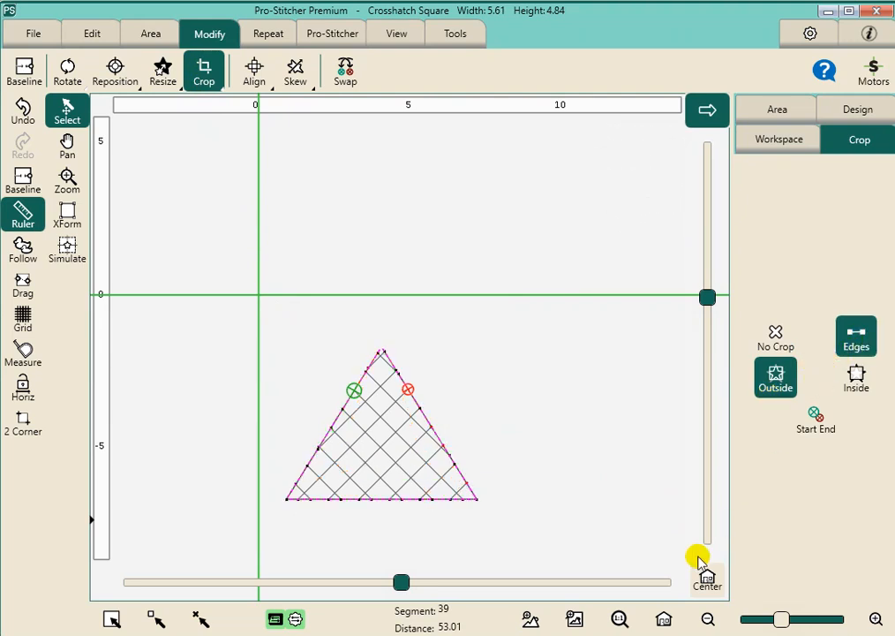
- Reposition the crosshatch pattern within the triangular area, fine-tuning it up and down with 0.01 nudges
left_click(665, 617)
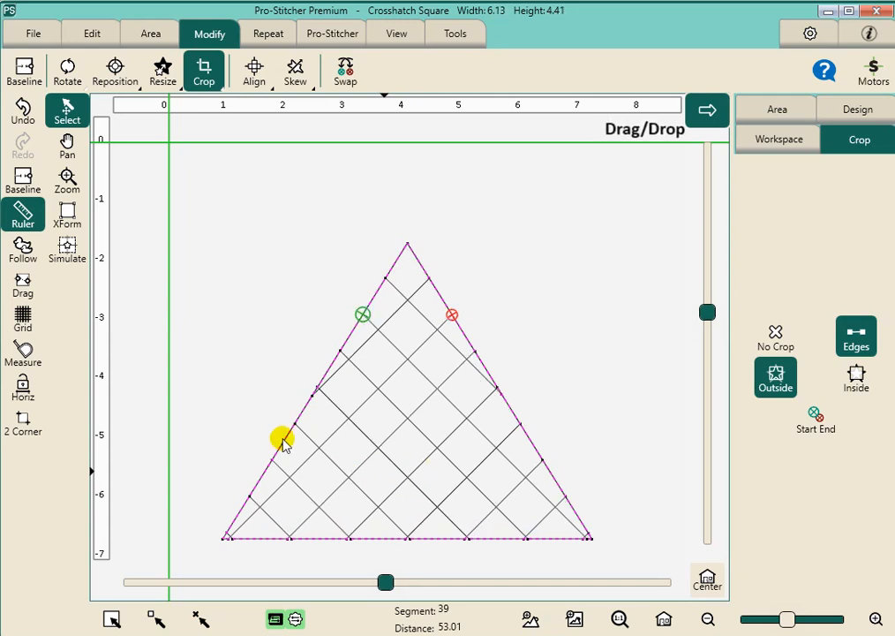
left_click(114, 71)
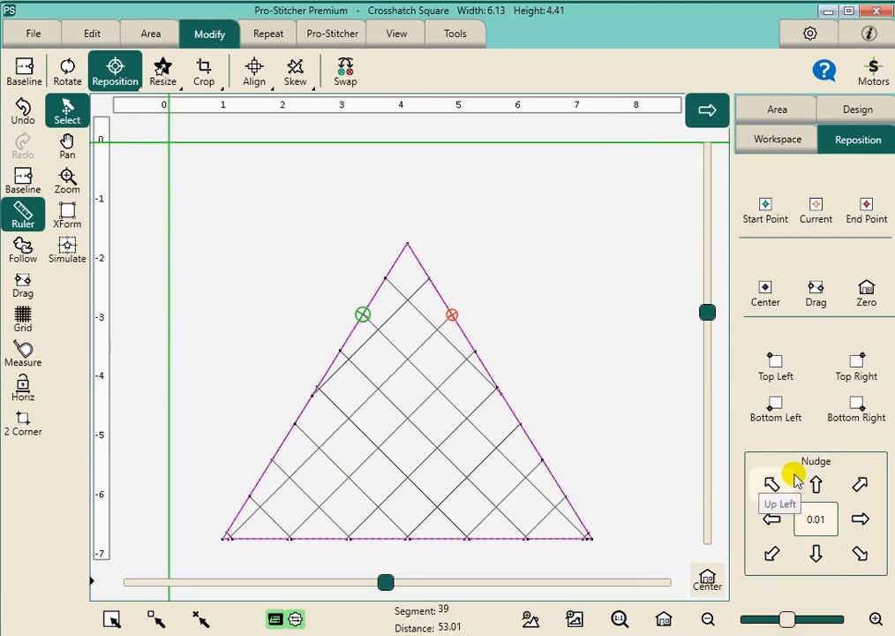
left_click(817, 484)
left_click(816, 484)
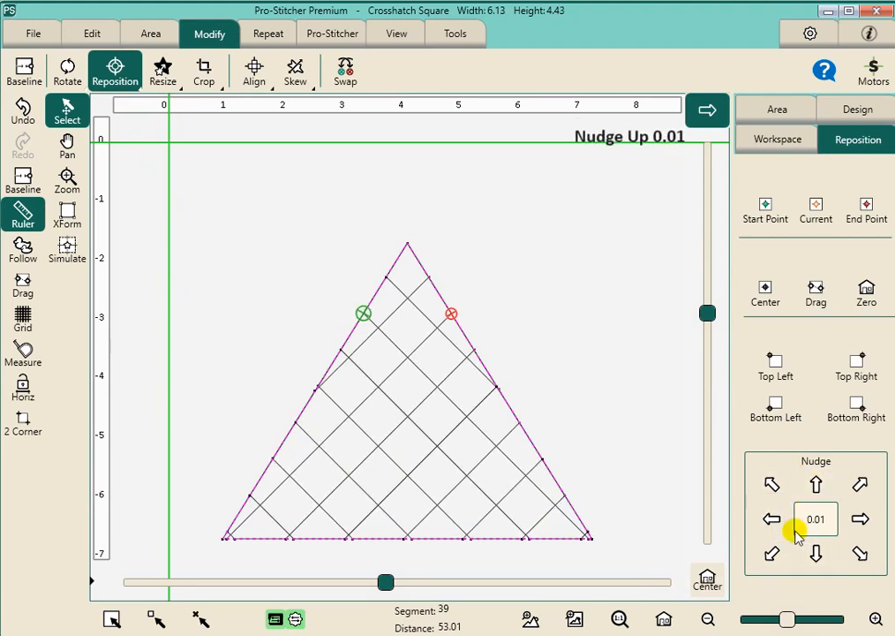
left_click(813, 556)
left_click(813, 556)
left_click(813, 563)
left_click(813, 563)
left_click(813, 562)
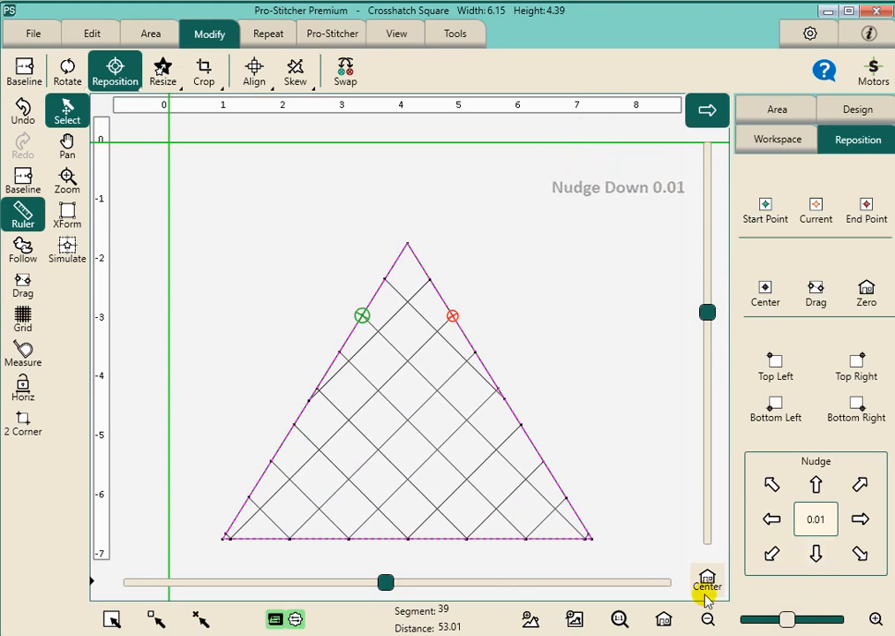
- Start quilting the cropped crosshatch triangle with stitching, start and end tie-offs and thread pull-up on
left_click(313, 37)
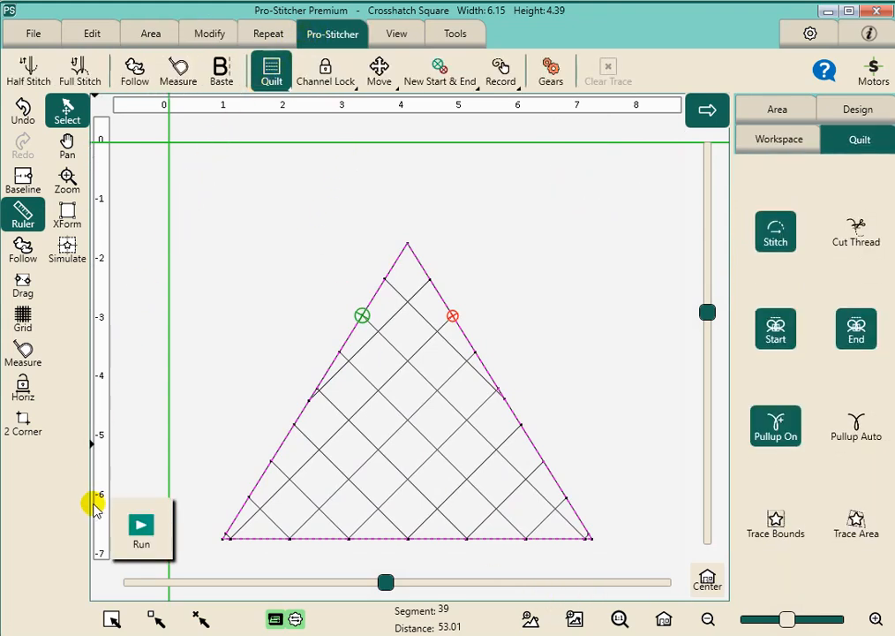
left_click(136, 536)
left_click(137, 532)
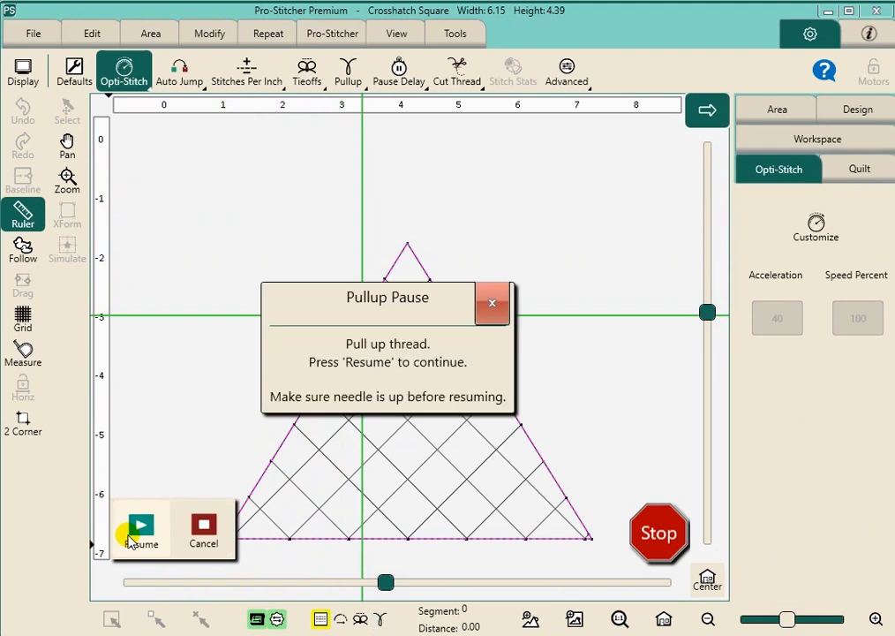
- Resume quilting after the thread pull-up and tie-off pauses and stitch out the crosshatch triangle
left_click(137, 532)
left_click(136, 532)
left_click(134, 534)
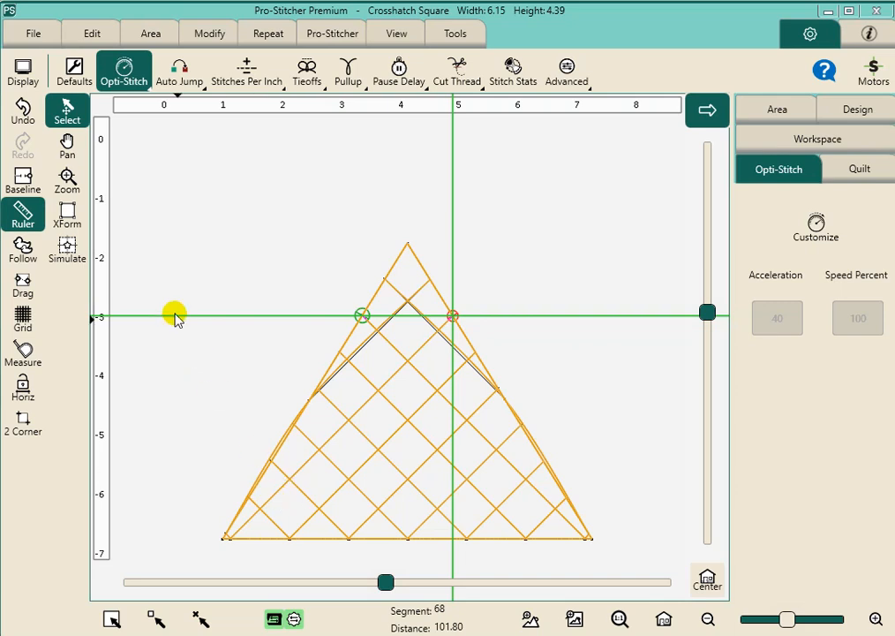
- Clear the stitched-path overlay by repositioning the crosshatch triangle 0.01 left and then 0.01 back right
left_click(210, 32)
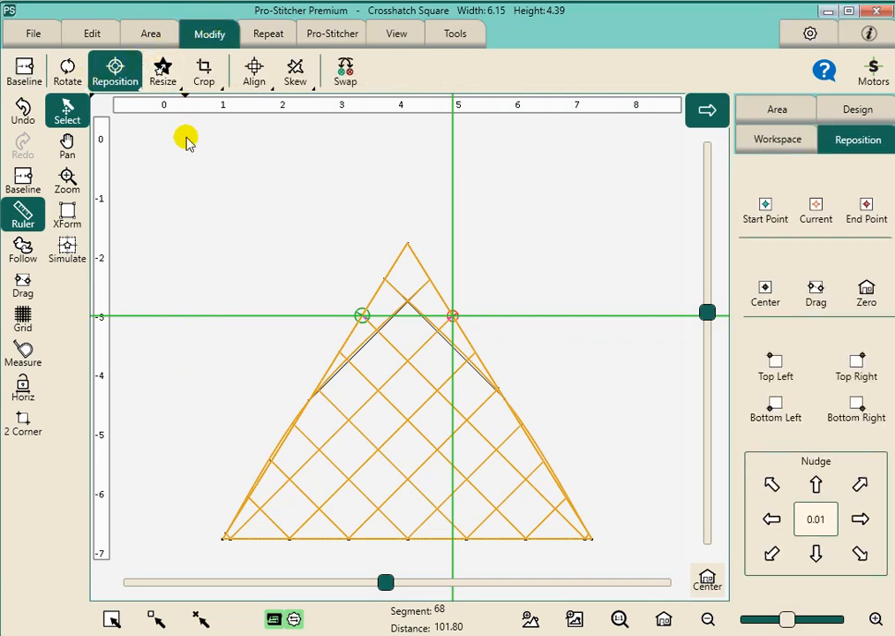
left_click(756, 519)
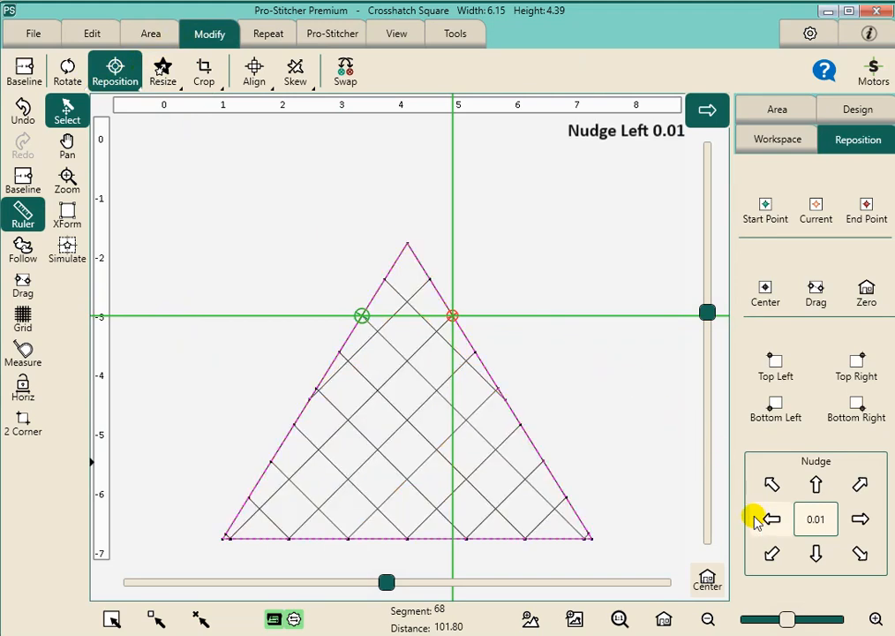
left_click(877, 522)
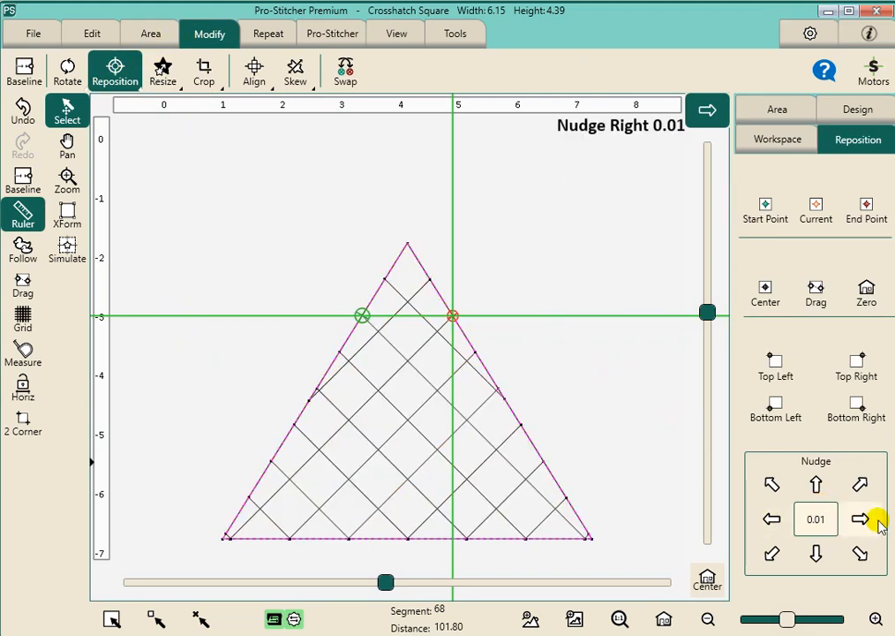
- Switch to Art and Stitch and open Crosshatch Square.hqv from the Blocks folder as an untitled design converted to outlines
left_click(34, 196)
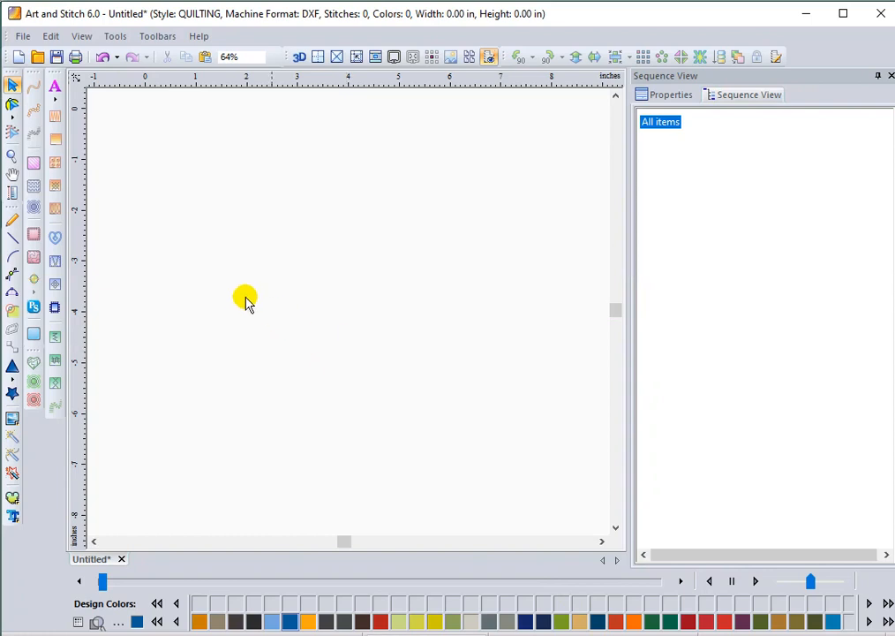
left_click(37, 59)
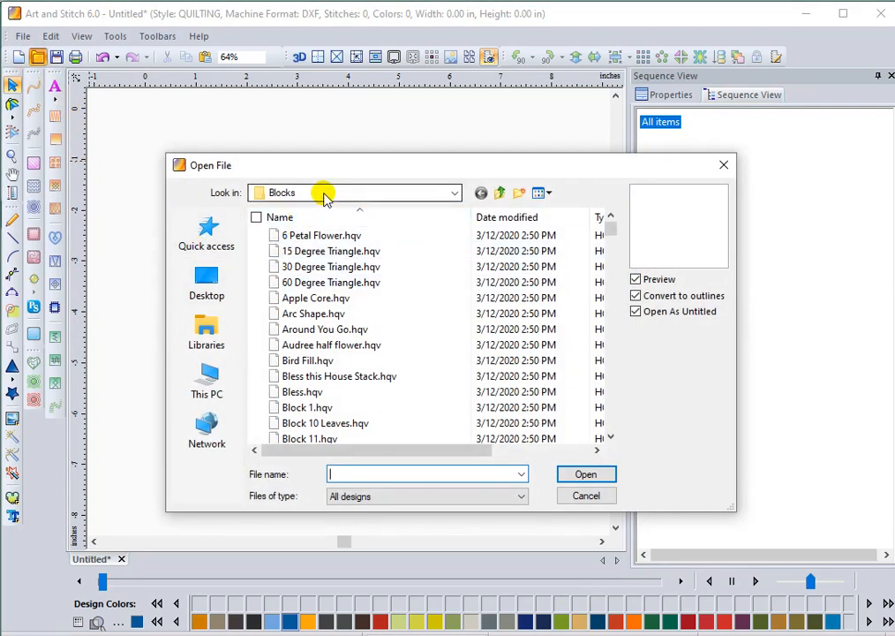
left_click(611, 410)
left_click(611, 413)
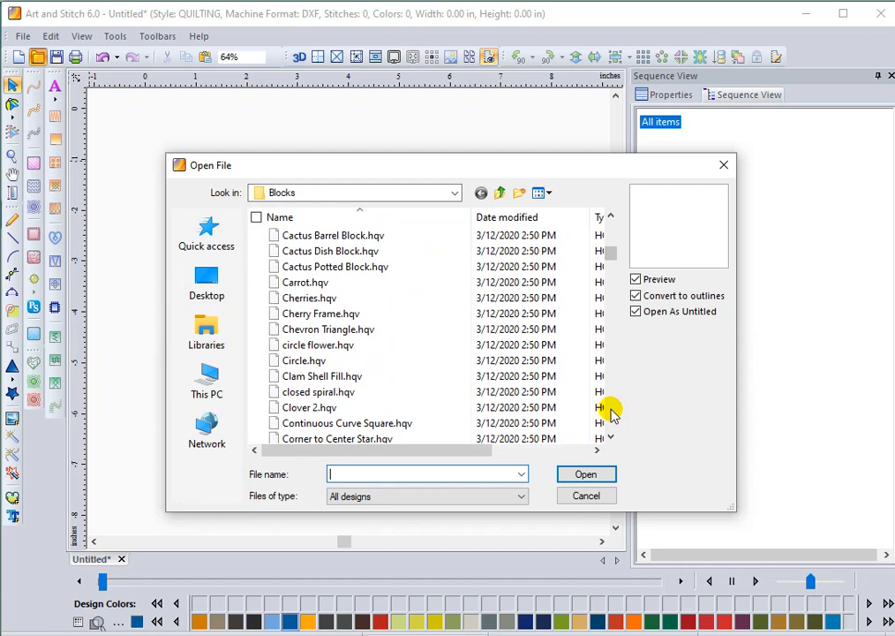
left_click(610, 430)
left_click(610, 430)
left_click(610, 430)
left_click(610, 430)
left_click(610, 433)
left_click(610, 432)
left_click(417, 392)
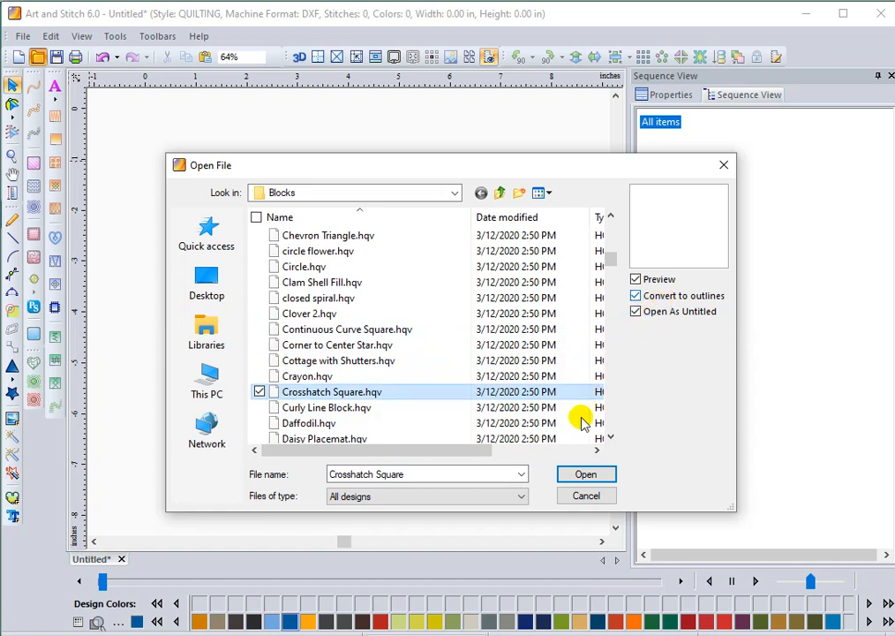
left_click(569, 480)
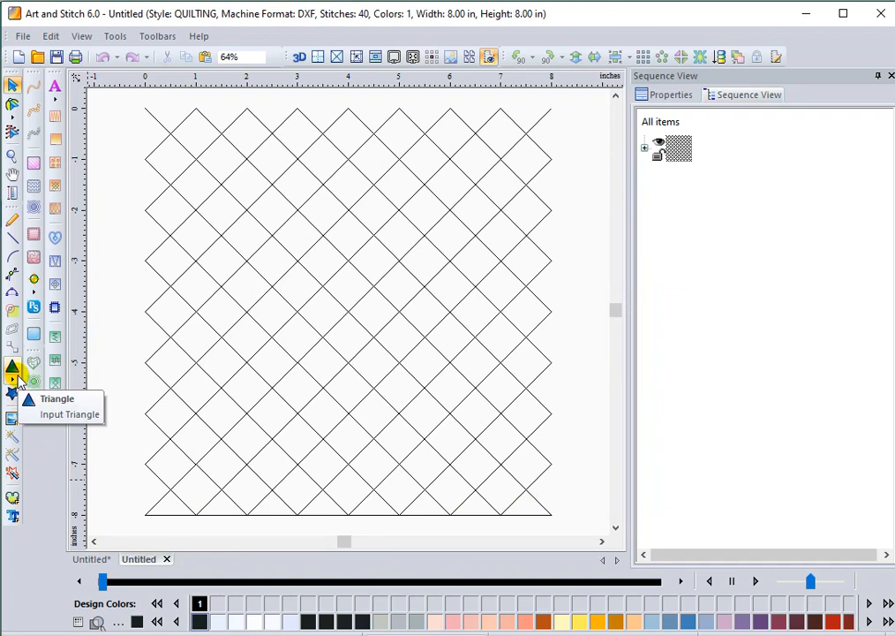
- Draw a triangle about 7.7 in wide and 6 in high and place its base along the crosshatch's lower edge
left_click(13, 369)
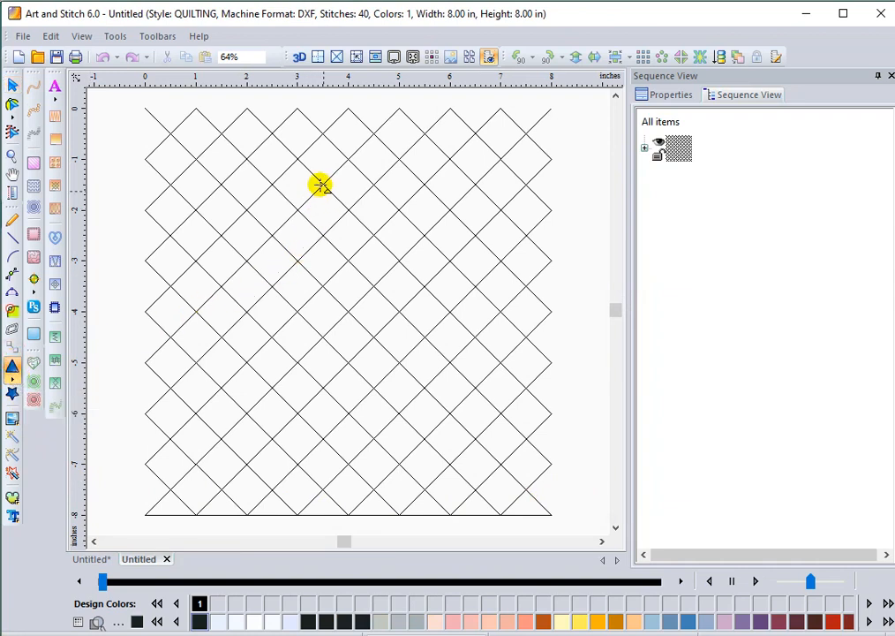
left_click_drag(290, 157, 681, 464)
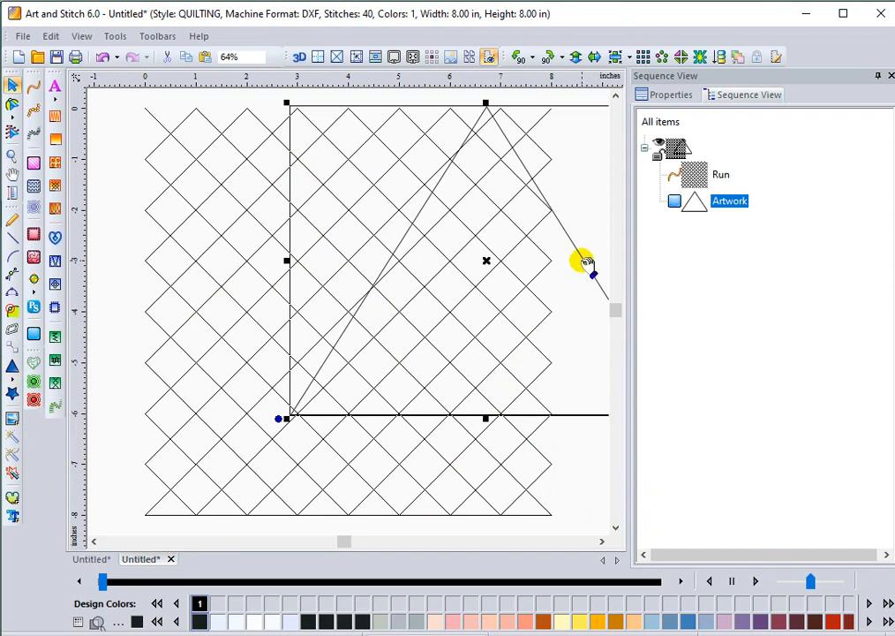
left_click_drag(580, 256, 450, 362)
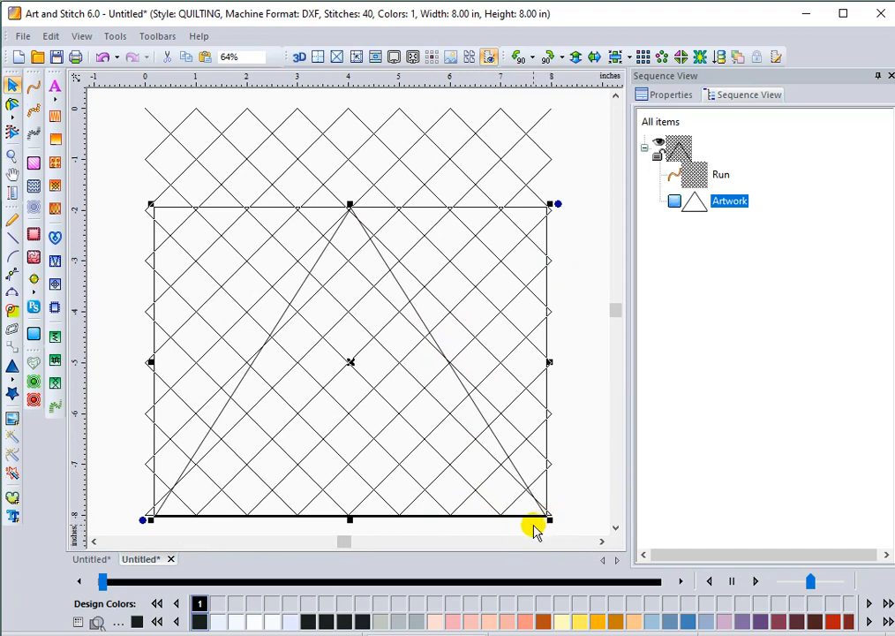
- Fit the triangle to the crosshatch's full 8 in width, its base at the -8 in line and its apex at -2 in
left_click_drag(549, 519, 570, 510)
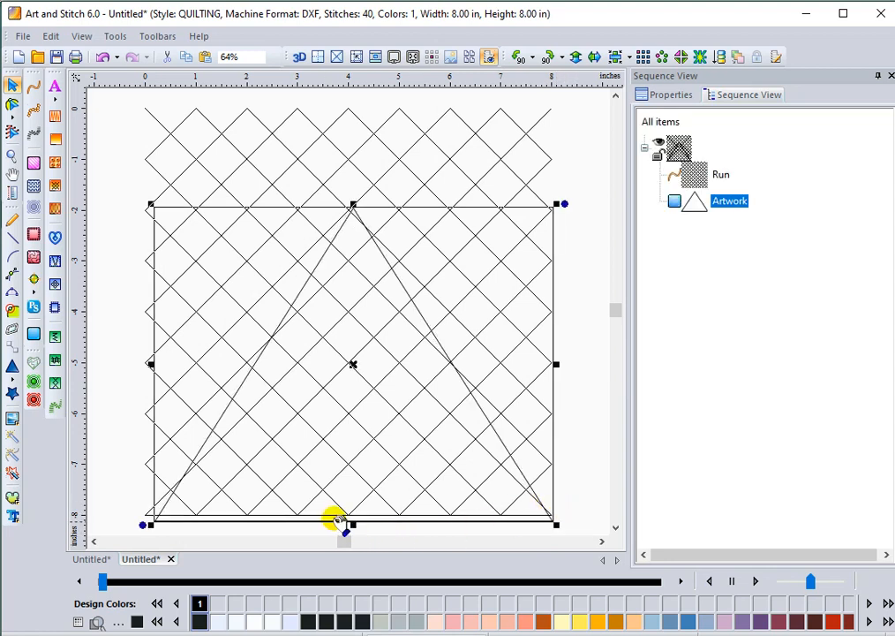
mouse_move(319, 521)
left_mouse_down()
mouse_move(318, 507)
mouse_move(311, 516)
left_mouse_up()
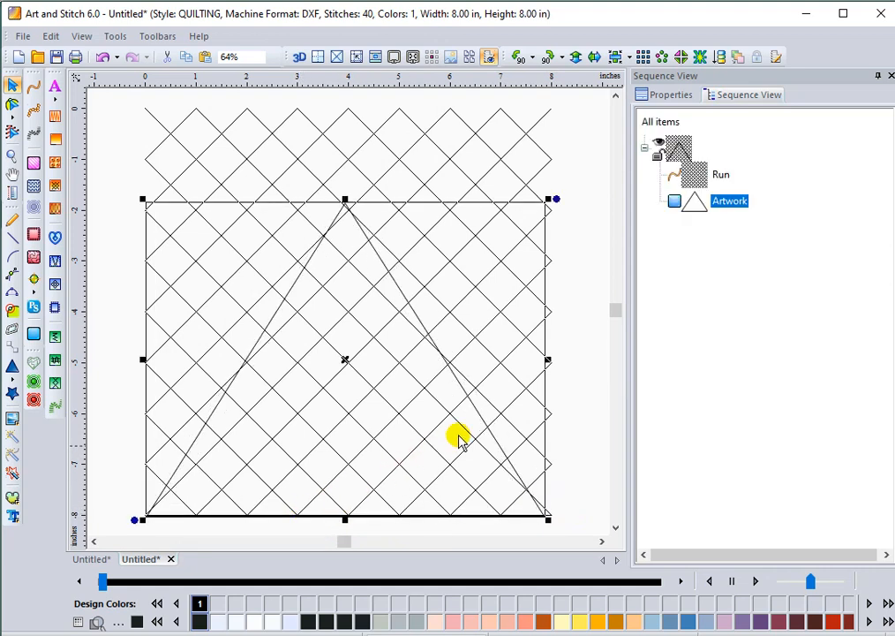
left_click_drag(548, 360, 555, 355)
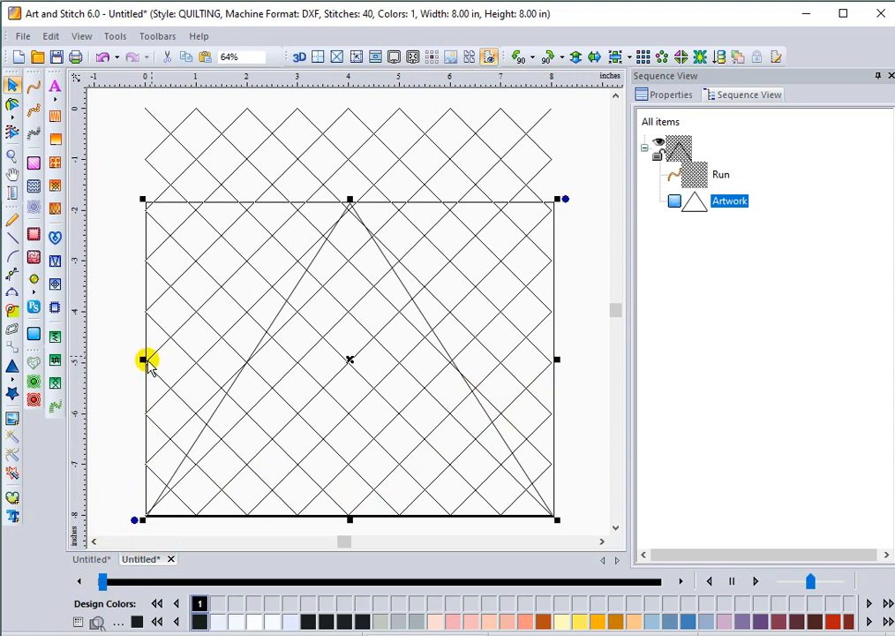
left_click_drag(142, 359, 138, 359)
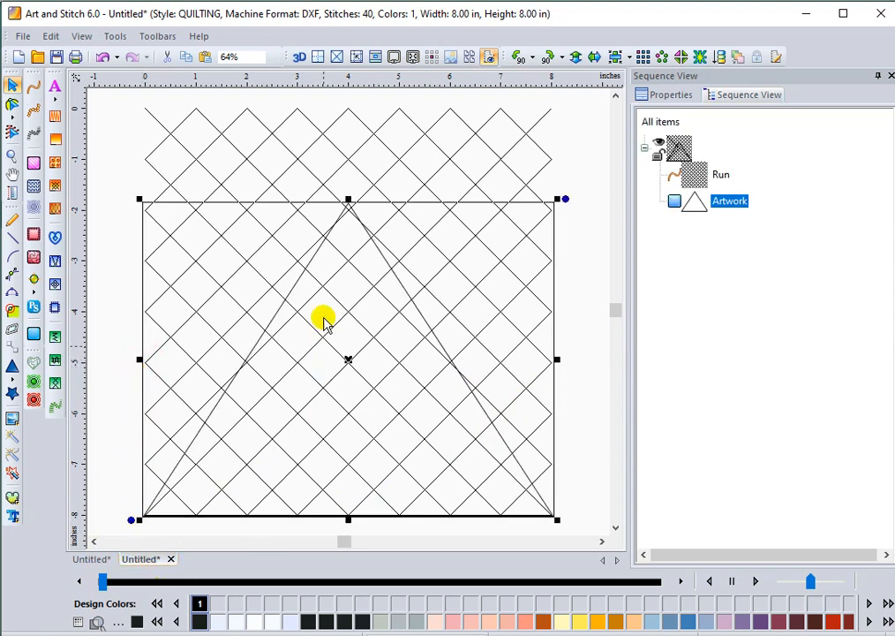
left_click_drag(347, 200, 348, 208)
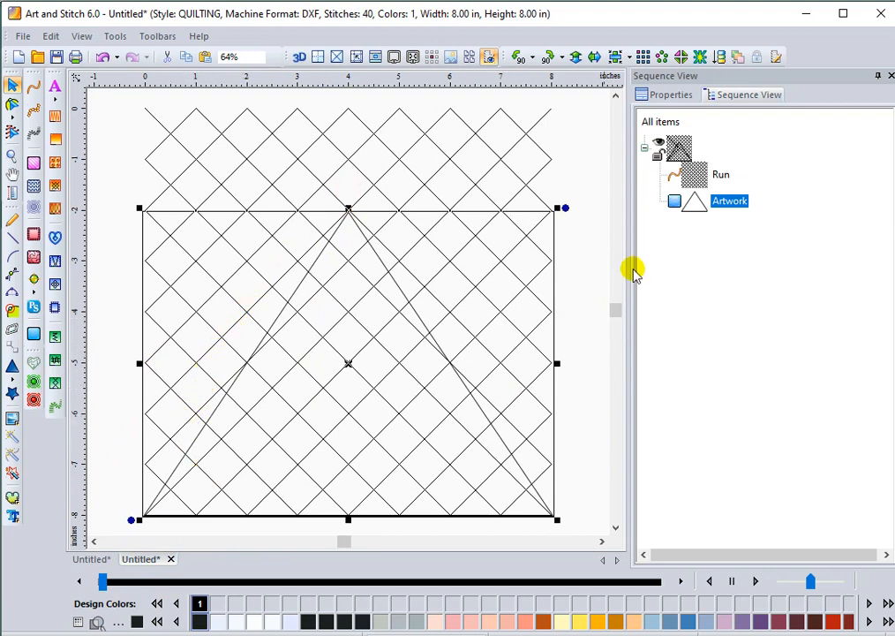
- Convert the crosshatch run to artwork and crop away everything outside the triangle
left_click(704, 174)
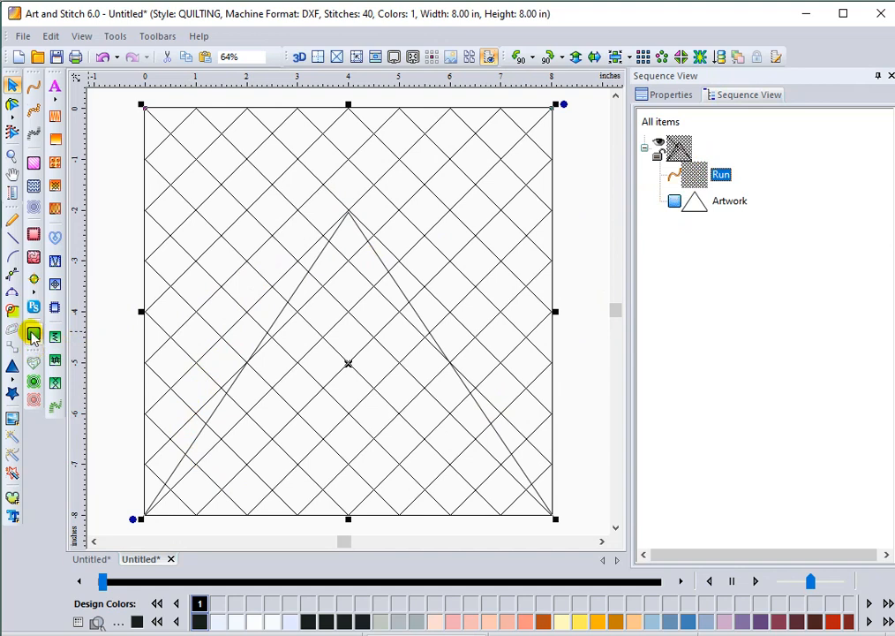
left_click(32, 336)
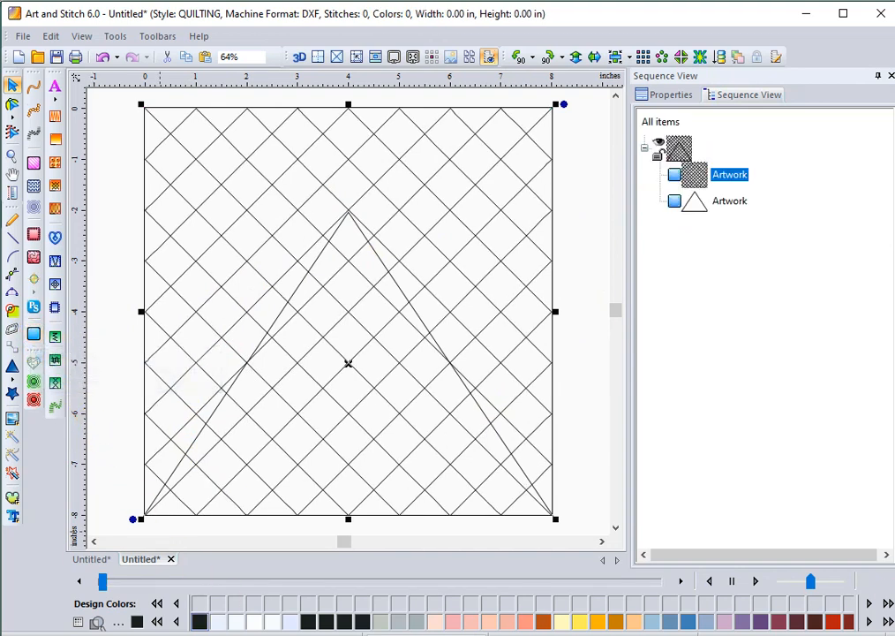
left_click(651, 120)
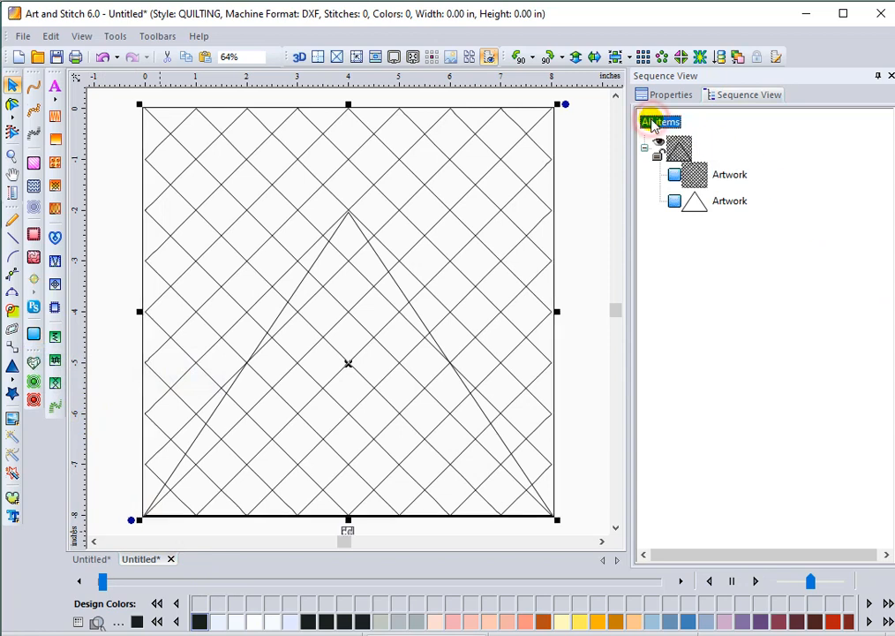
left_click(32, 374)
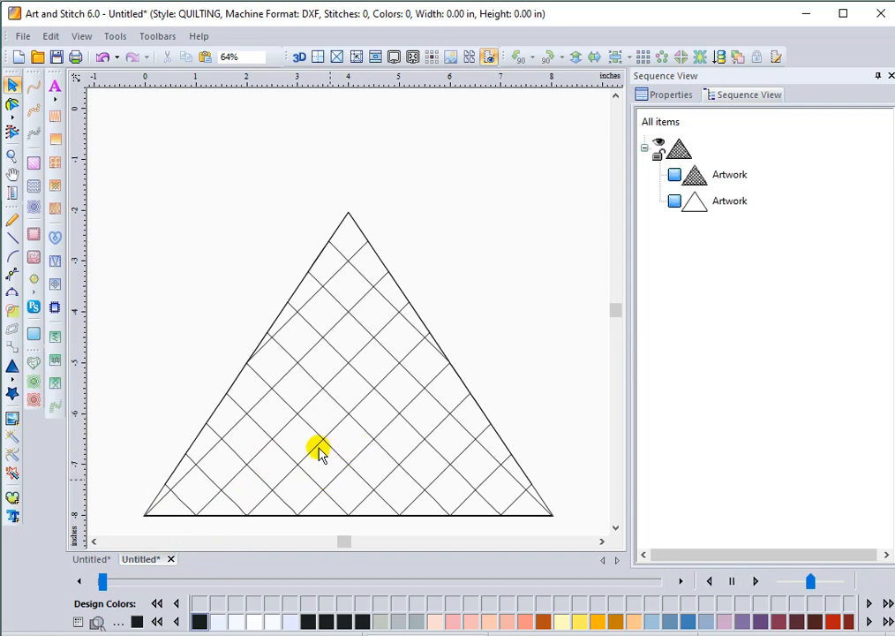
- Apply running stitches to the cropped crosshatch and recolour the triangle outline to Madeira Classic Rayon 40 1025 Goldenrod
left_click(302, 298)
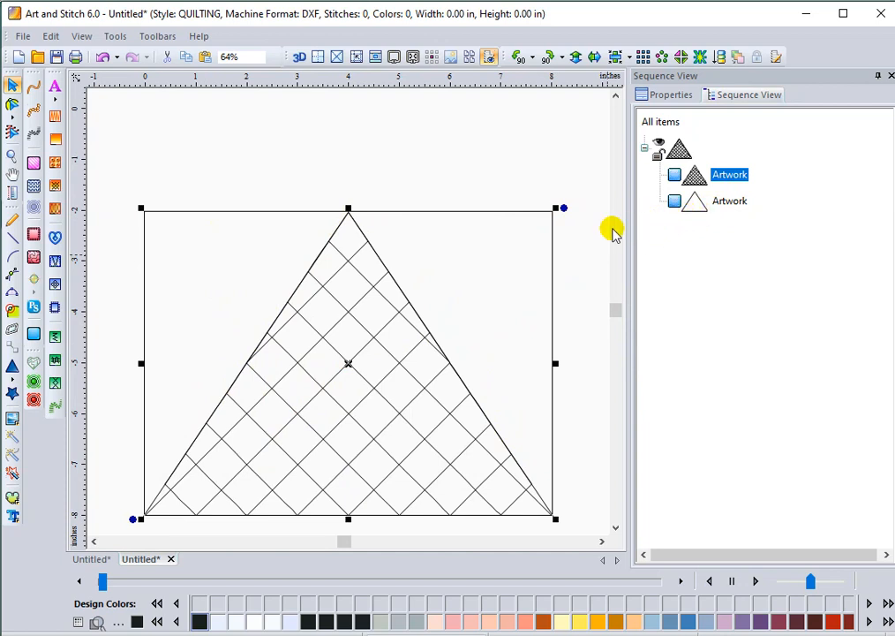
left_click(33, 91)
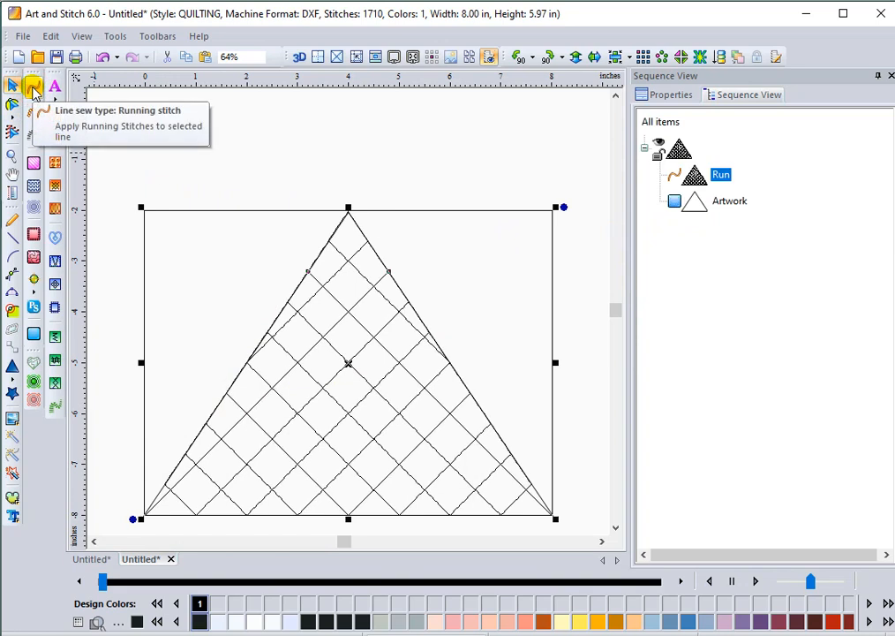
left_click(674, 202)
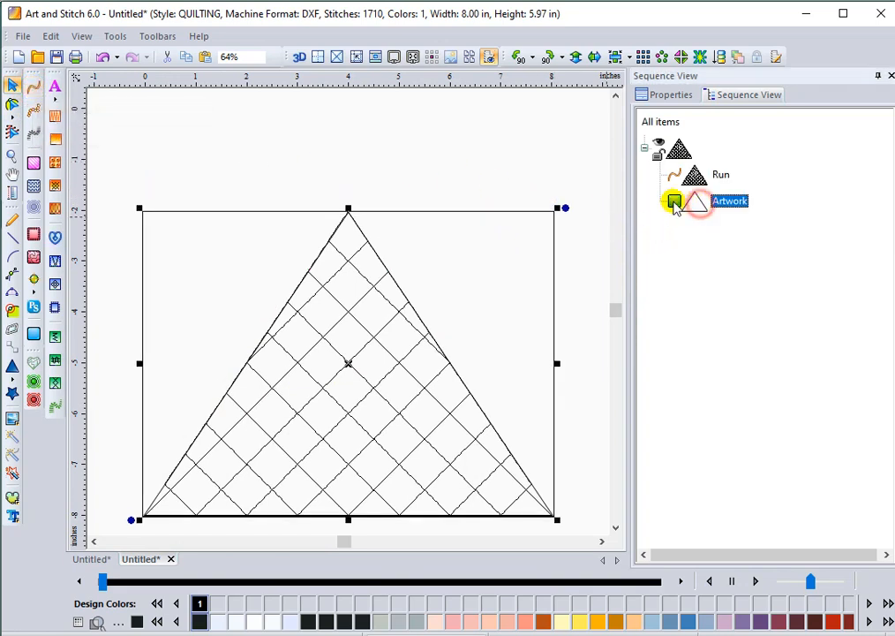
left_click(618, 621)
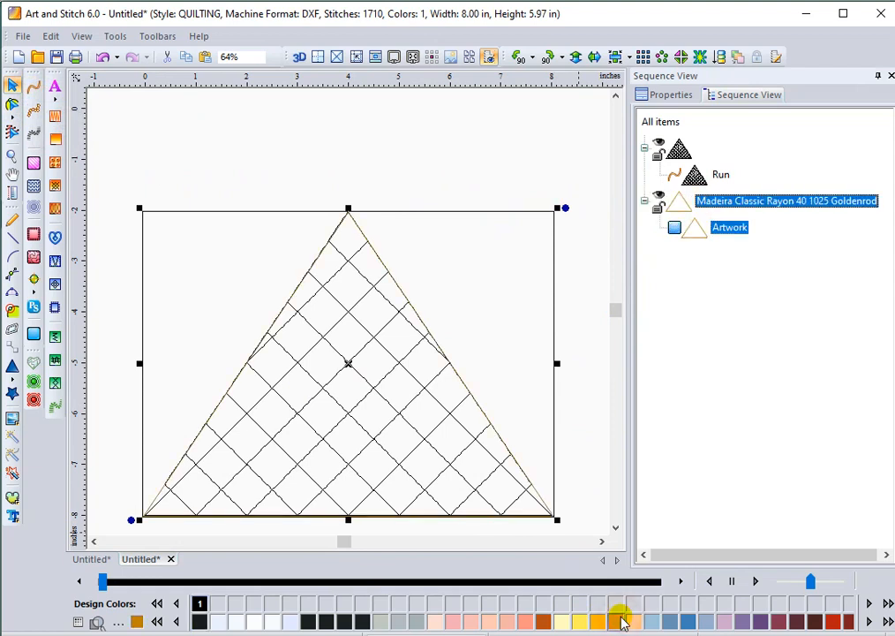
- Check the separate crosshatch and outline colour groups, then play the stitch-out simulation of the crosshatch run
left_click(671, 147)
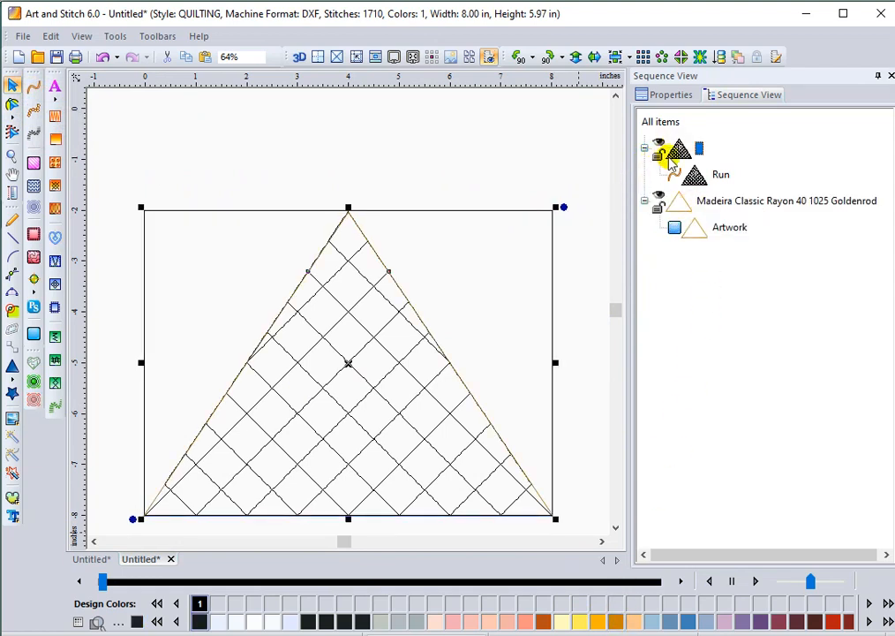
left_click(680, 199)
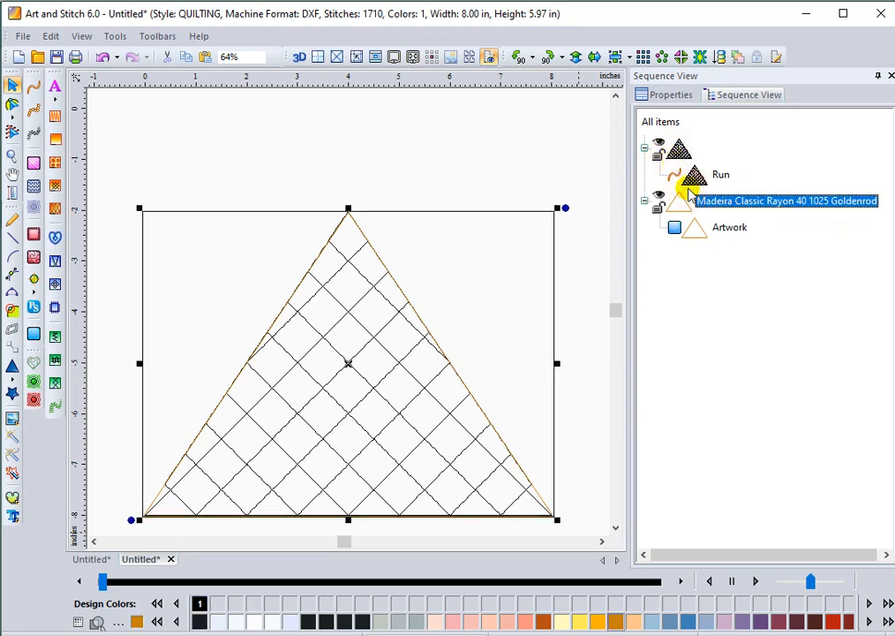
left_click(714, 175)
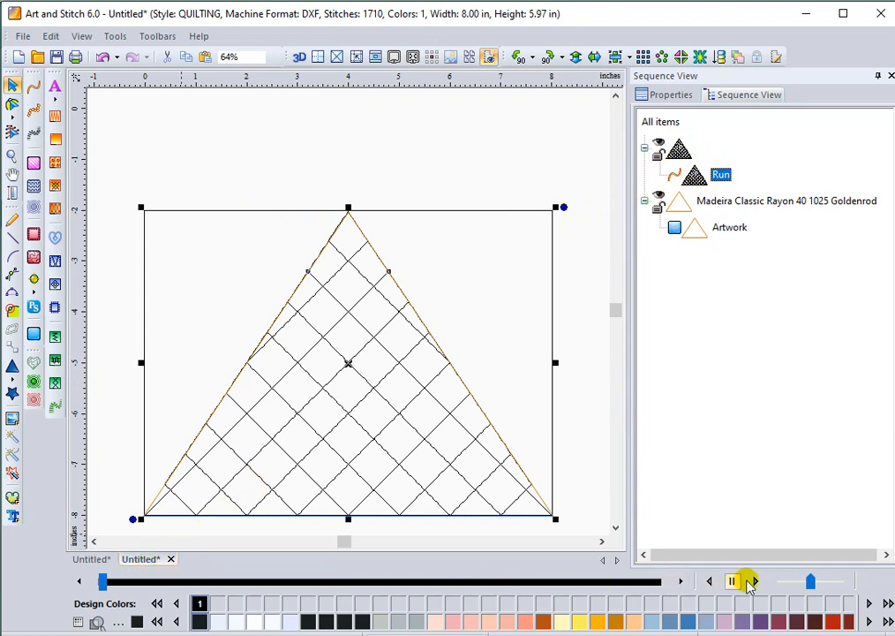
left_click(754, 581)
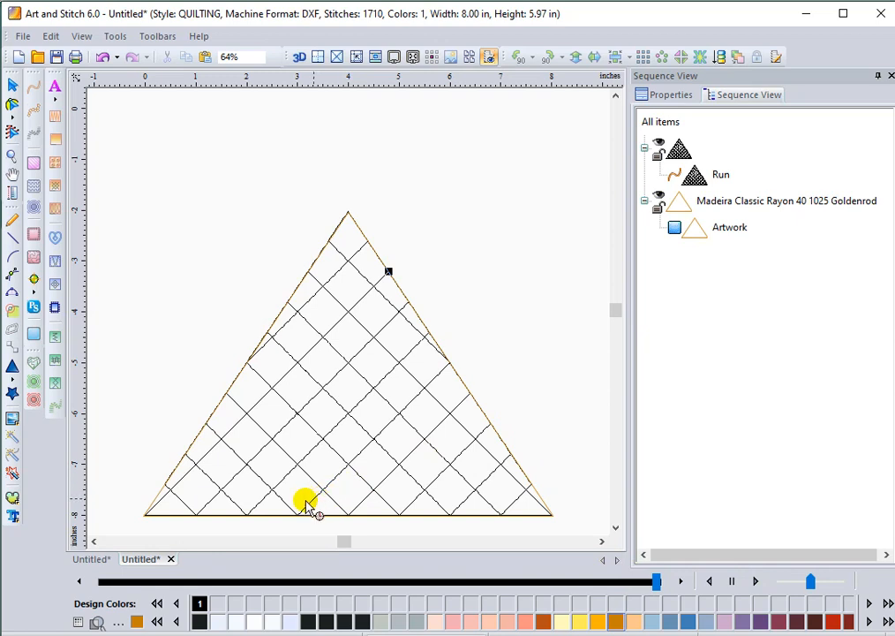
- Create a new design and insert Cross hatch artwork 2 from the library's Creative Fills folder
left_click(19, 56)
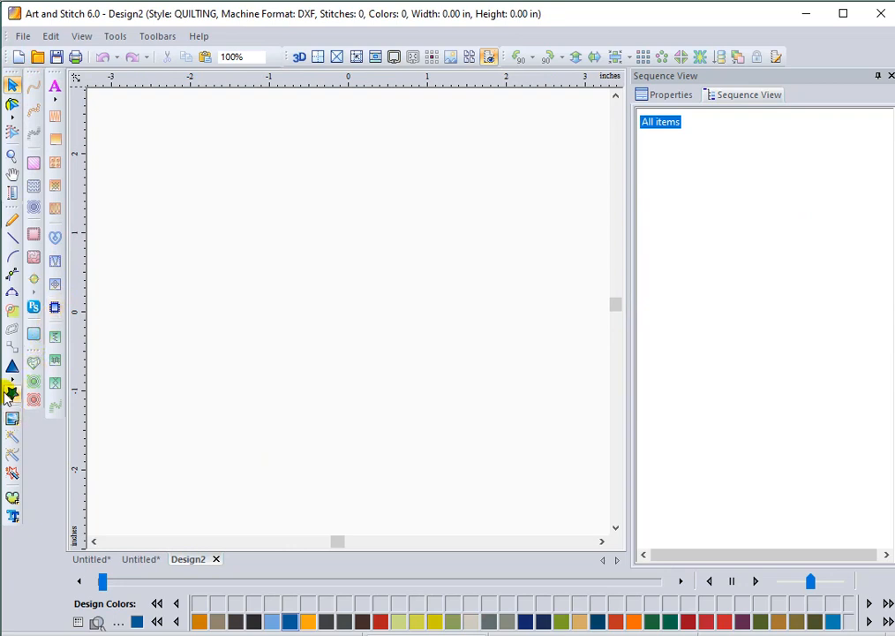
left_click(9, 394)
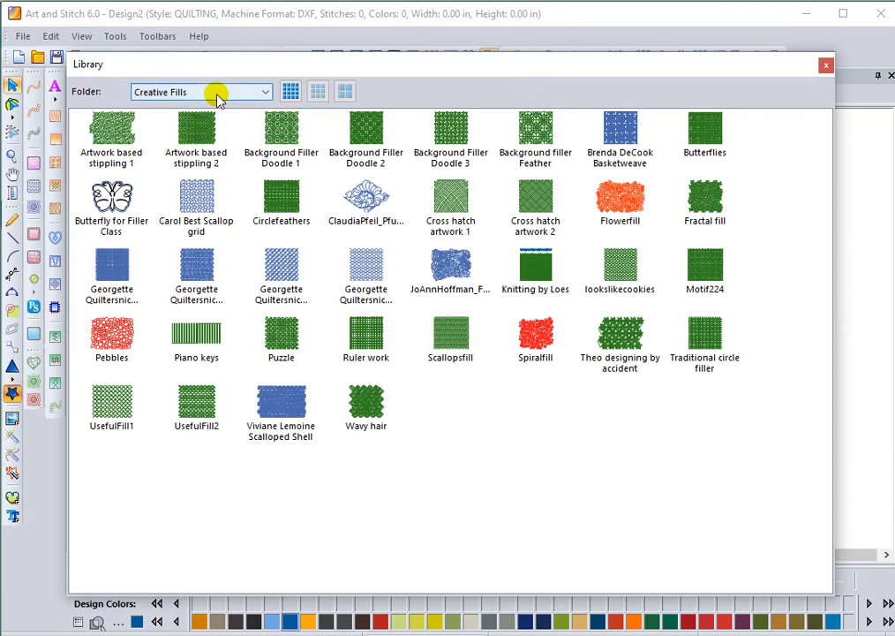
left_click(318, 95)
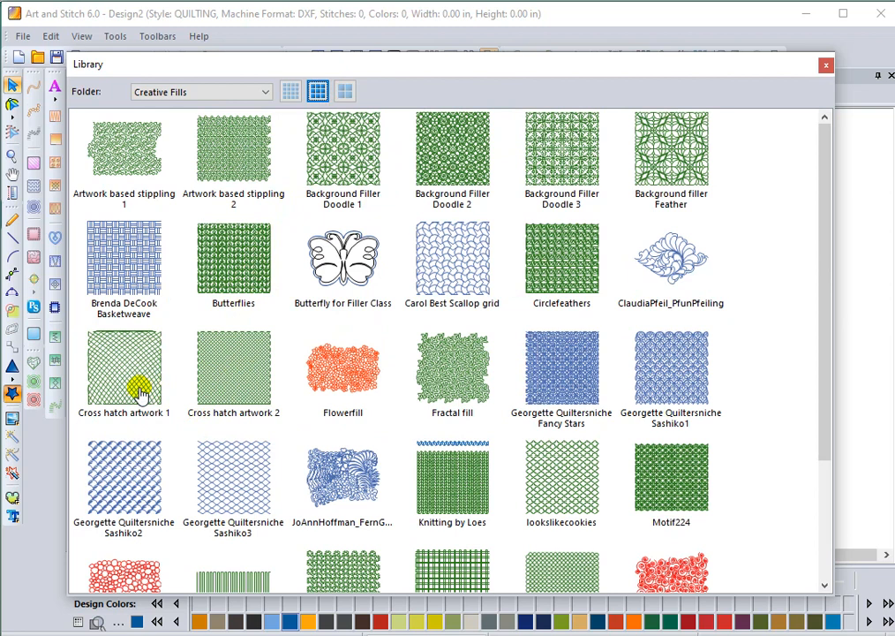
double_click(212, 365)
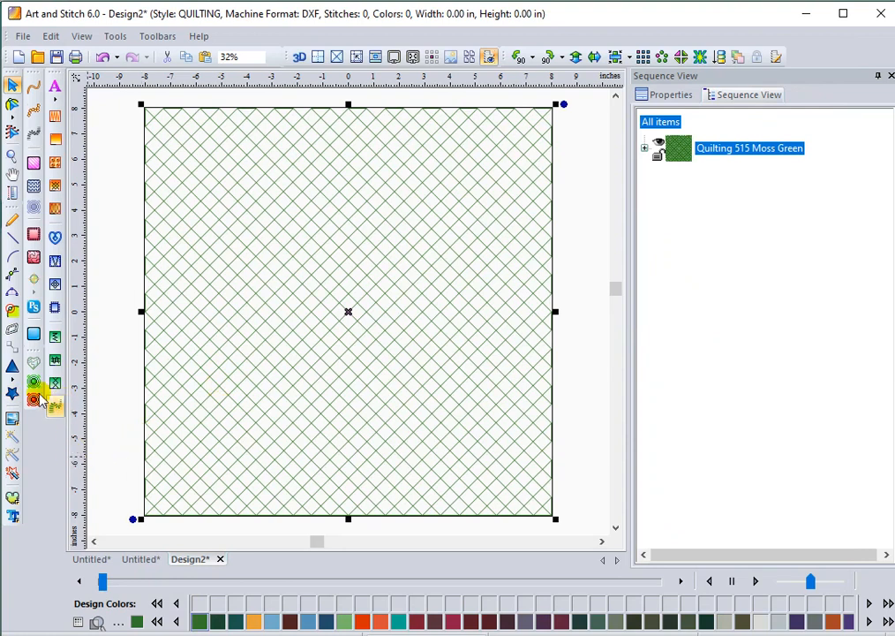
- Draw a triangle about 12.8 in wide and 10.6 in high and move it over the middle of the green crosshatch
left_click(12, 366)
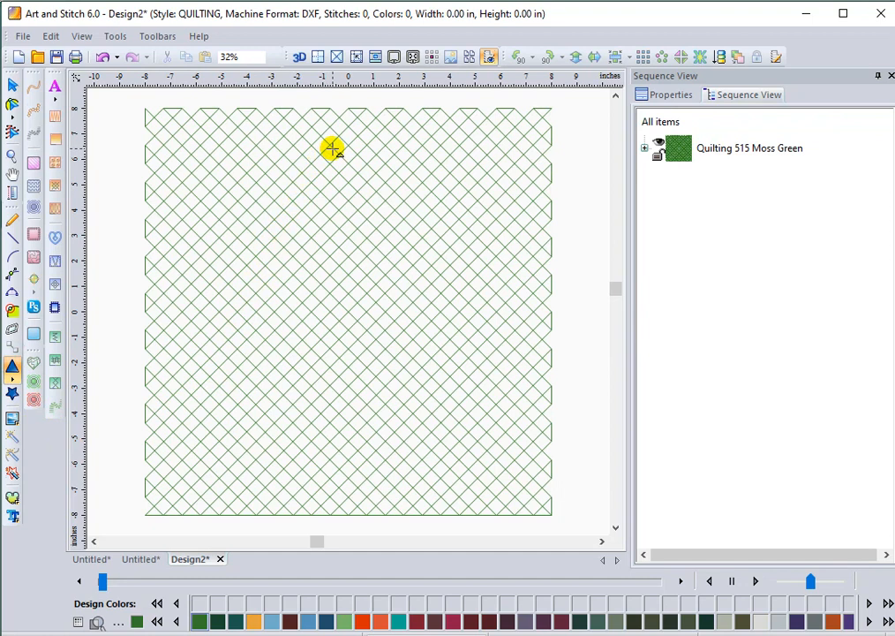
left_click_drag(324, 164, 649, 435)
left_click_drag(585, 282, 443, 351)
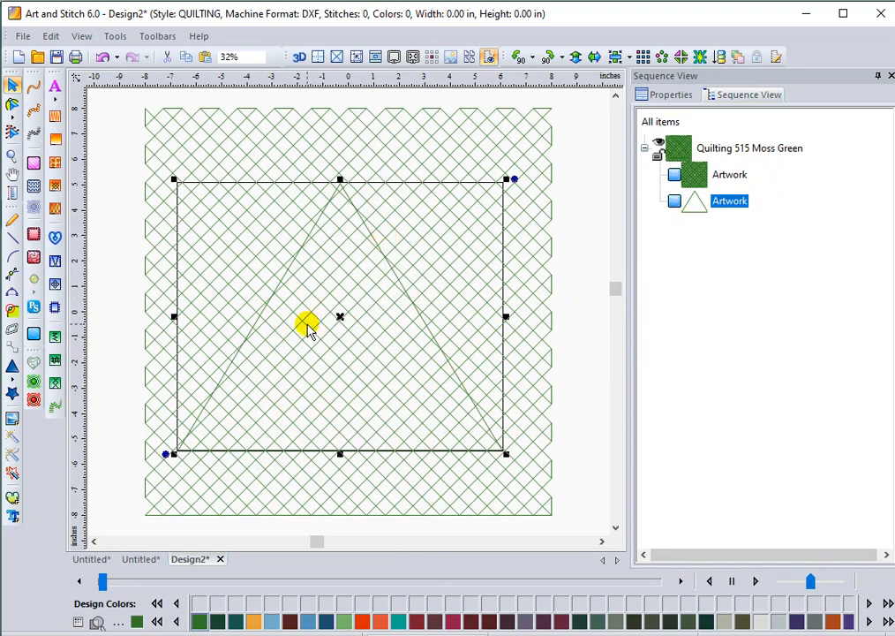
- Try cropping the full-size crosshatch artwork to the triangle outline
left_click(660, 123)
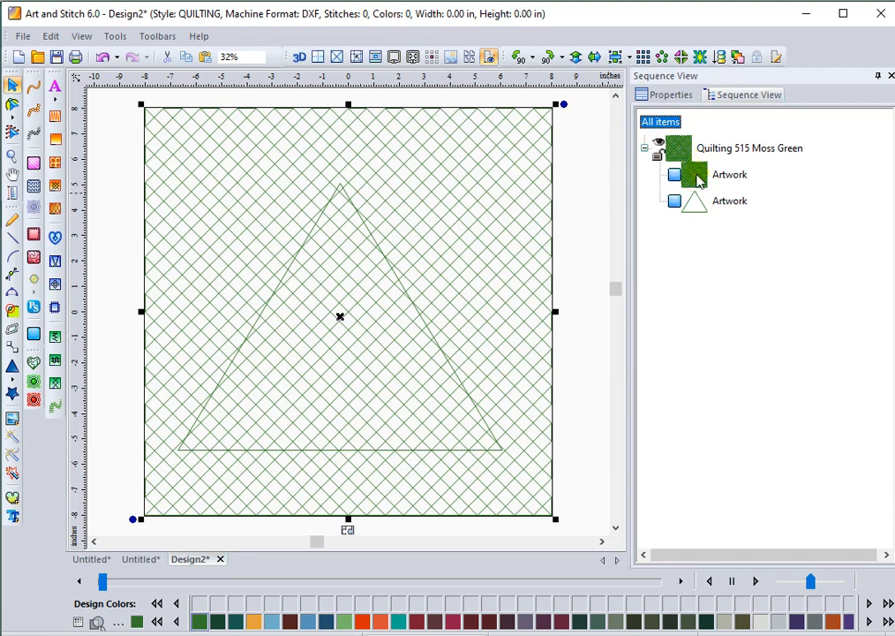
left_click(33, 365)
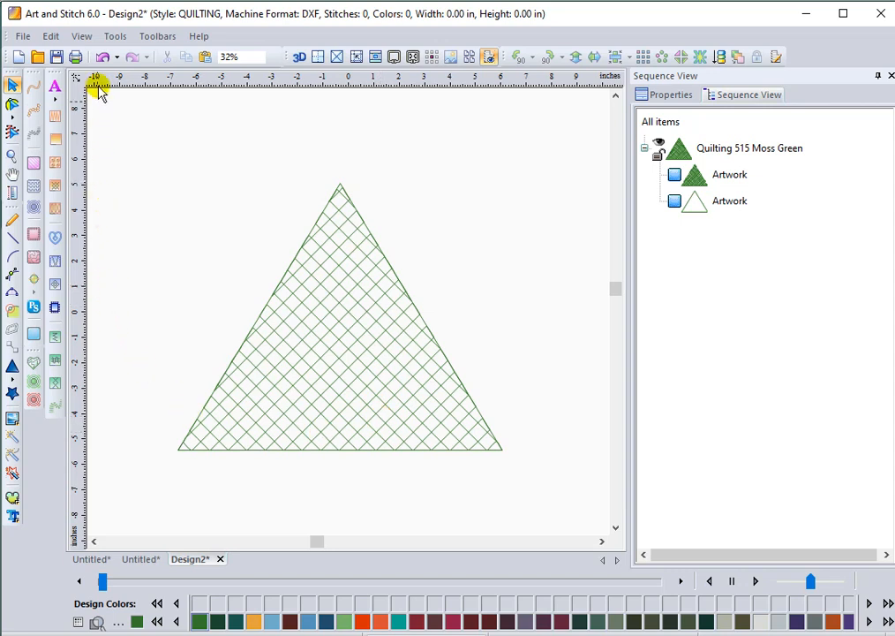
left_click(102, 58)
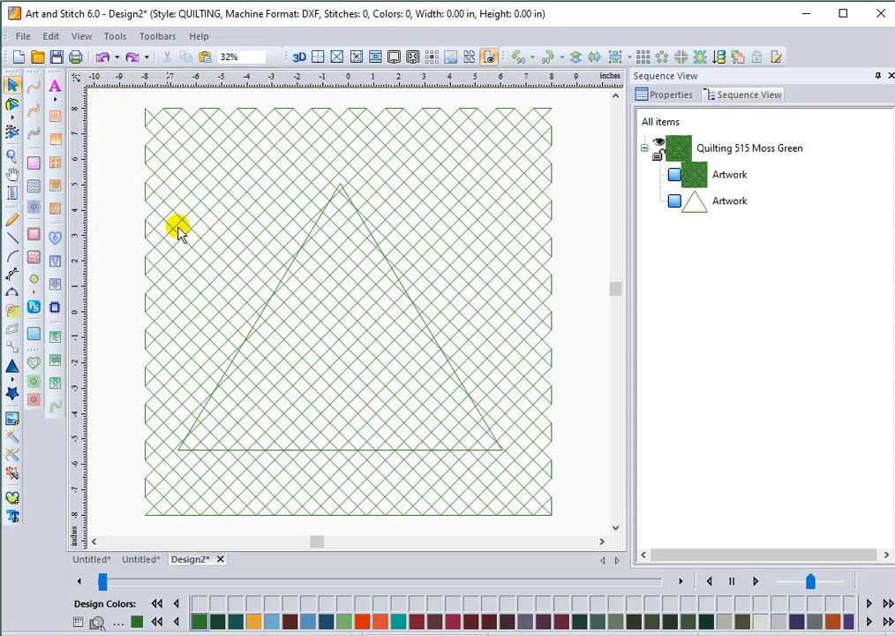
- Enlarge the crosshatch artwork to about 24 in square so it extends past the triangle, and shift it slightly
left_click(155, 127)
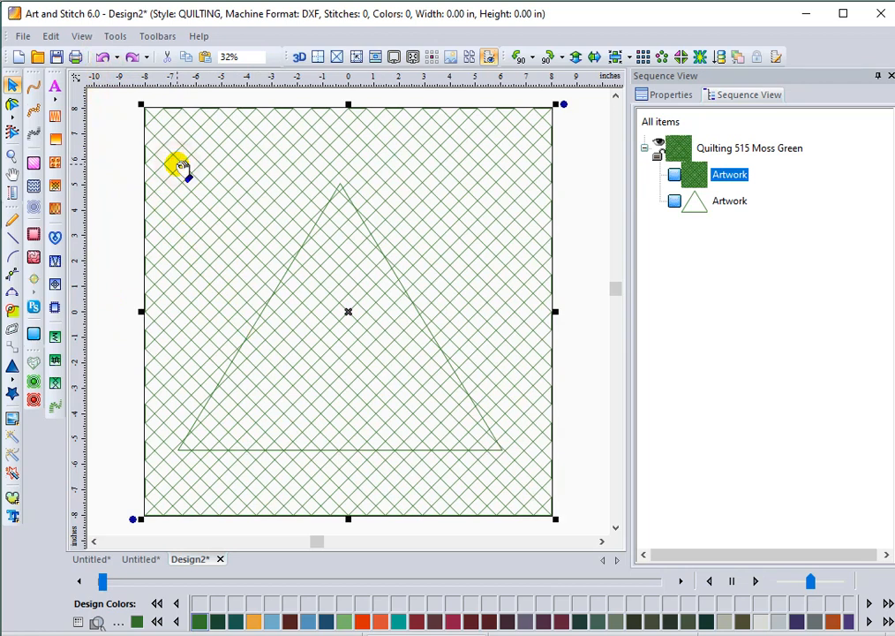
left_click_drag(141, 105, 0, 0)
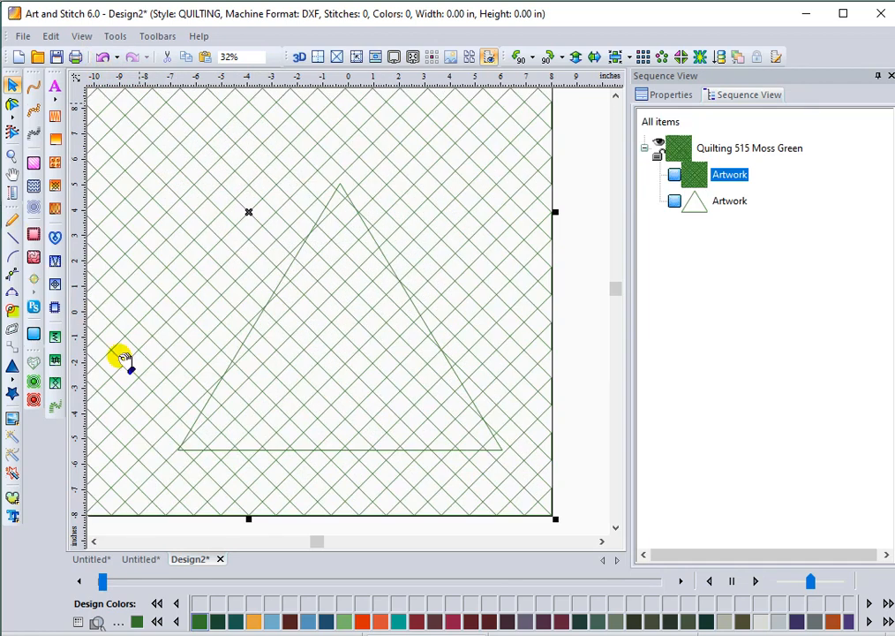
left_click(280, 523)
mouse_move(323, 505)
left_mouse_down()
mouse_move(316, 499)
mouse_move(327, 494)
mouse_move(321, 503)
left_mouse_up()
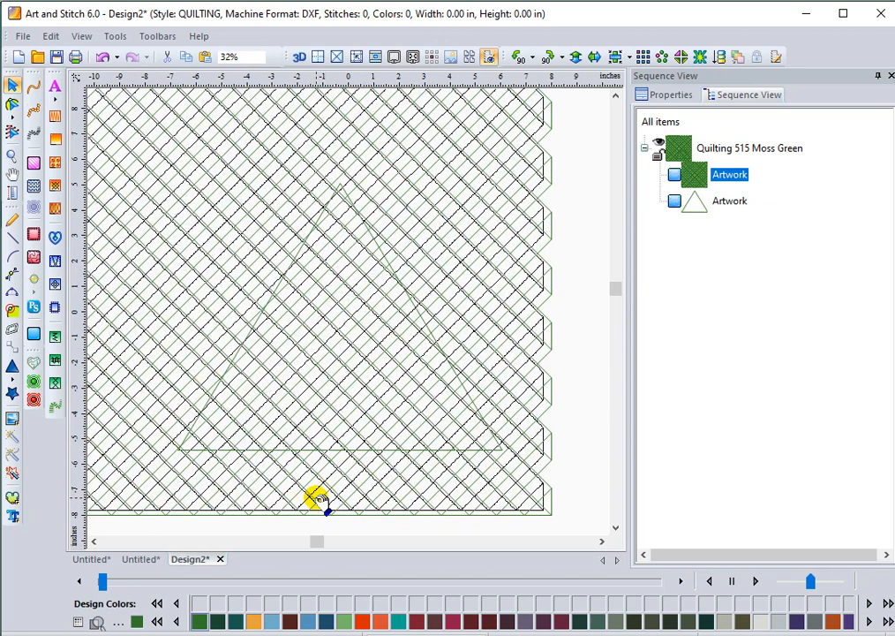
left_click_drag(322, 503, 320, 500)
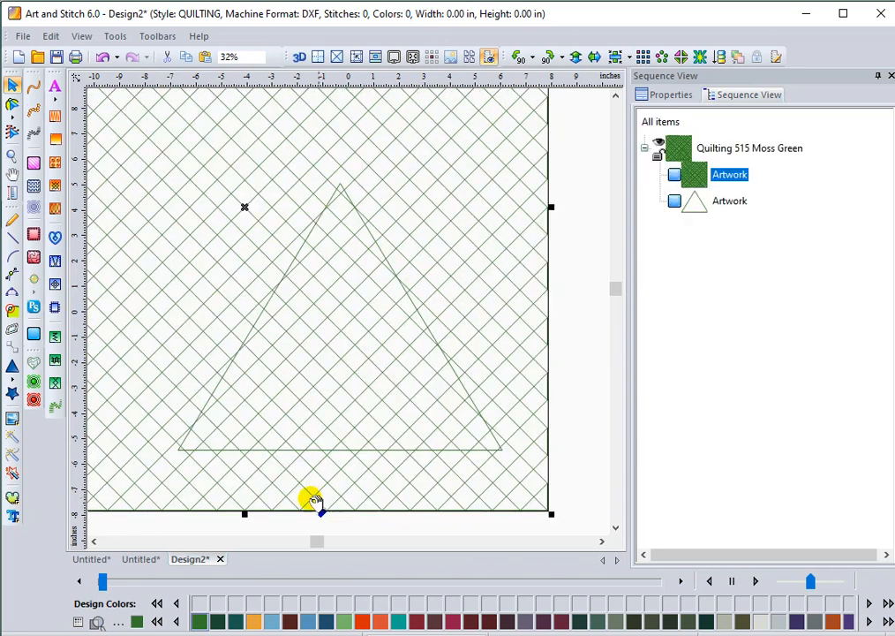
- Crop the enlarged crosshatch to the triangle outline and convert the main cropped crosshatch piece to a run stitch
left_click(660, 123)
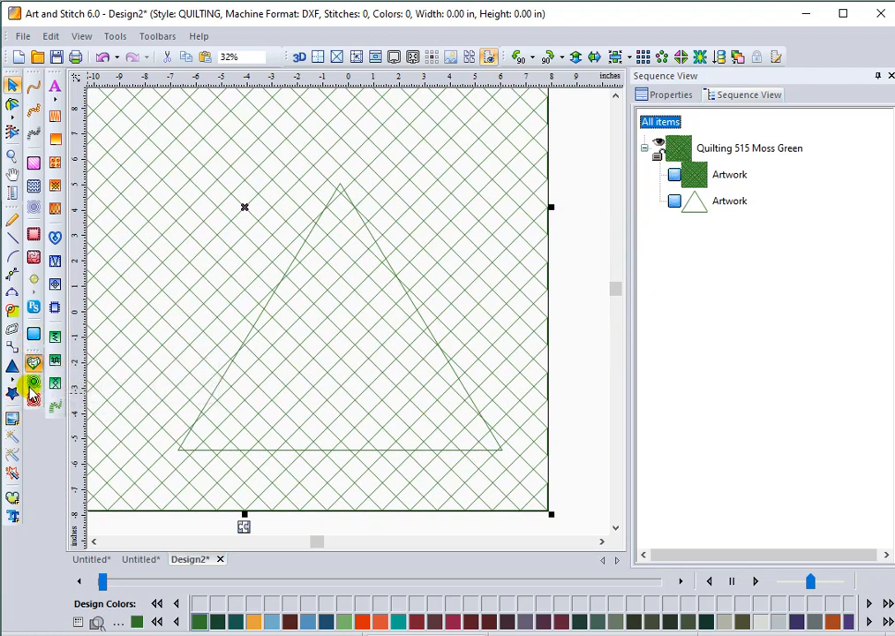
left_click(31, 400)
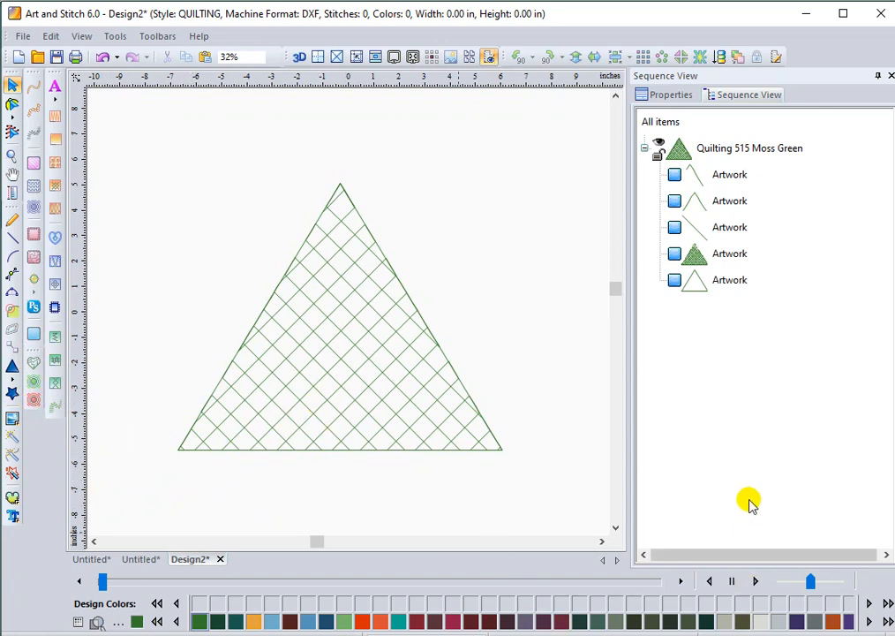
left_click(732, 254)
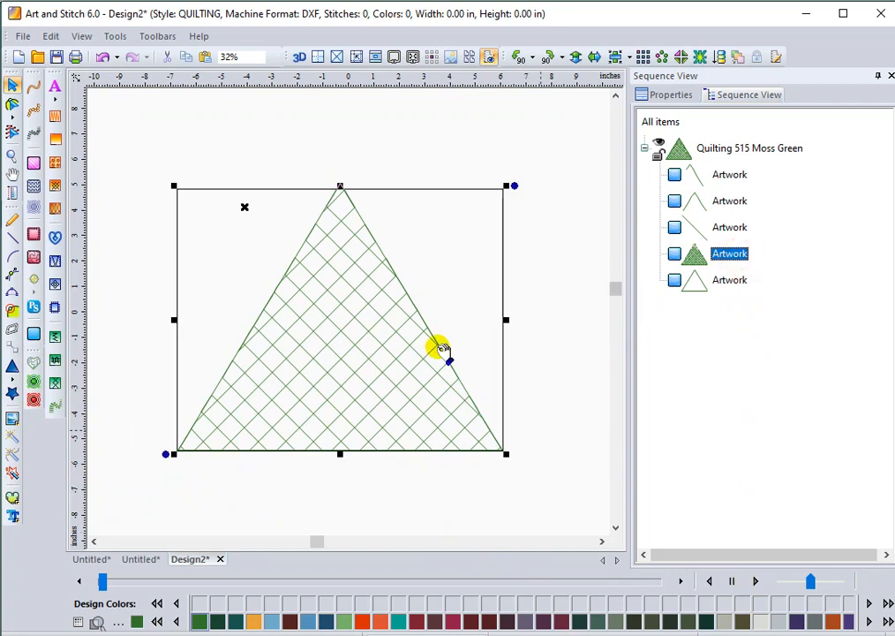
left_click(35, 88)
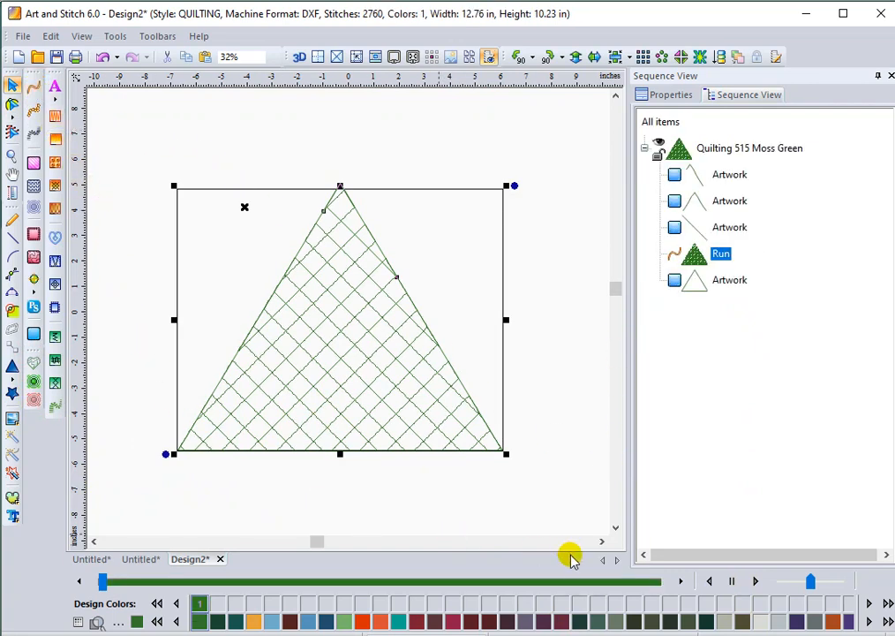
- Play the stitch-out simulation of the cropped crosshatch run and pause it partway
left_click(756, 581)
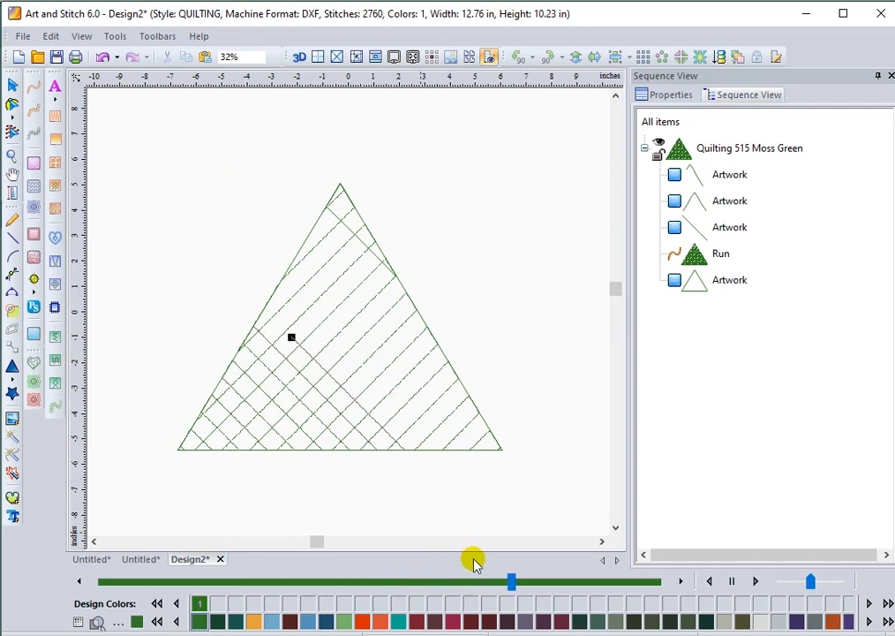
left_click(732, 580)
left_click(415, 633)
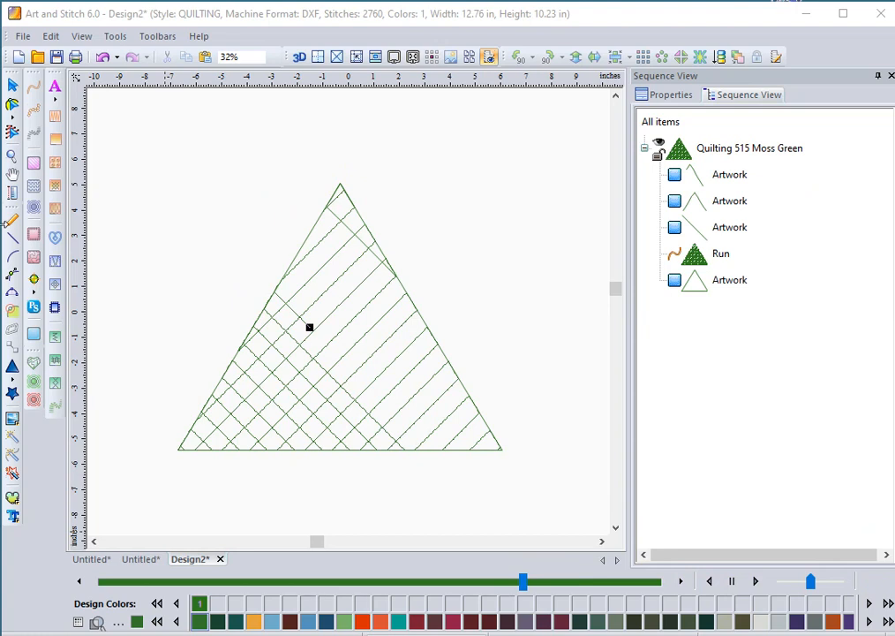
- Open Crosshatch Square.hqv from the Blocks folder as an untitled design converted to outlines
left_click(37, 58)
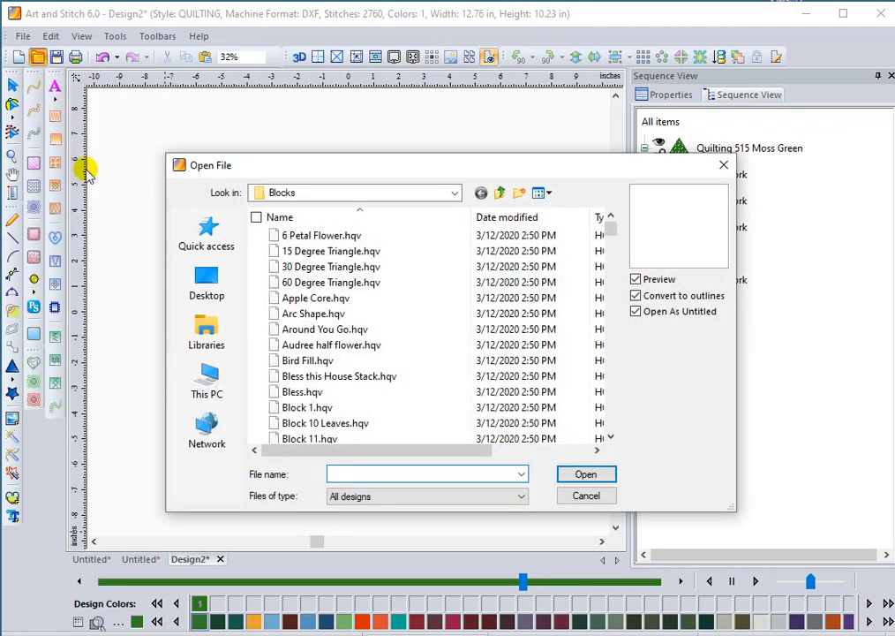
scroll(614, 395, "down", 8)
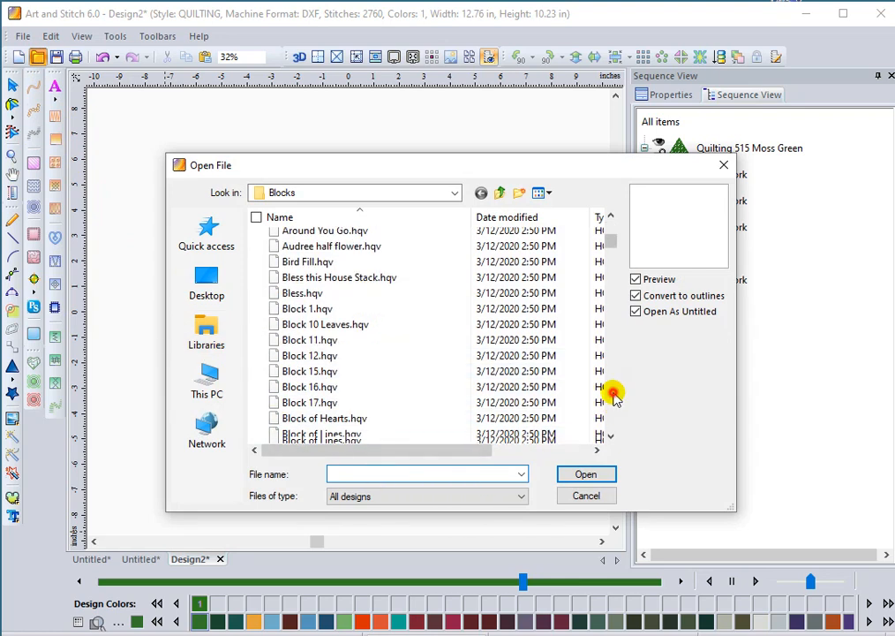
left_click(610, 394)
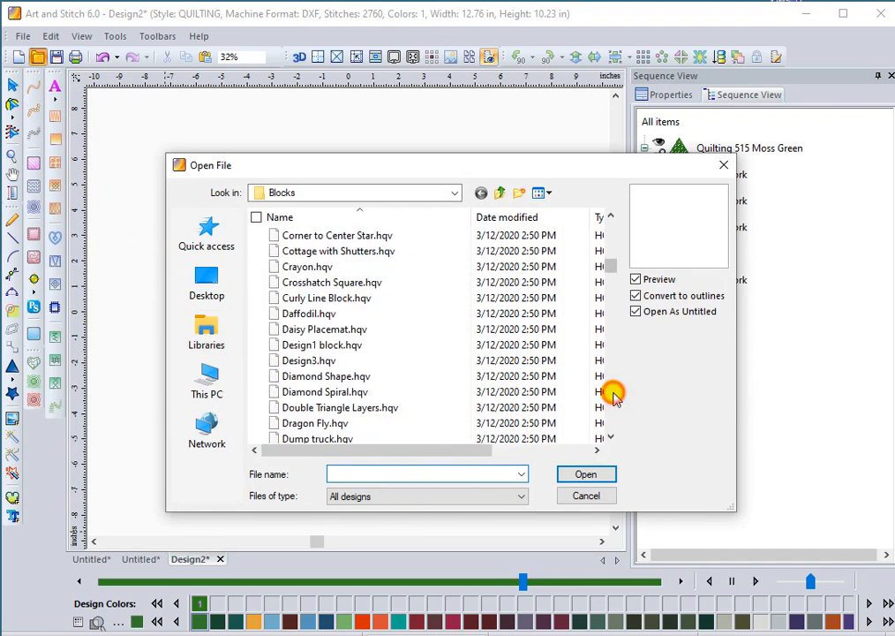
left_click(574, 284)
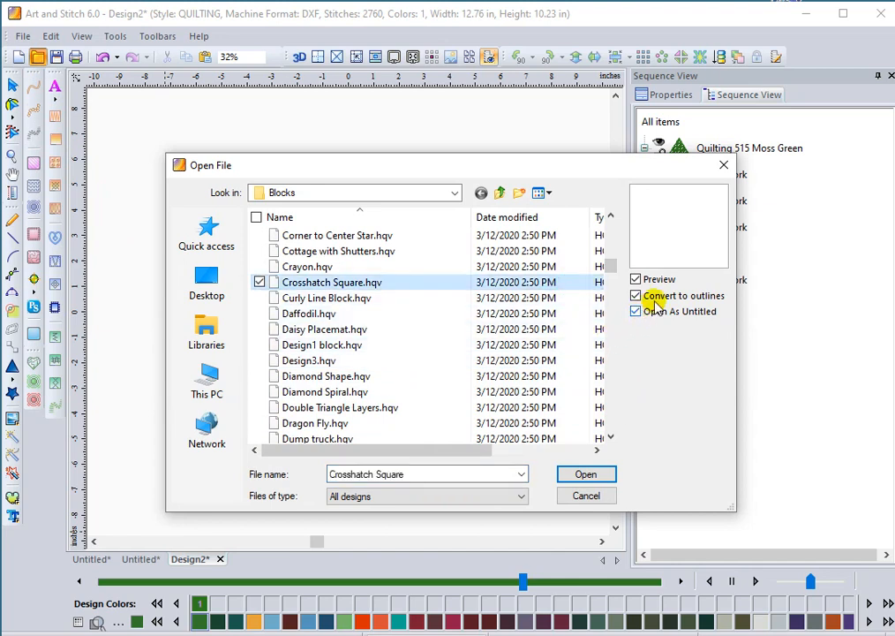
left_click(570, 474)
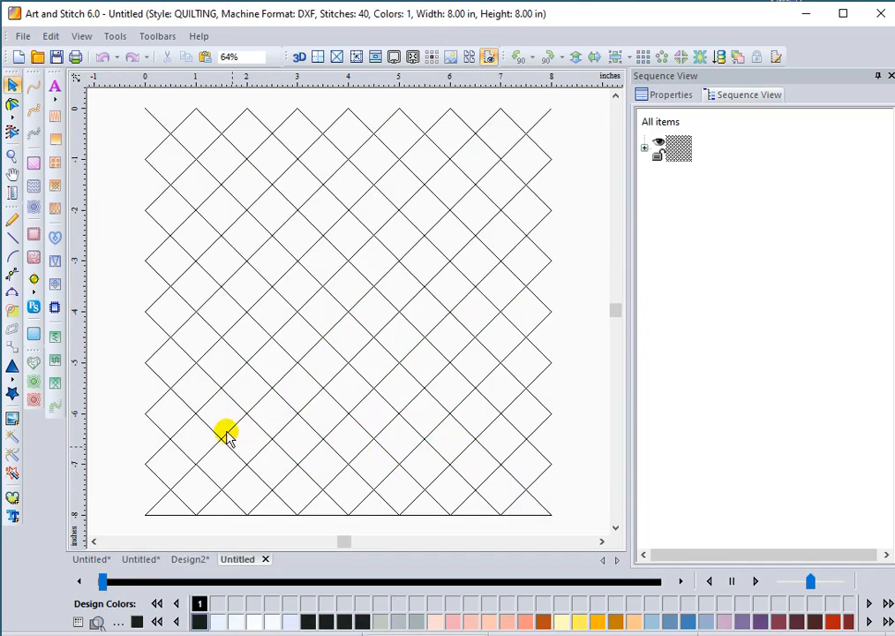
- Draw a triangle over the crosshatch square and stretch it to about 10.3 in wide and 8.6 in high
left_click(12, 365)
left_click_drag(340, 174, 568, 479)
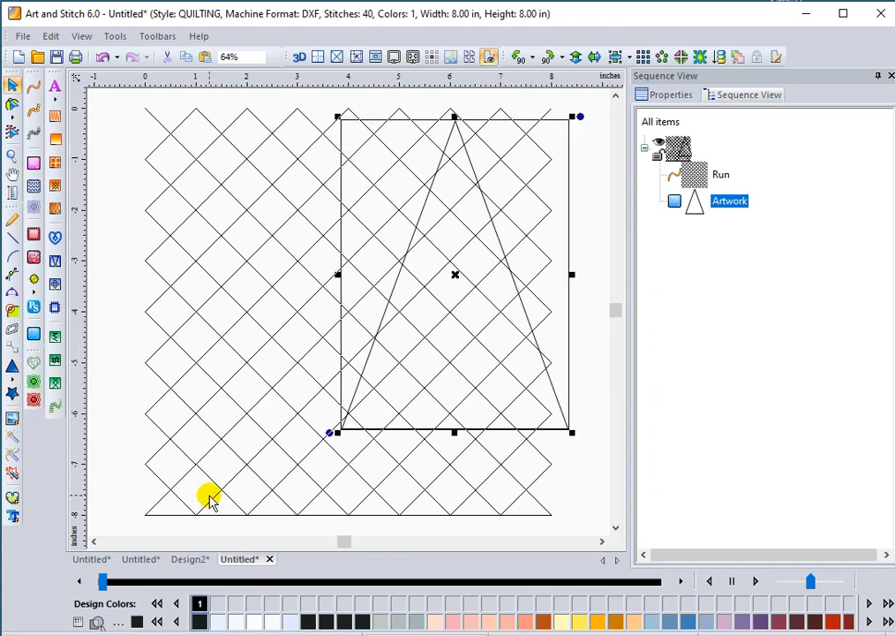
left_click(336, 431)
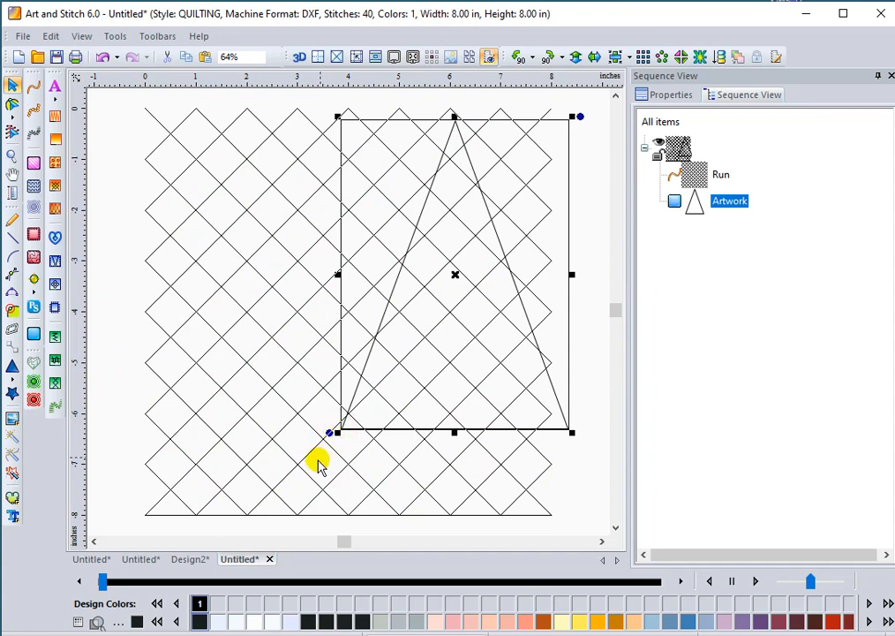
left_click_drag(337, 431, 119, 432)
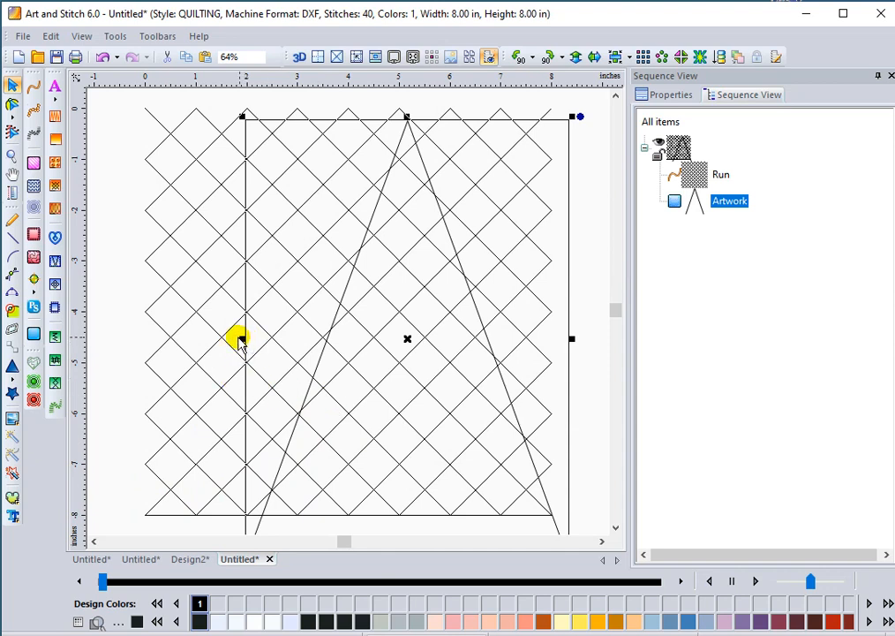
left_click_drag(241, 338, 42, 309)
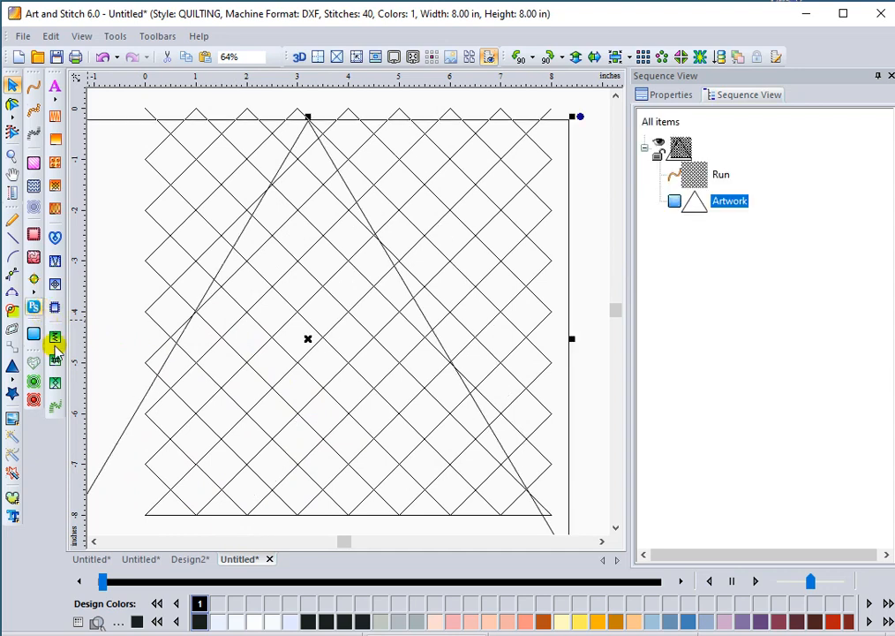
- Scale the triangle down to about 8.1 in wide and 6.8 in high and align its base with the crosshatch square's bottom edge
left_click_drag(574, 116, 472, 220)
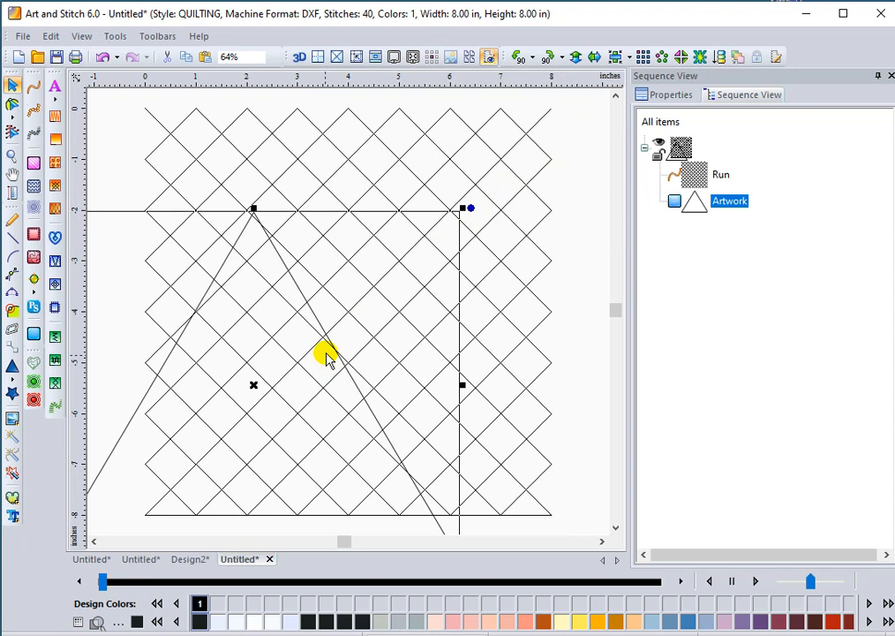
left_click(320, 322)
mouse_move(319, 321)
left_mouse_down()
mouse_move(375, 262)
mouse_move(388, 261)
mouse_move(373, 308)
mouse_move(398, 276)
left_mouse_up()
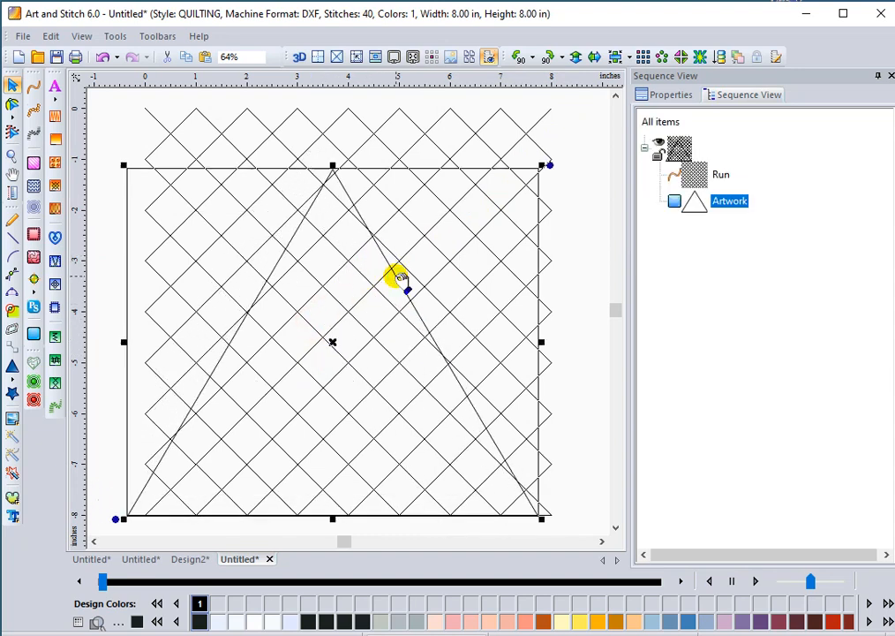
left_click(429, 320)
mouse_move(429, 320)
left_mouse_down()
mouse_move(438, 304)
mouse_move(421, 324)
mouse_move(432, 312)
left_mouse_up()
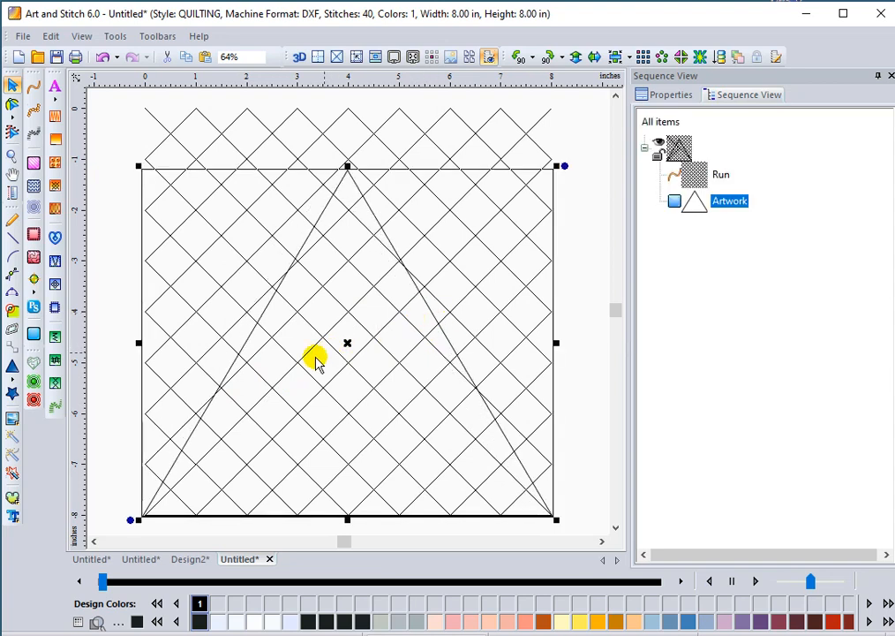
left_click(132, 119)
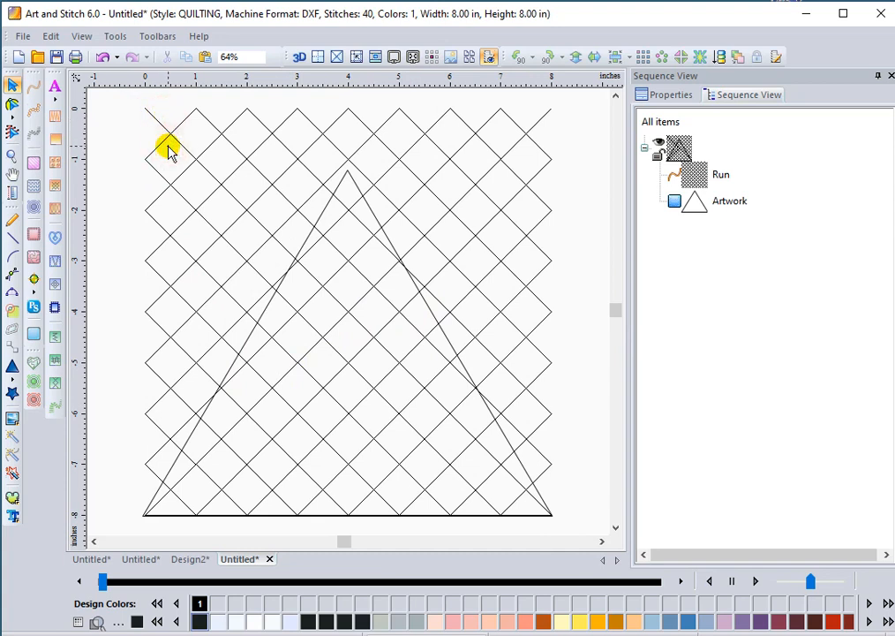
- Convert the crosshatch run to artwork and warp its two upper envelope corners onto the triangle's apex
left_click(702, 187)
left_click(35, 334)
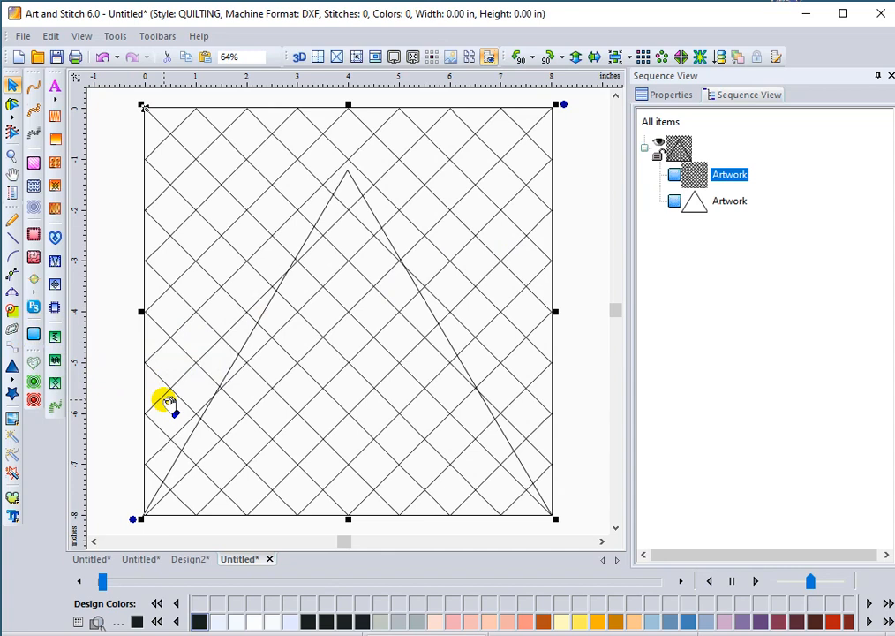
double_click(165, 400)
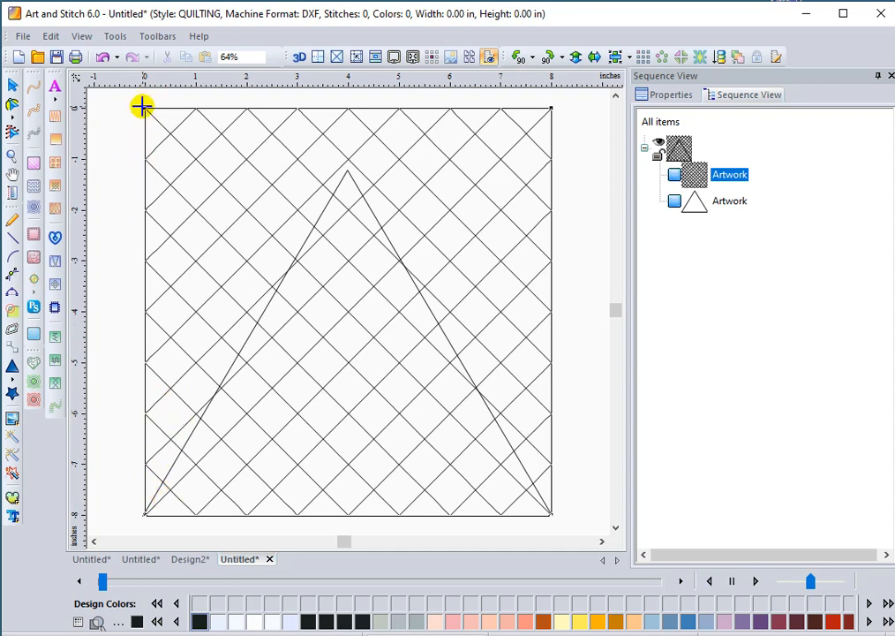
left_click_drag(143, 106, 346, 173)
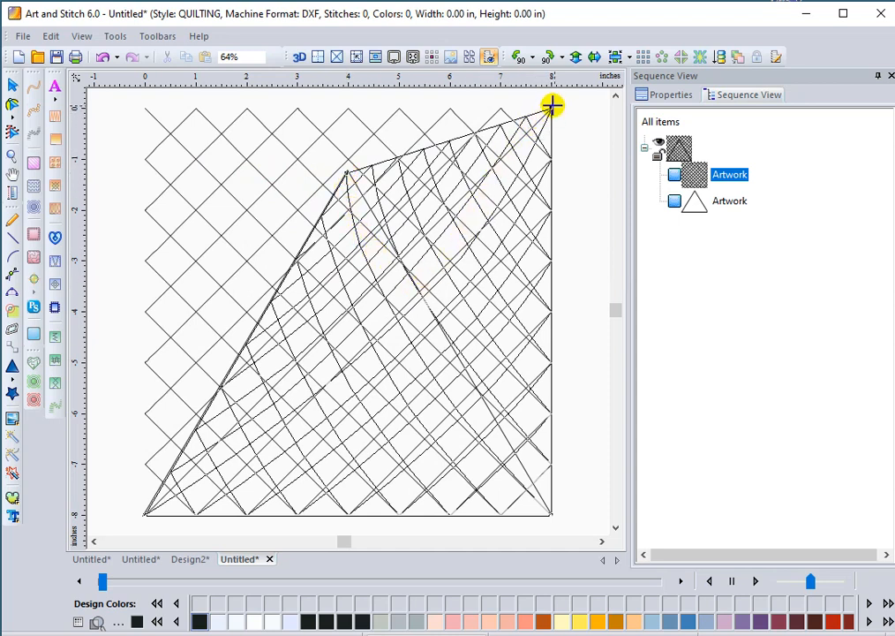
left_click_drag(552, 106, 347, 173)
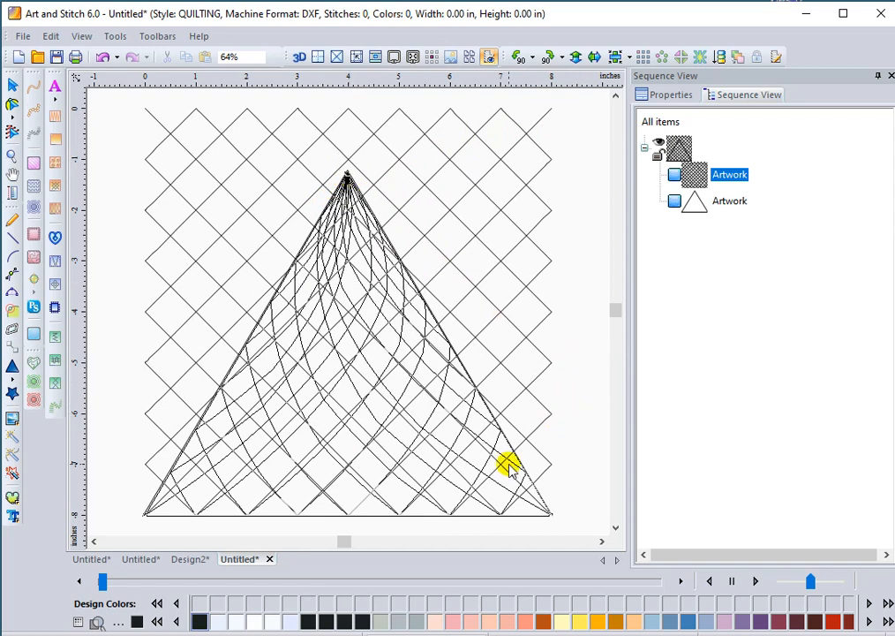
key("Return")
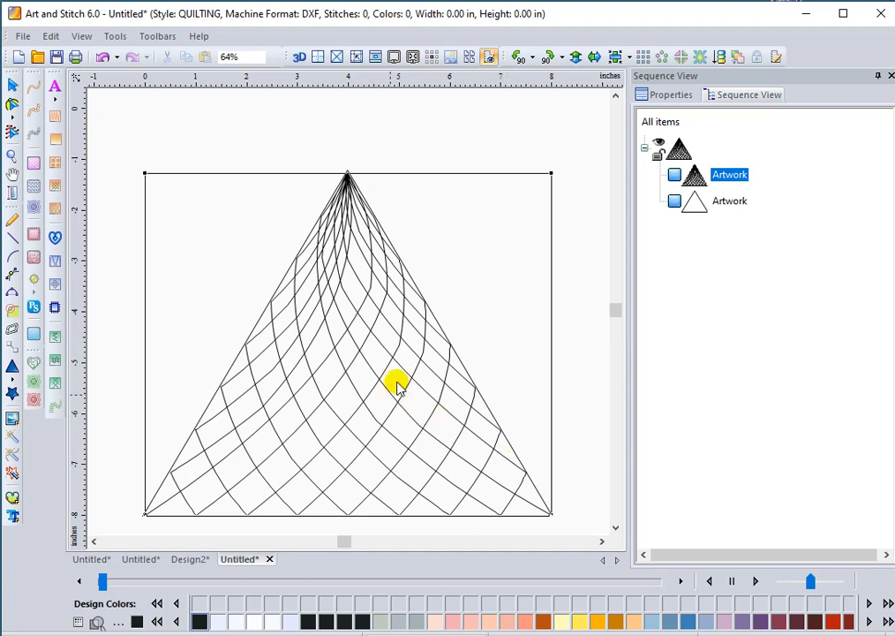
mouse_move(552, 172)
left_mouse_down()
mouse_move(535, 171)
mouse_move(551, 170)
left_mouse_up()
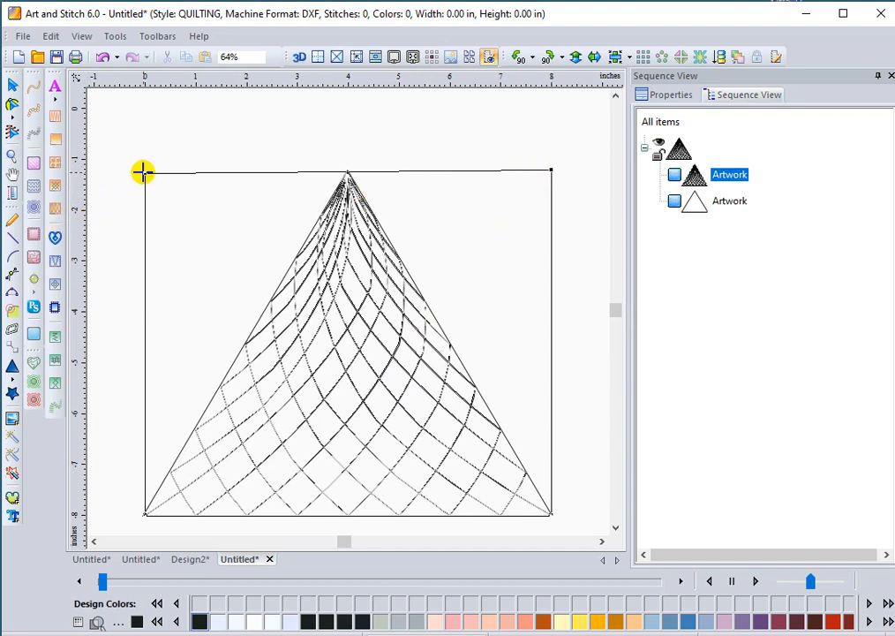
mouse_move(143, 172)
left_mouse_down()
mouse_move(152, 166)
mouse_move(144, 170)
left_mouse_up()
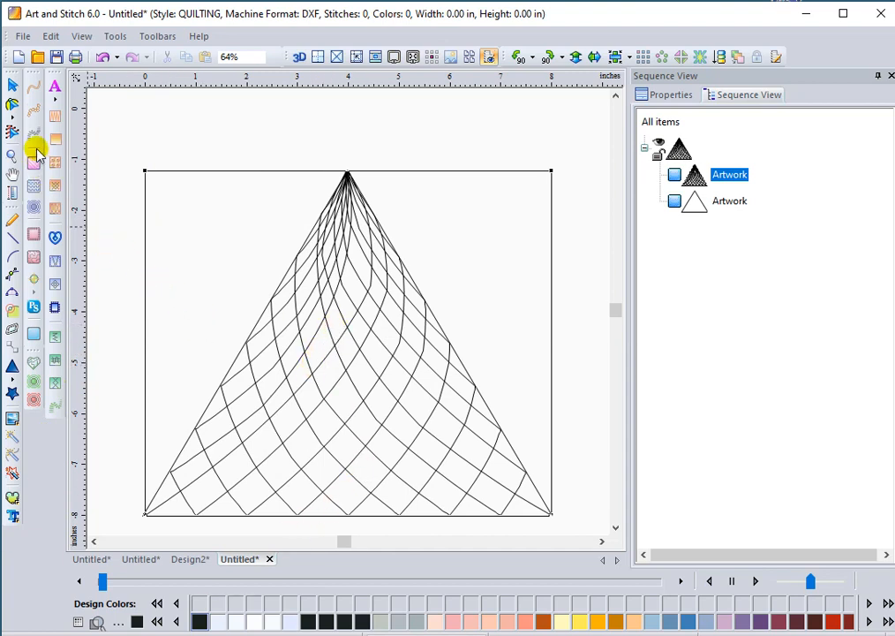
- Edit the points of the warped crosshatch and move a point on a central line below the apex to round its curve
left_click(12, 105)
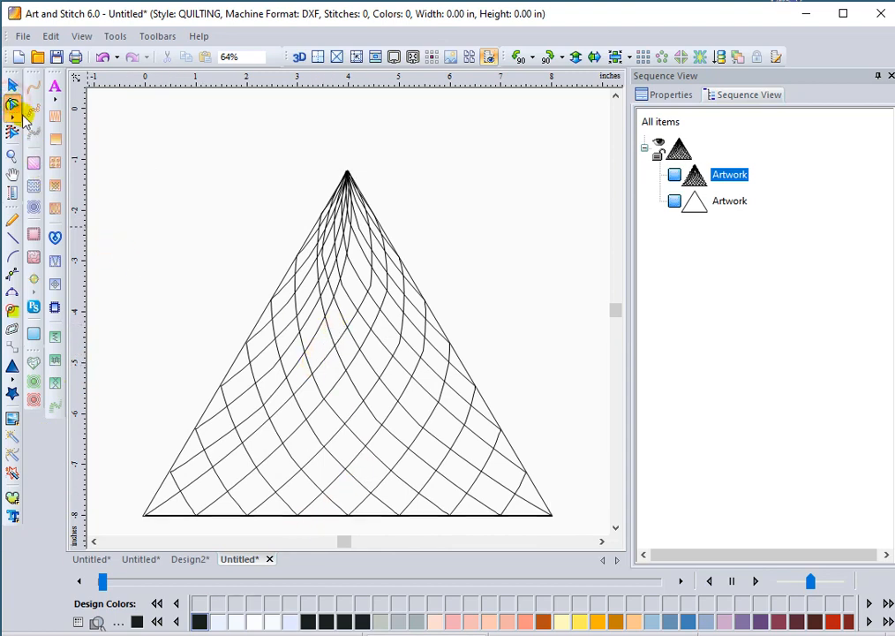
left_click(323, 325)
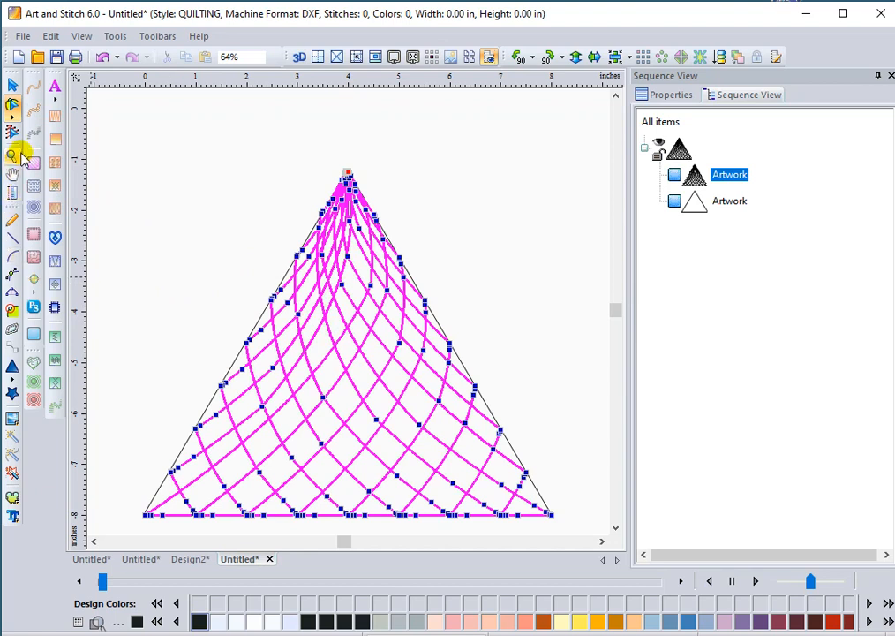
left_click(20, 154)
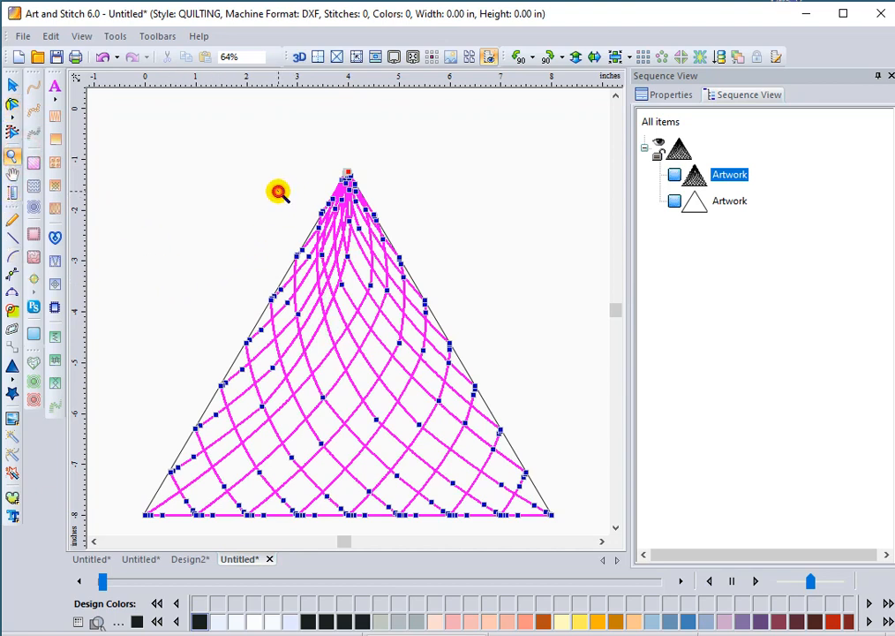
left_click_drag(280, 190, 425, 332)
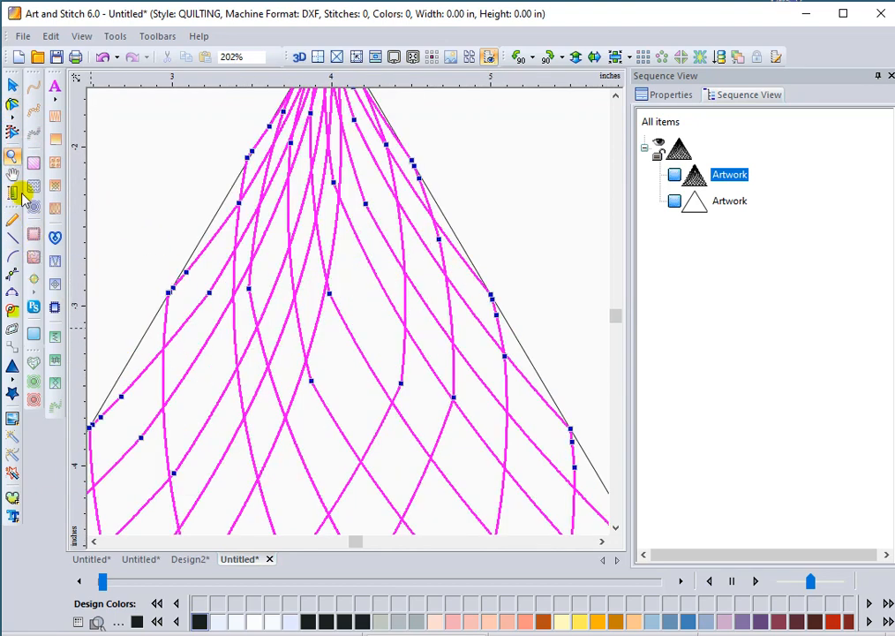
left_click(13, 106)
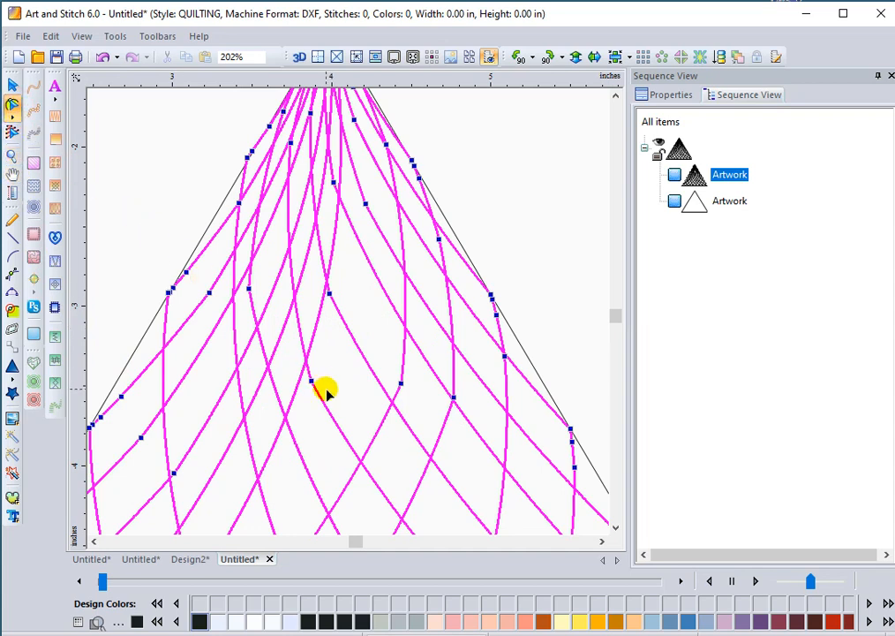
left_click(318, 318)
left_click_drag(318, 317, 334, 342)
- Change the cusp point on the neighbouring central line to Smooth, shift it slightly inward and adjust its handle to even out the curve
left_click(399, 383)
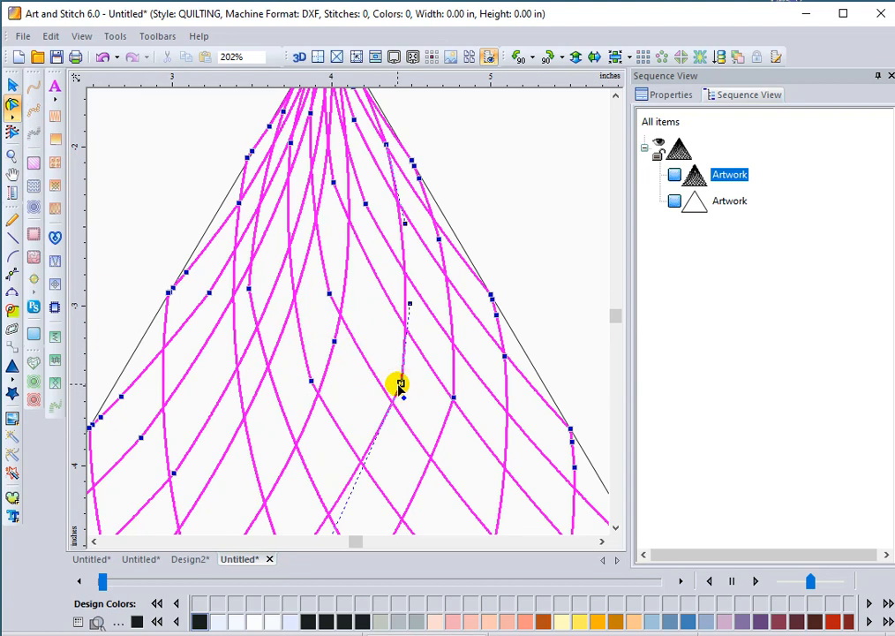
right_click(399, 386)
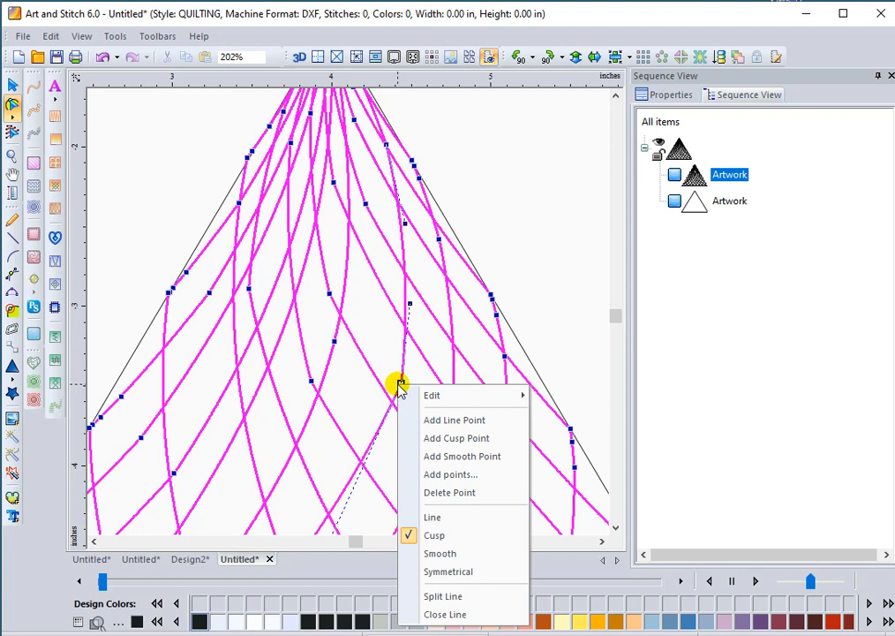
left_click(413, 555)
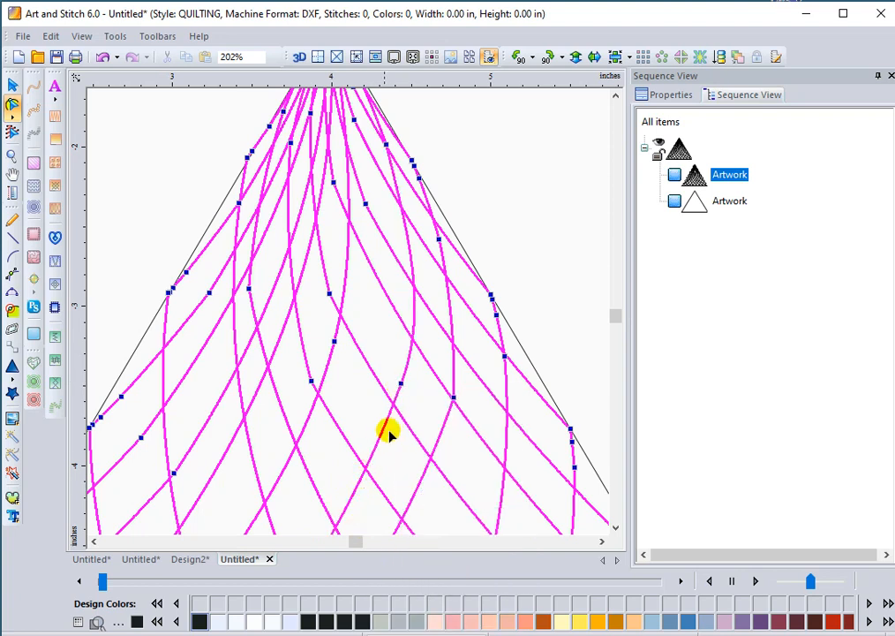
left_click_drag(401, 386, 384, 388)
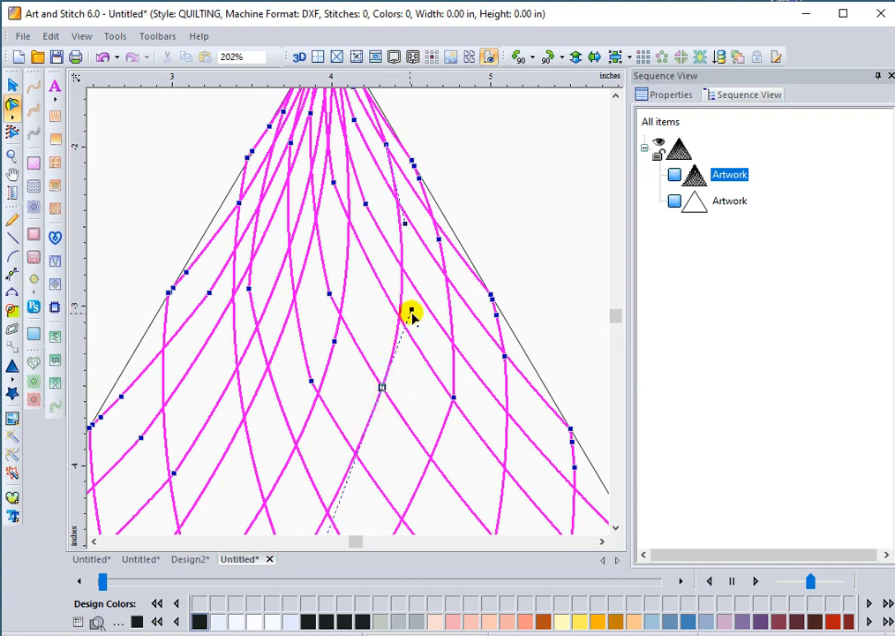
left_click_drag(412, 306, 414, 287)
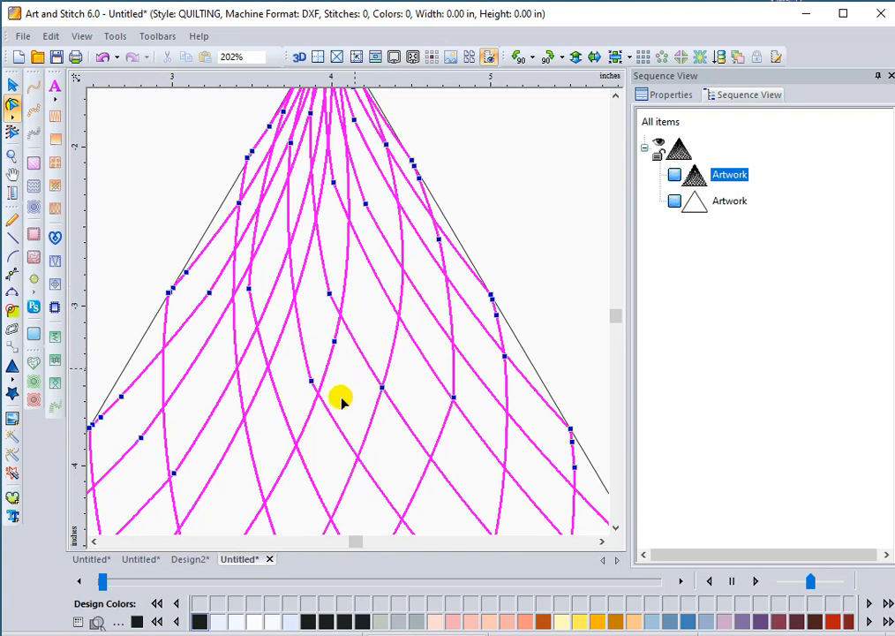
key("F4")
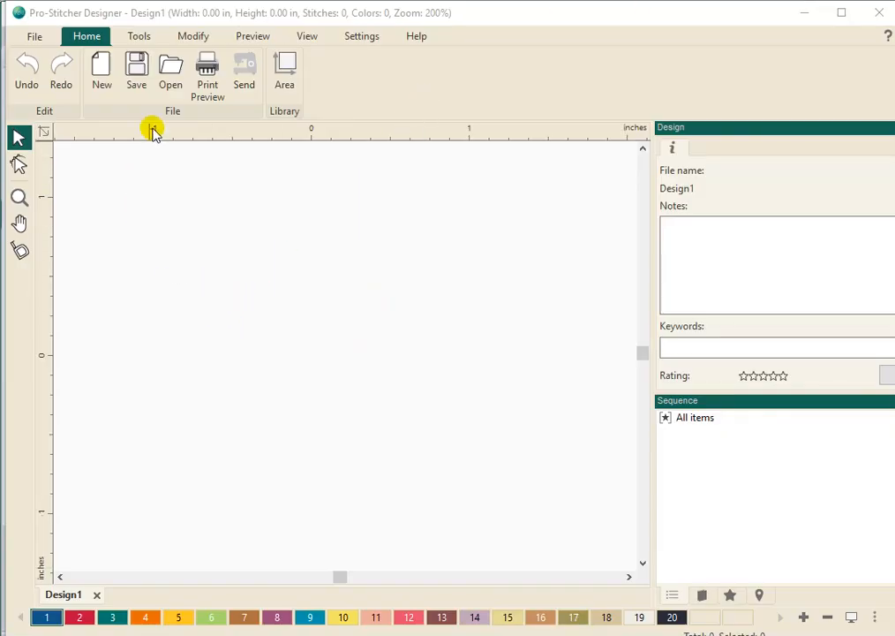
- In Pro-Stitcher Designer, open Crosshatch Square.hqv from the Blocks folder converted to outlines
left_click(161, 85)
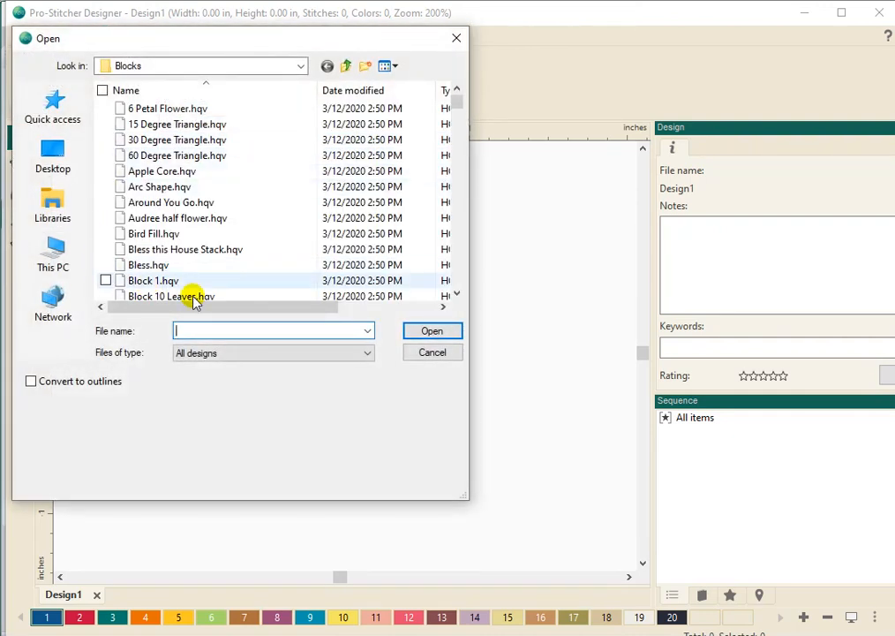
scroll(461, 271, "down", 12)
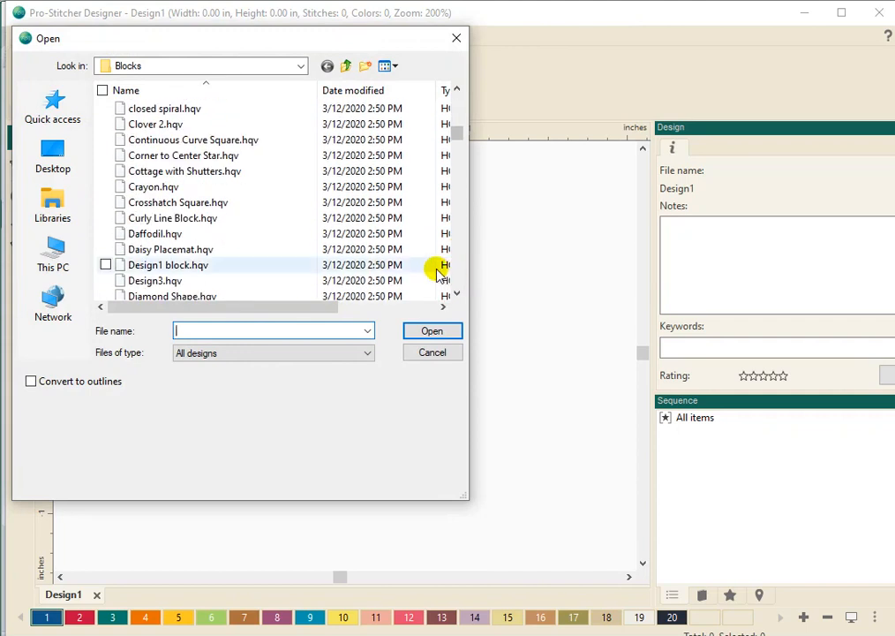
left_click(386, 202)
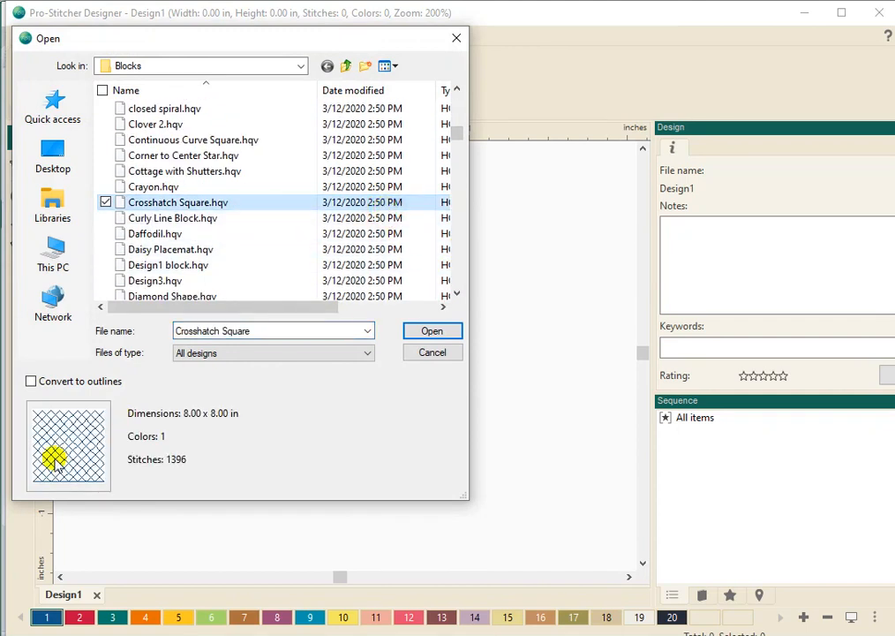
left_click(30, 382)
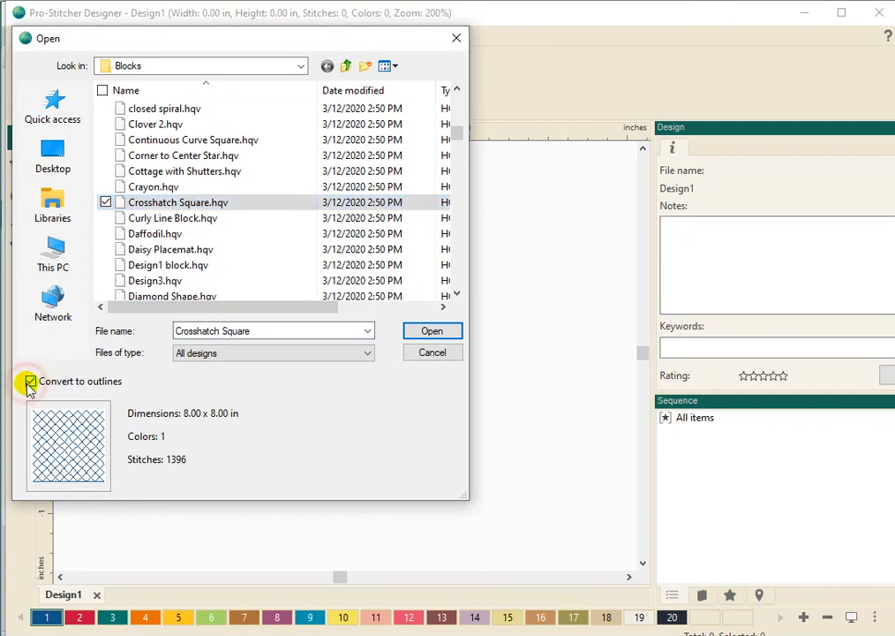
left_click(431, 331)
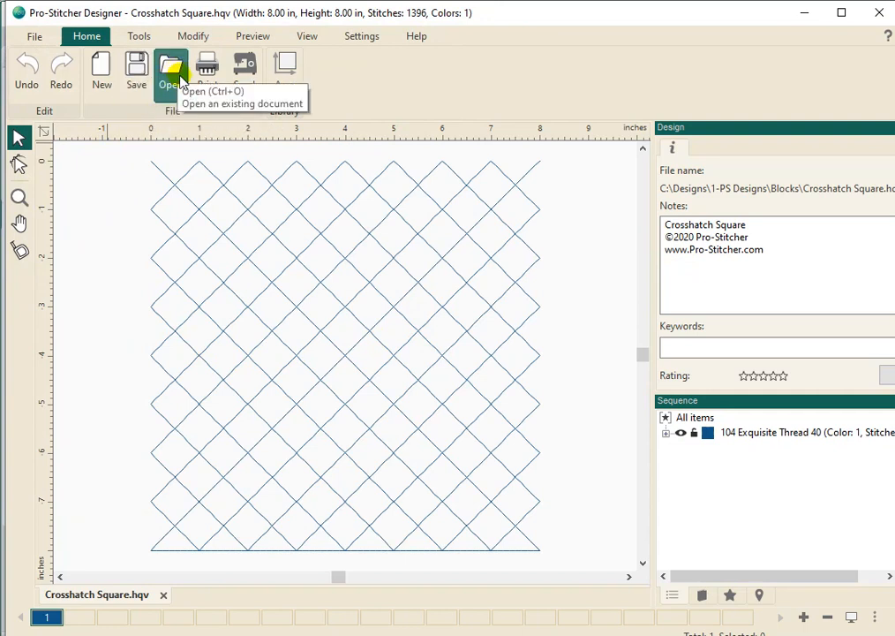
- Show the Blocks folder of 1-PS Designs in the design library and enlarge its thumbnail area
left_click(699, 595)
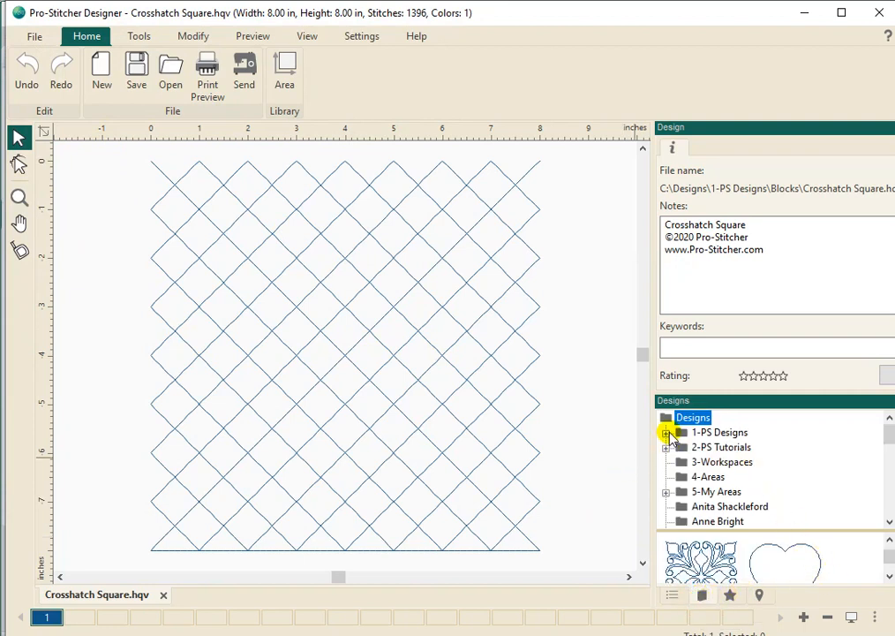
left_click(667, 432)
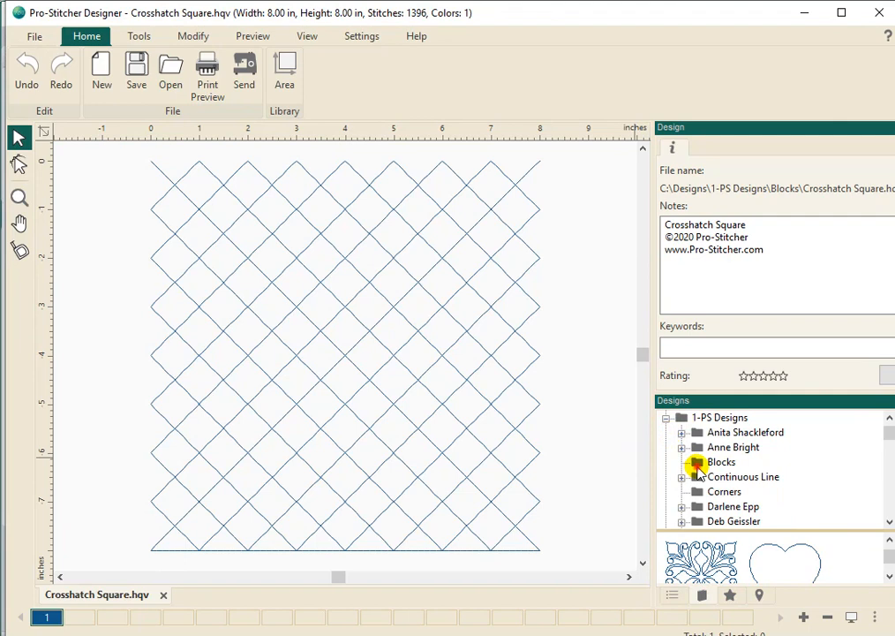
left_click(699, 465)
scroll(887, 508, "down", 3)
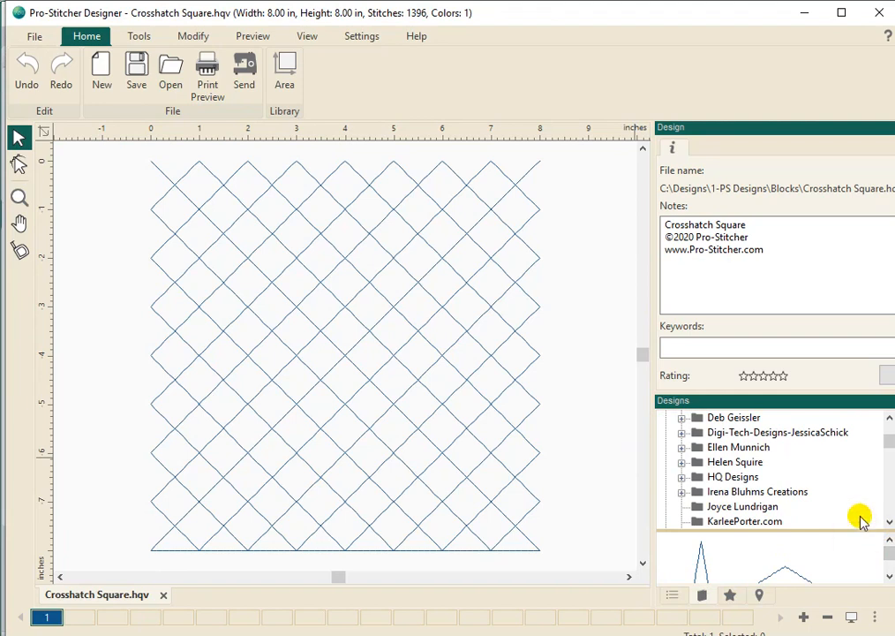
left_click_drag(830, 531, 855, 454)
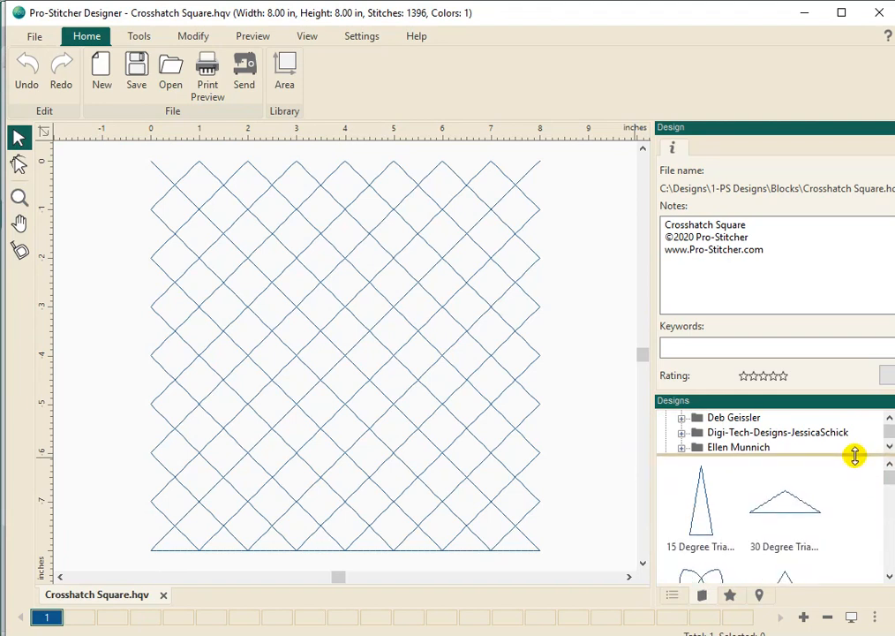
- Look through the Blocks thumbnails in the design library for the Crosshatch Square design
left_click(887, 546)
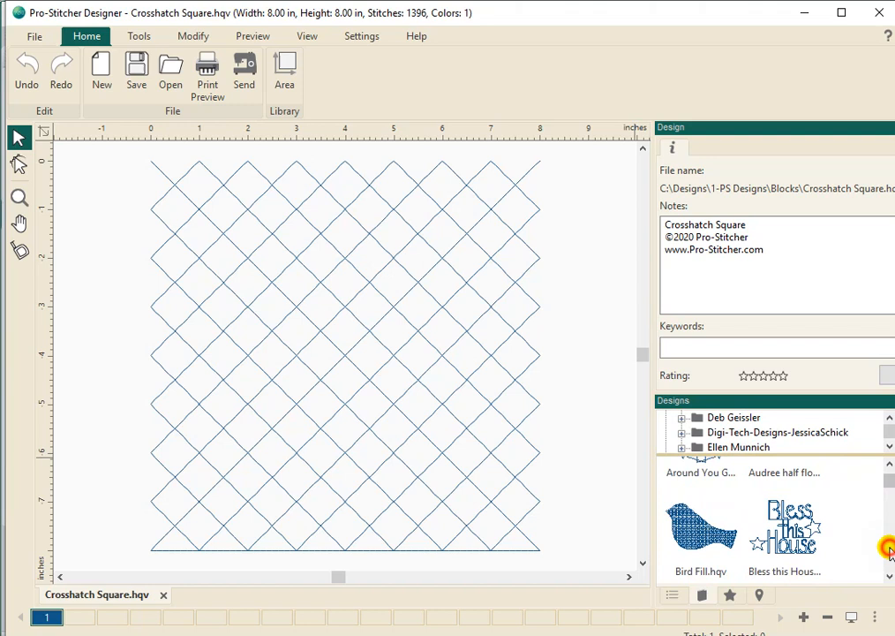
left_click(887, 546)
left_click(887, 547)
left_click(887, 546)
left_click(887, 547)
left_click(887, 547)
left_click(888, 547)
left_click(888, 547)
left_click(887, 548)
left_click(887, 547)
left_click(887, 547)
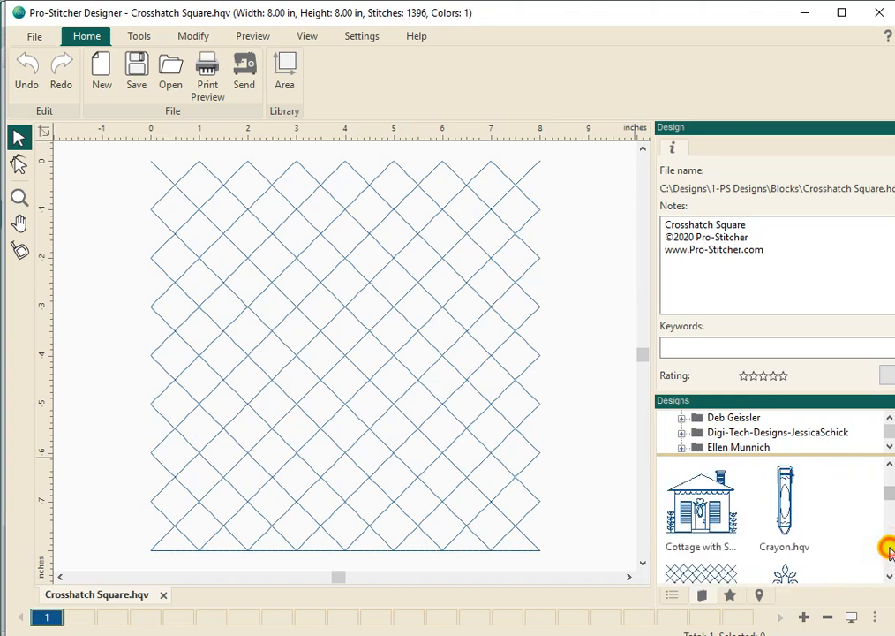
left_click(887, 547)
left_click(687, 504)
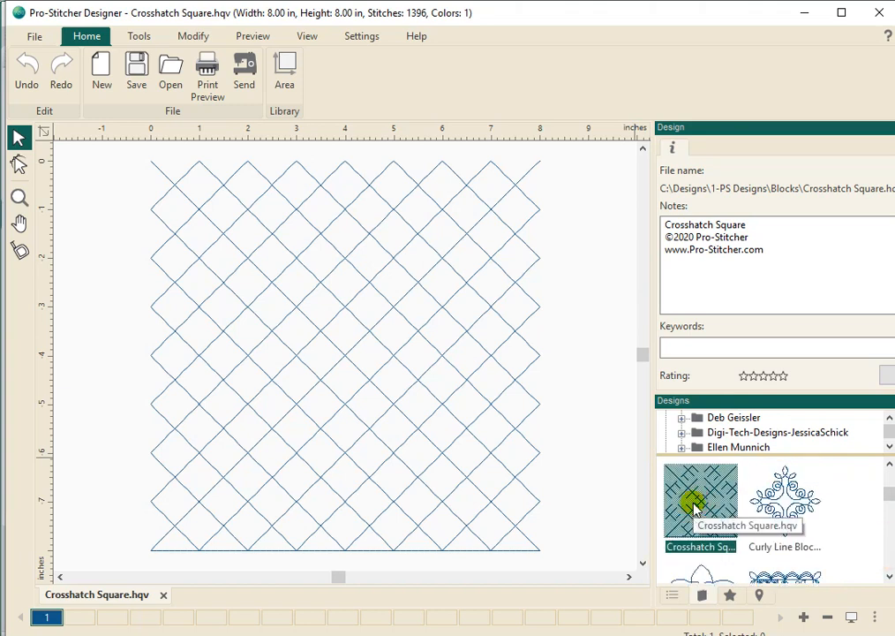
- Place the 60 Degree Triangle from the Blocks library over the crosshatch square and centre it at its middle crossing
left_click(886, 492)
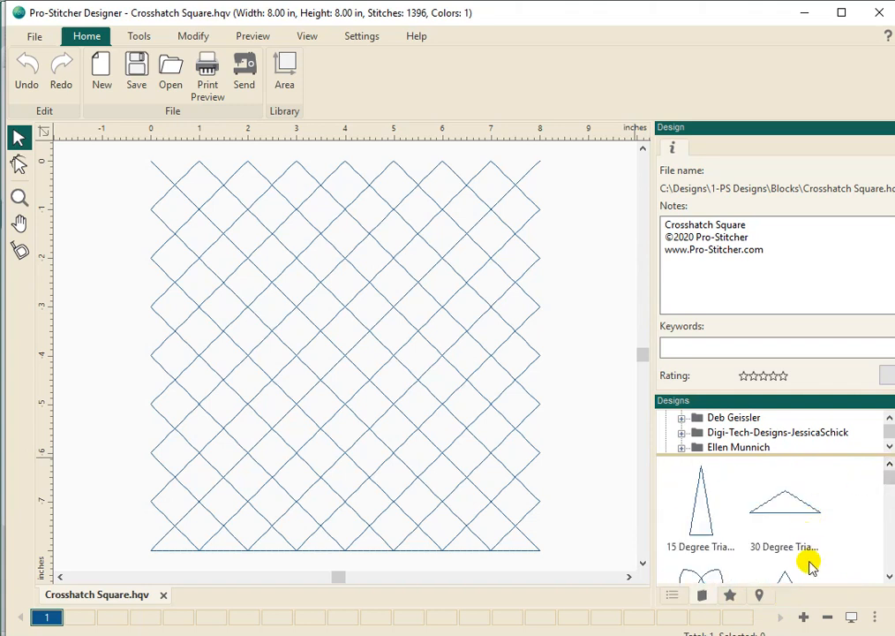
left_click(888, 575)
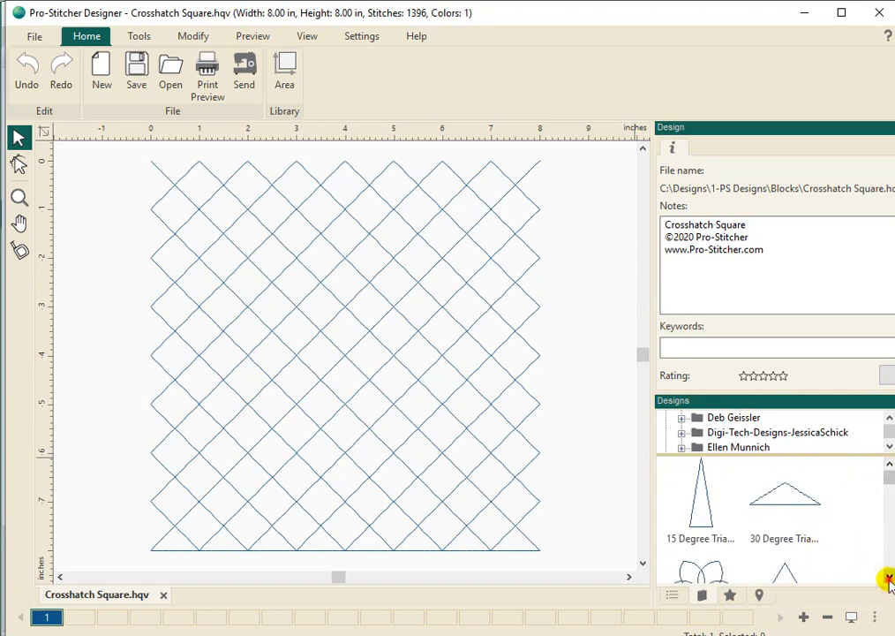
left_click(888, 576)
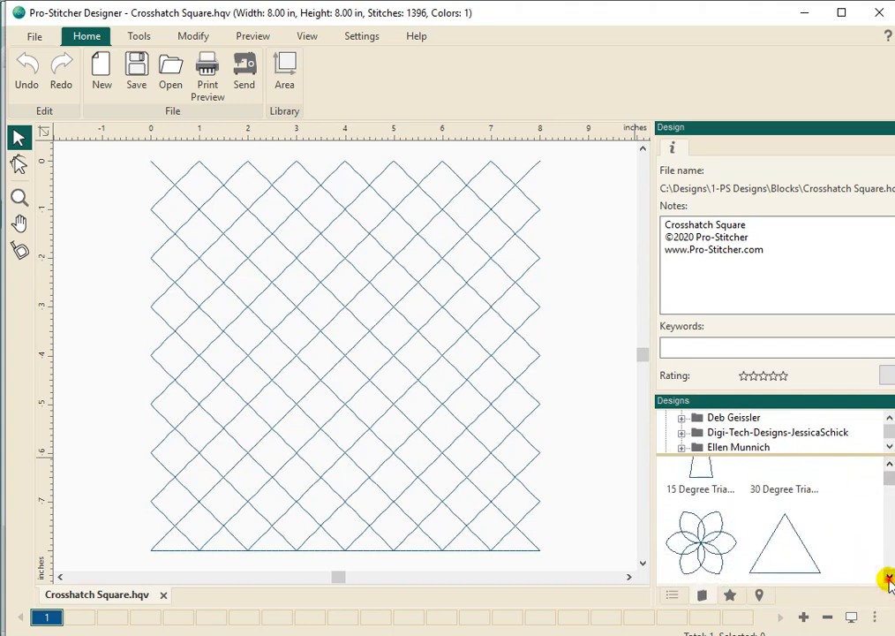
left_click(768, 567)
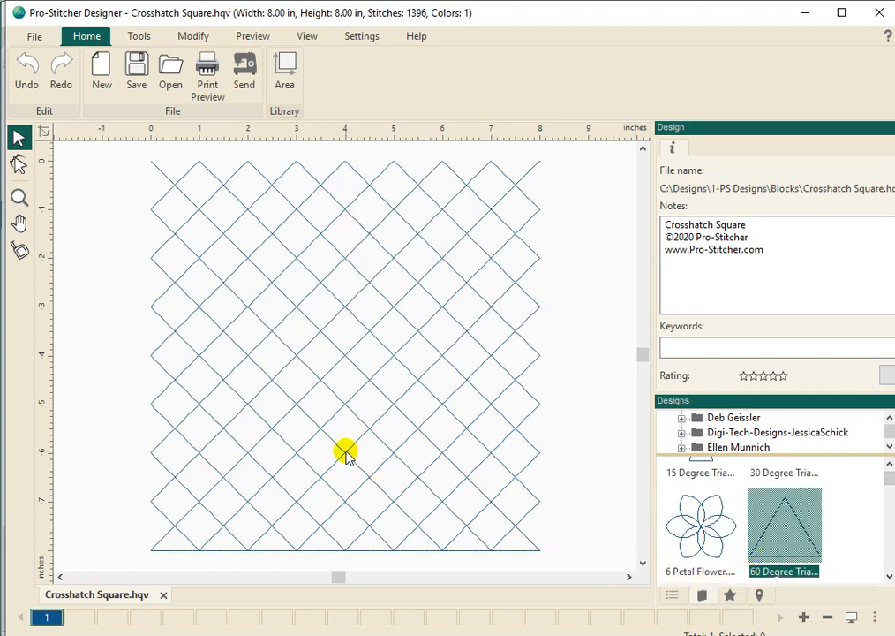
left_click_drag(799, 554, 346, 370)
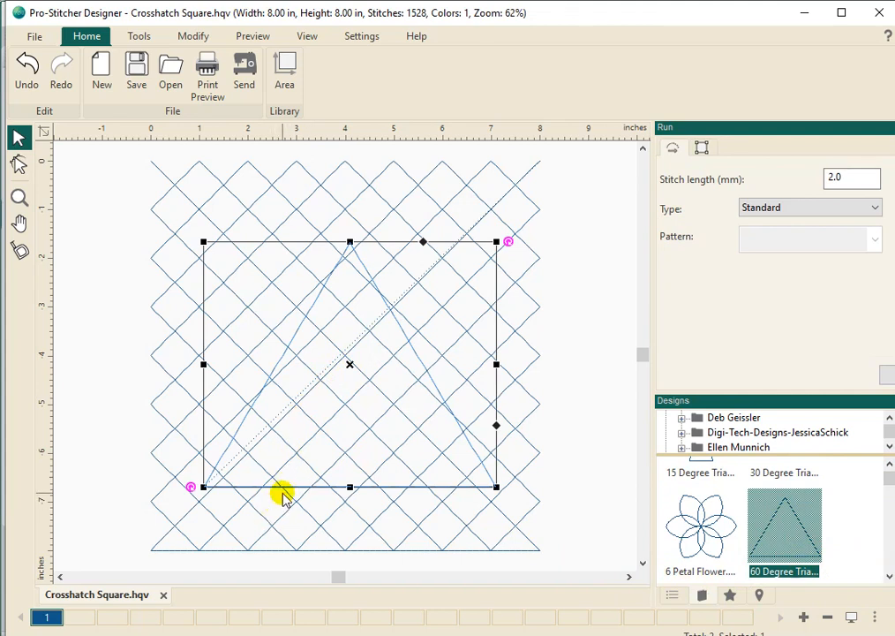
left_click_drag(289, 486, 314, 479)
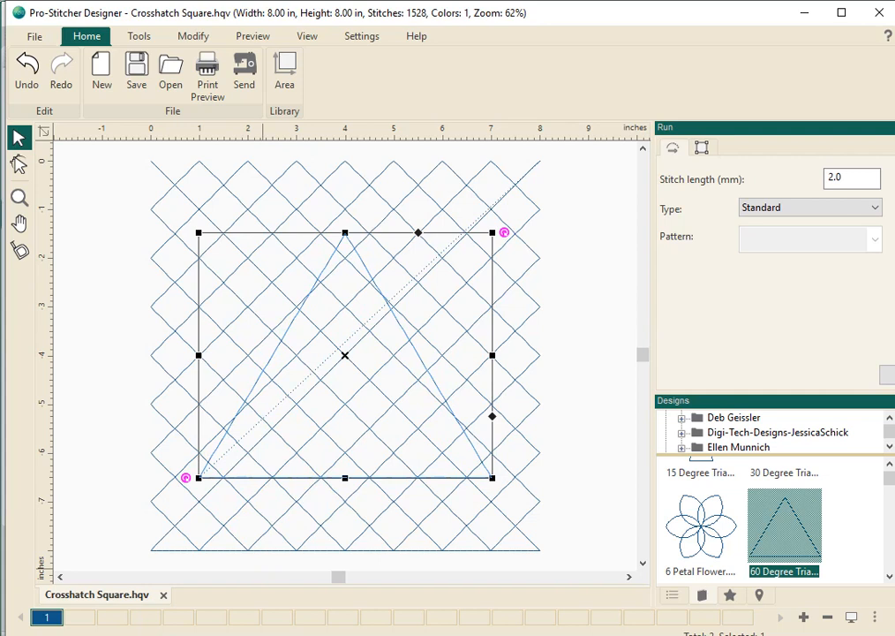
- Select the crosshatch square together with the triangle group and convert both to artwork
left_click(670, 595)
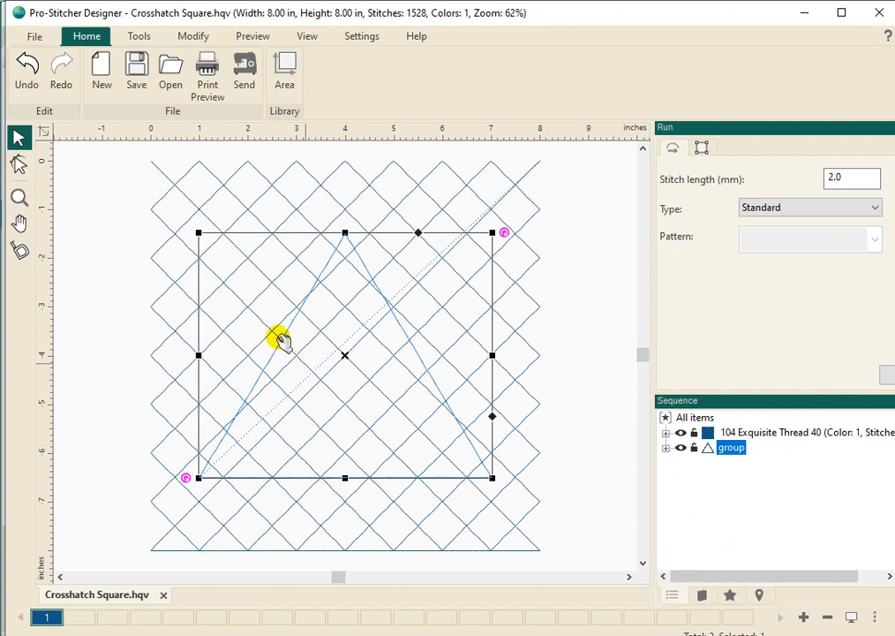
left_click(127, 148)
left_click_drag(186, 272, 582, 583)
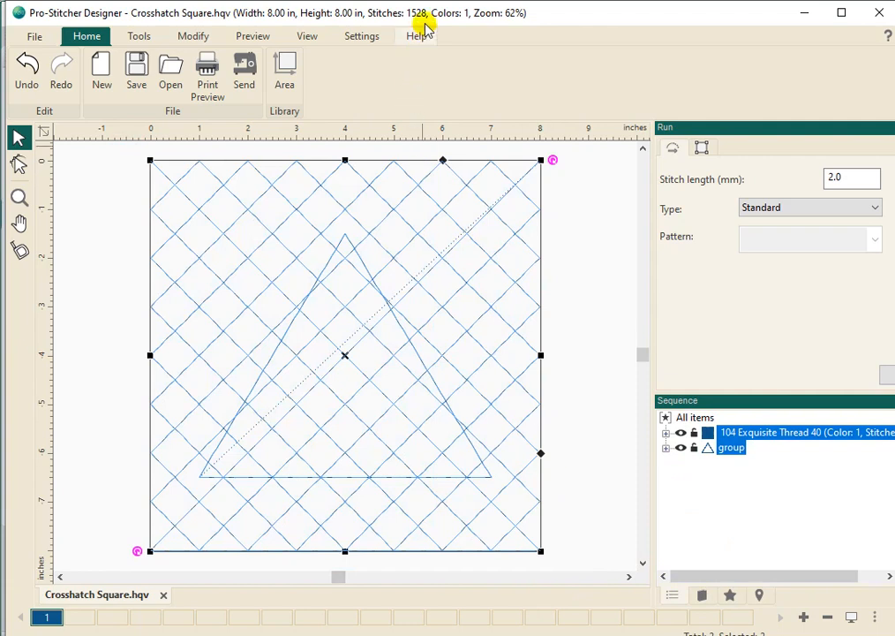
left_click(257, 35)
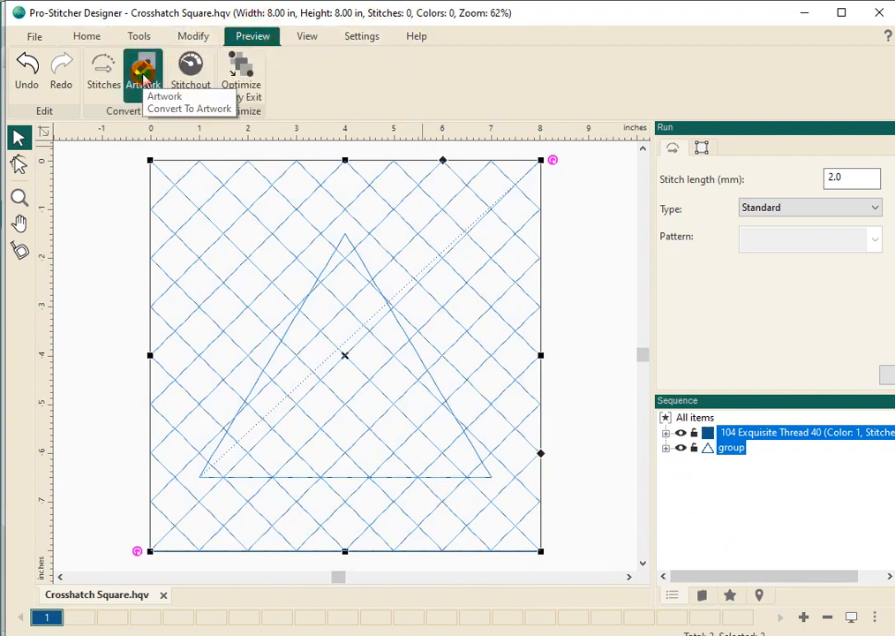
left_click(142, 78)
- Crop the crosshatch to the triangle and convert the cropped design to stitches
left_click(192, 37)
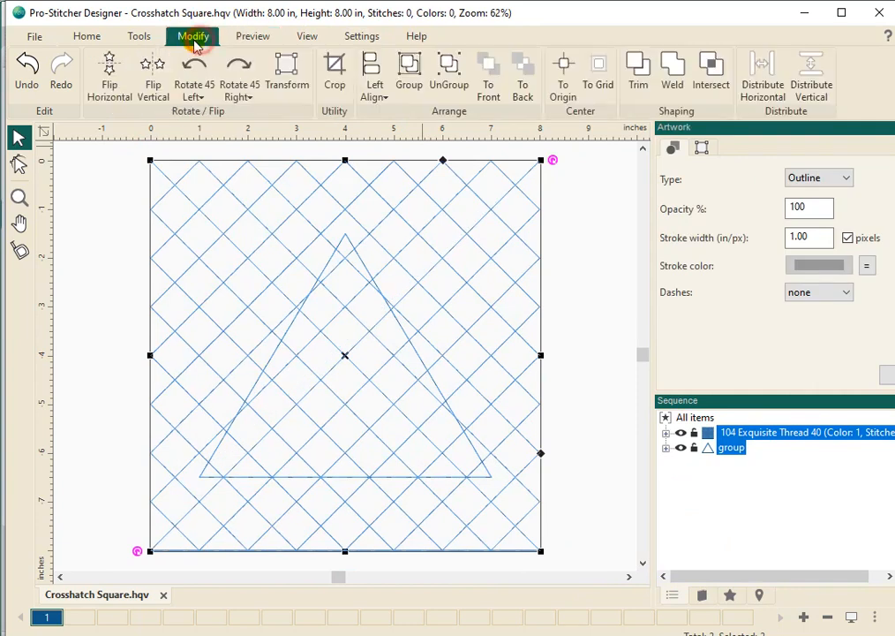
left_click(331, 64)
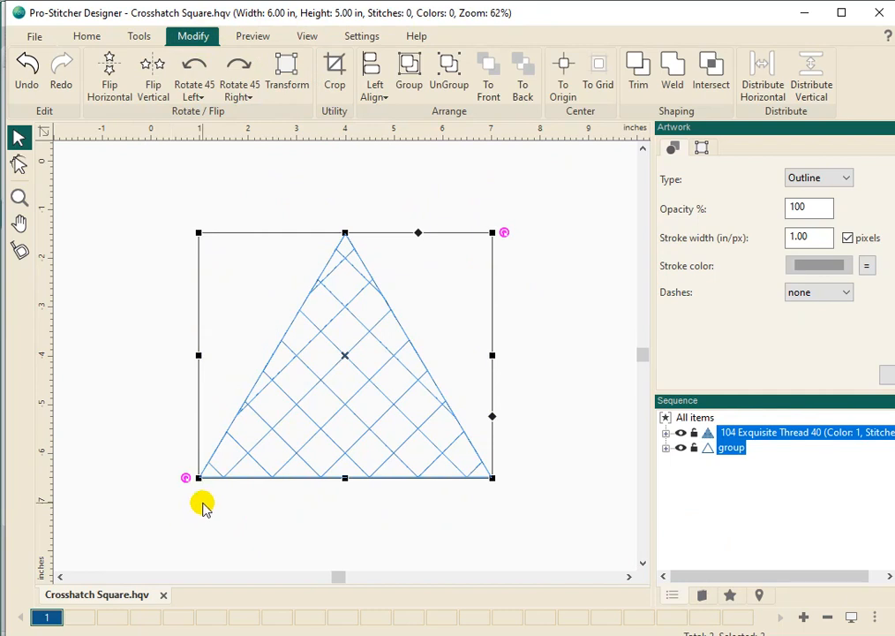
left_click(253, 36)
left_click(100, 75)
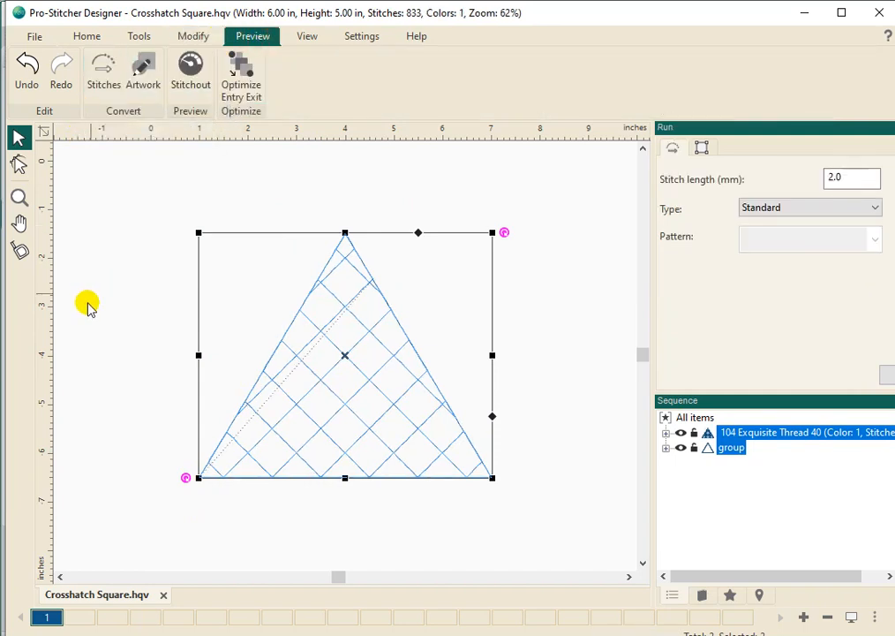
- Simulate the stitchout of the cropped crosshatch triangle at the slowest playback speed to examine the order in which its lines are sewn
left_click(191, 75)
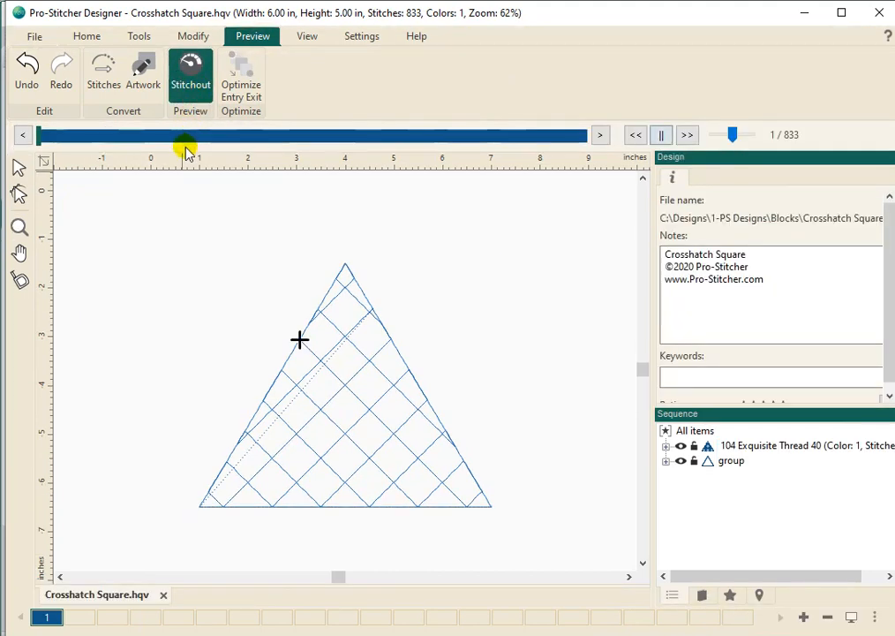
left_click(685, 137)
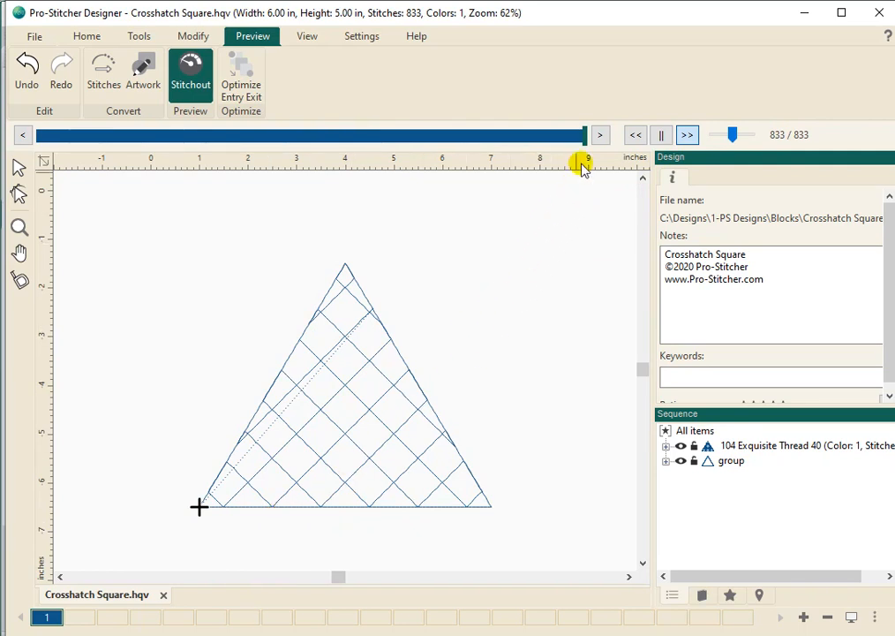
left_click_drag(584, 137, 433, 150)
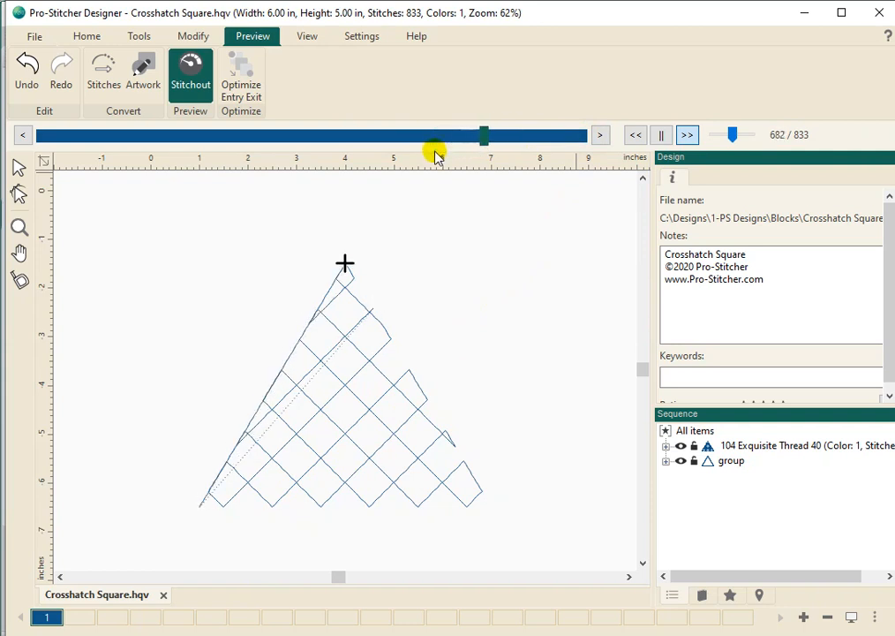
left_click(478, 140)
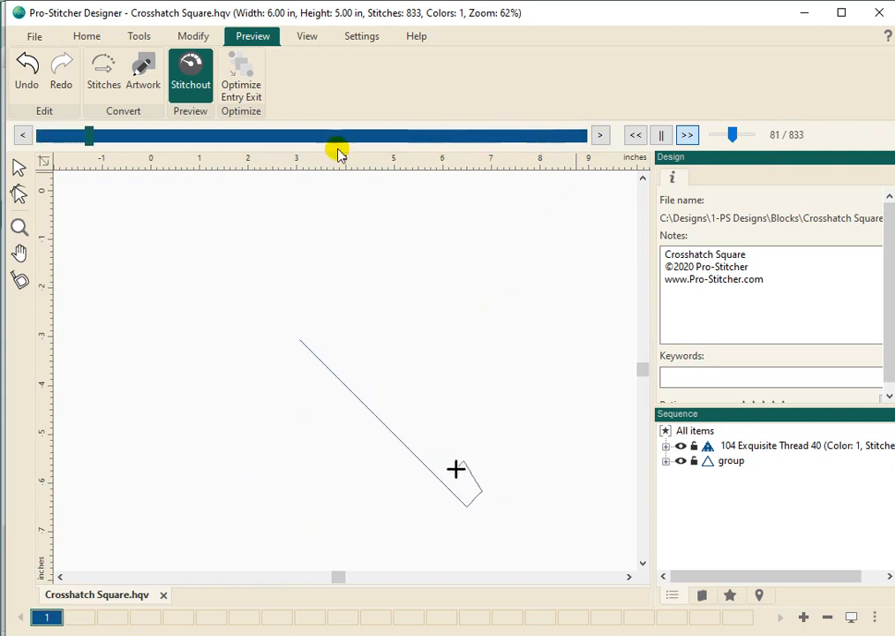
mouse_move(124, 136)
left_mouse_down()
mouse_move(449, 156)
mouse_move(422, 156)
left_mouse_up()
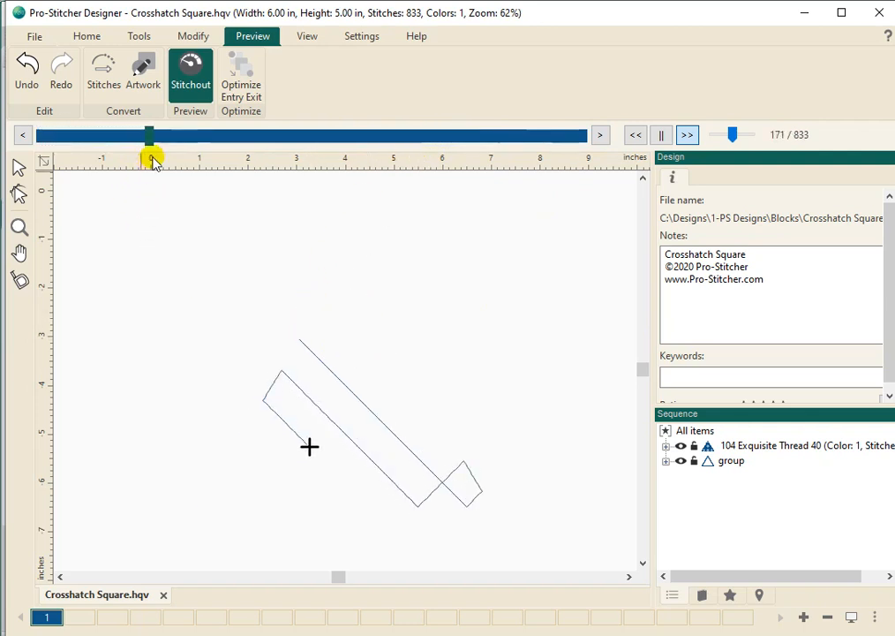
left_click(178, 144)
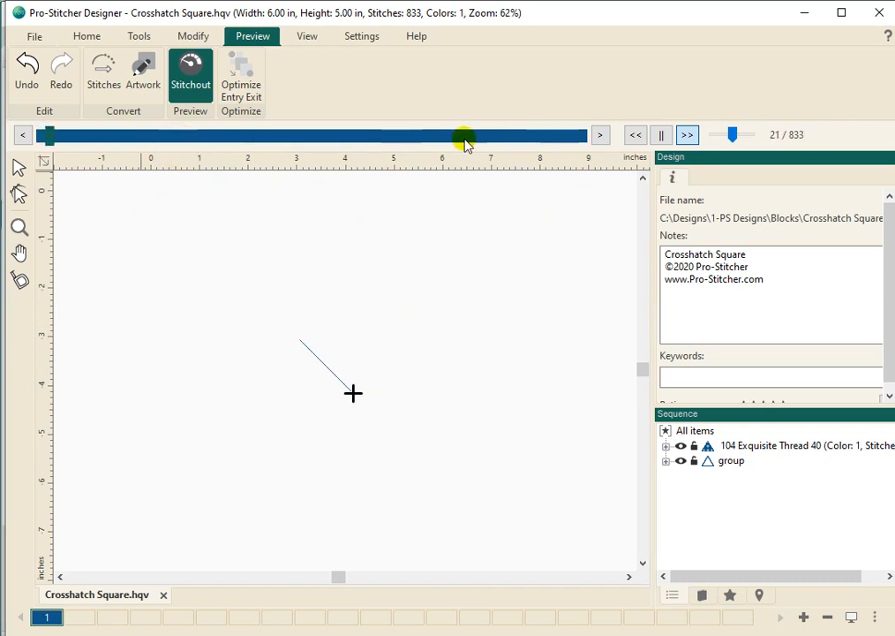
left_click_drag(731, 135, 683, 135)
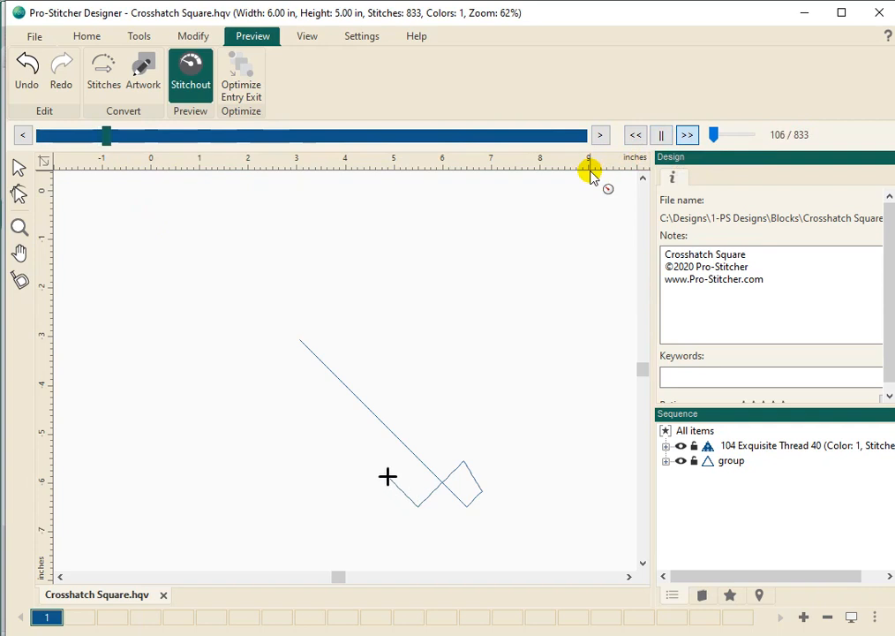
mouse_move(105, 145)
left_mouse_down()
mouse_move(451, 133)
mouse_move(423, 126)
mouse_move(429, 133)
left_mouse_up()
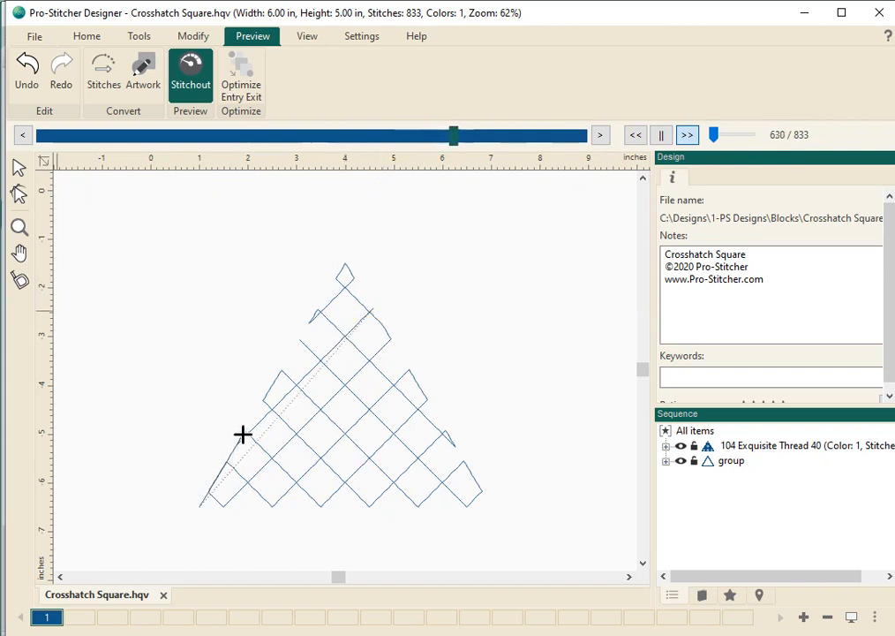
left_click(17, 169)
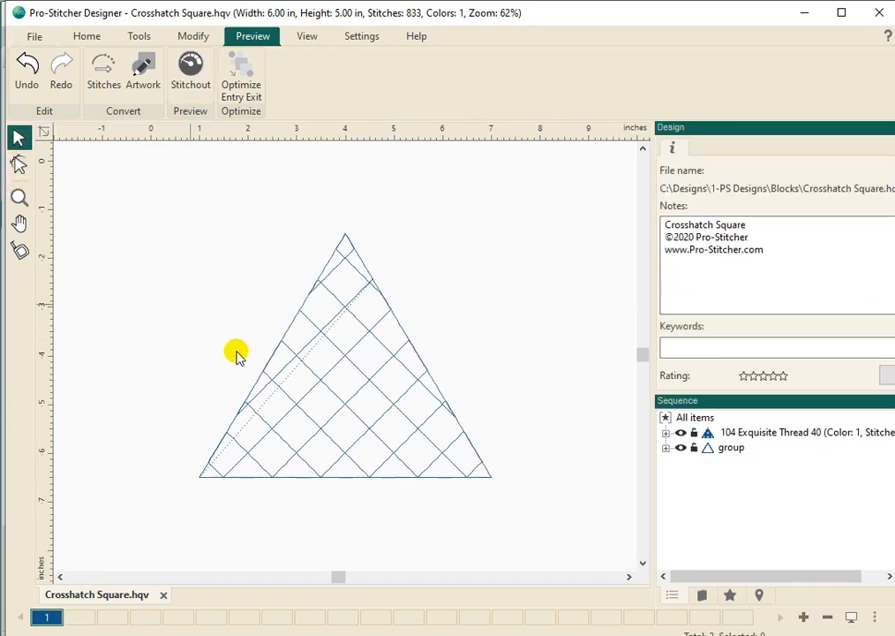
- Assign the red second thread colour to the triangle outline group and hide the crosshatch item
left_click(711, 446)
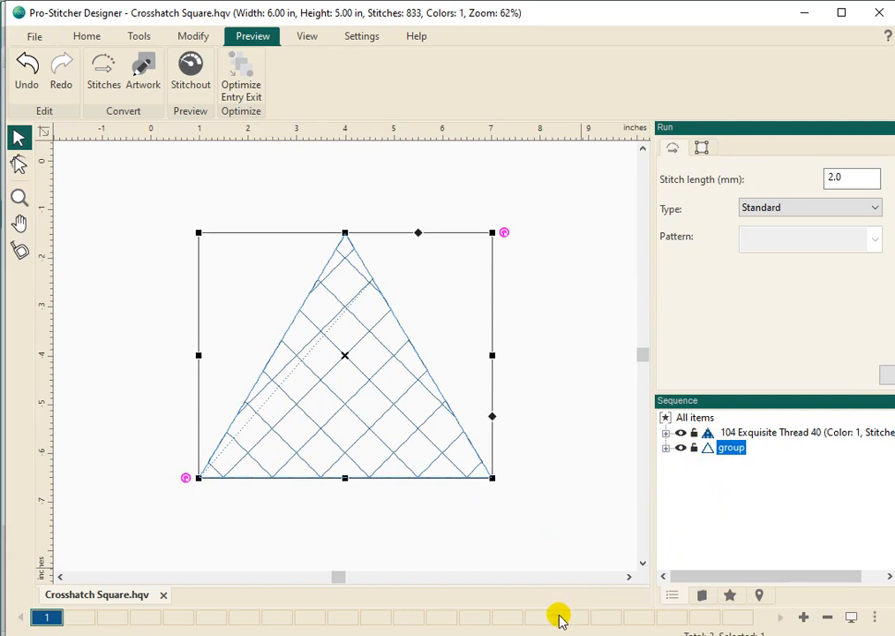
left_click(803, 617)
left_click(81, 617)
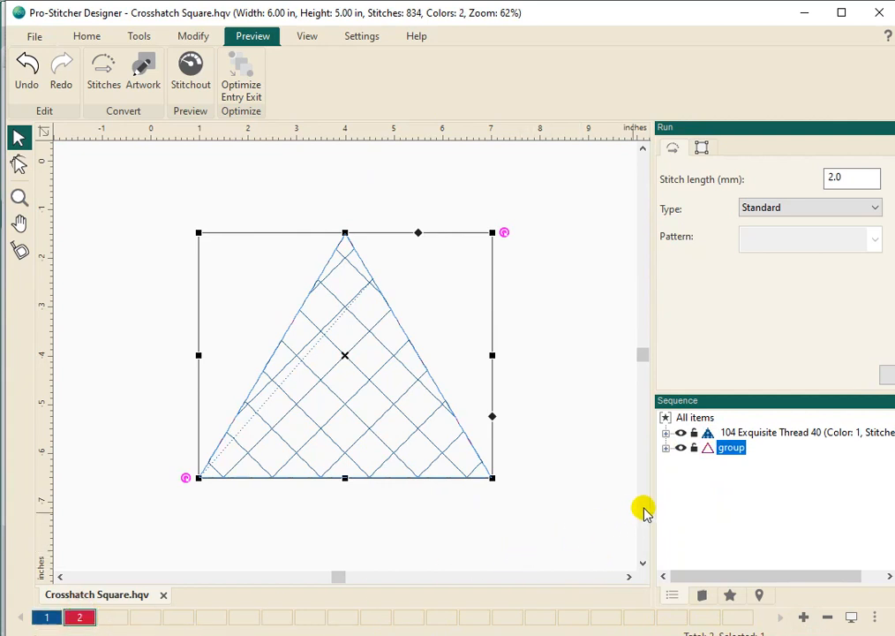
left_click(683, 433)
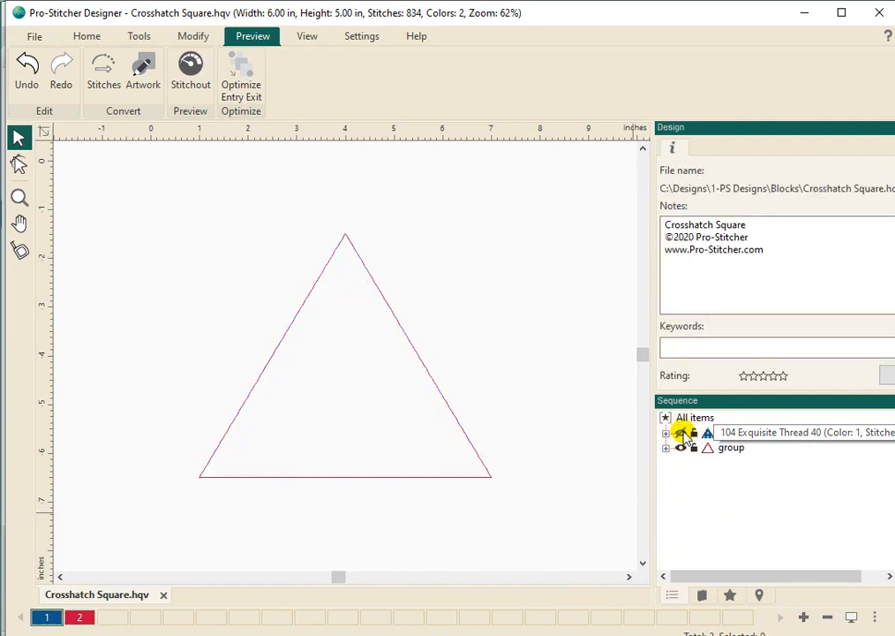
left_click(687, 435)
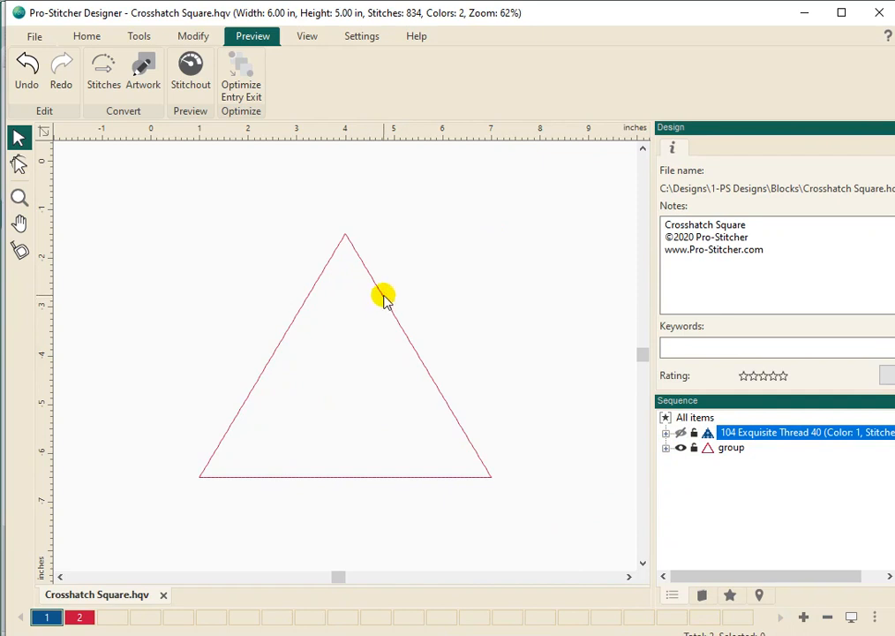
- Split the triangle outline on its upper right side, pull the lower loose end outward, and show the crosshatch again
right_click(384, 298)
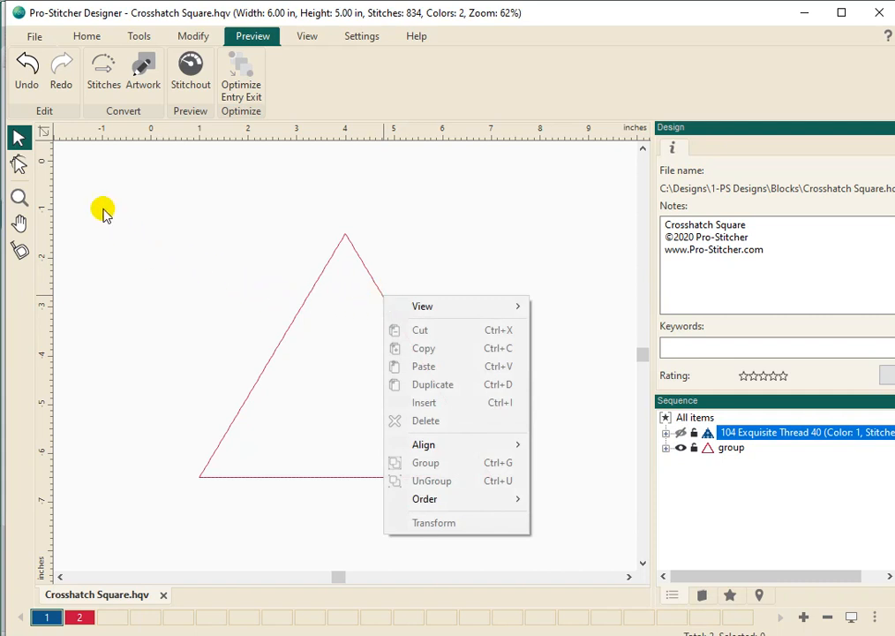
left_click(24, 165)
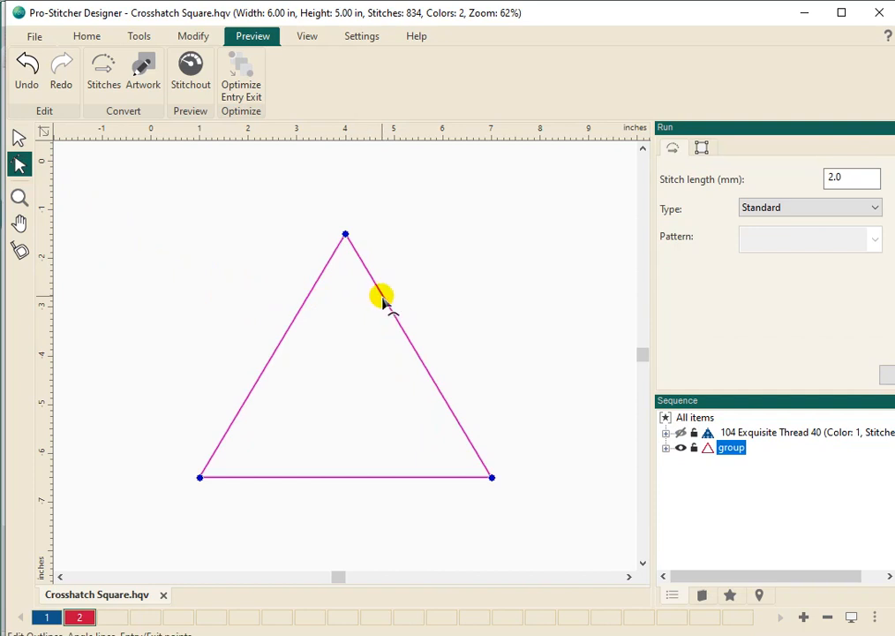
right_click(383, 302)
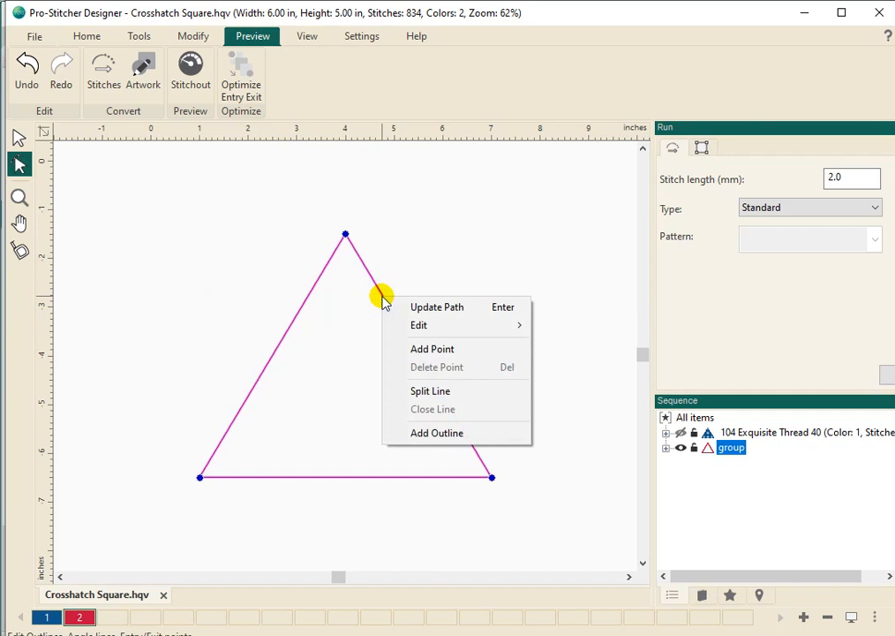
left_click(397, 390)
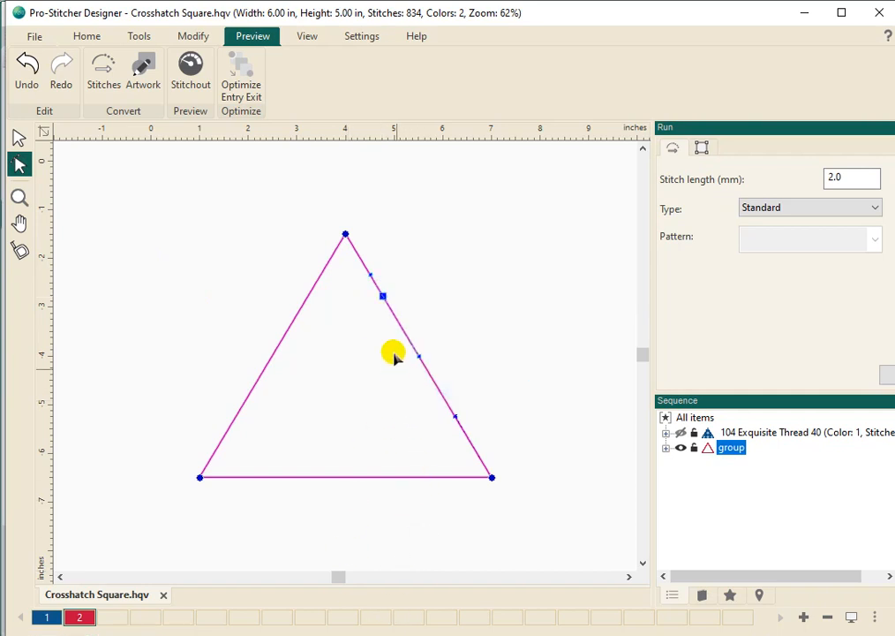
left_click_drag(382, 298, 411, 298)
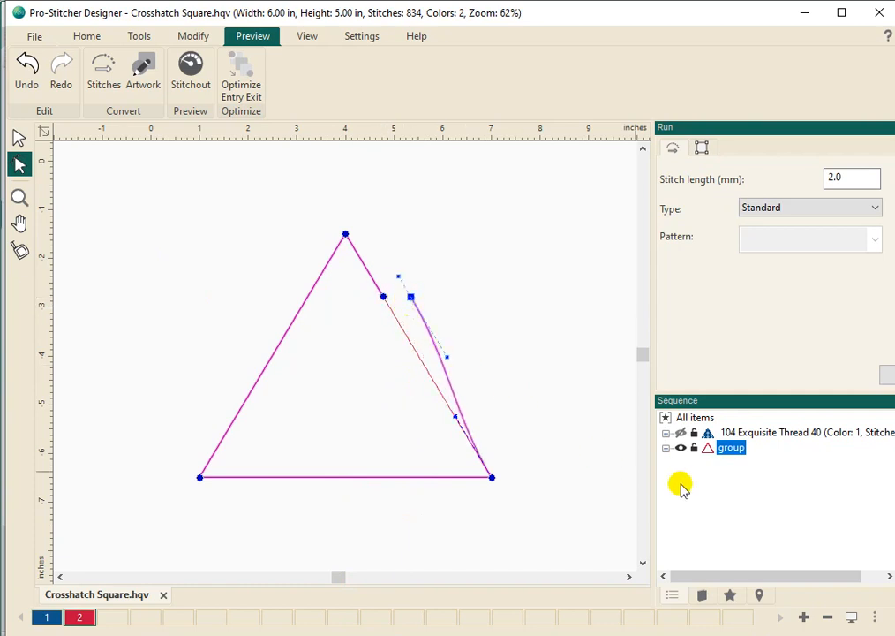
left_click(685, 432)
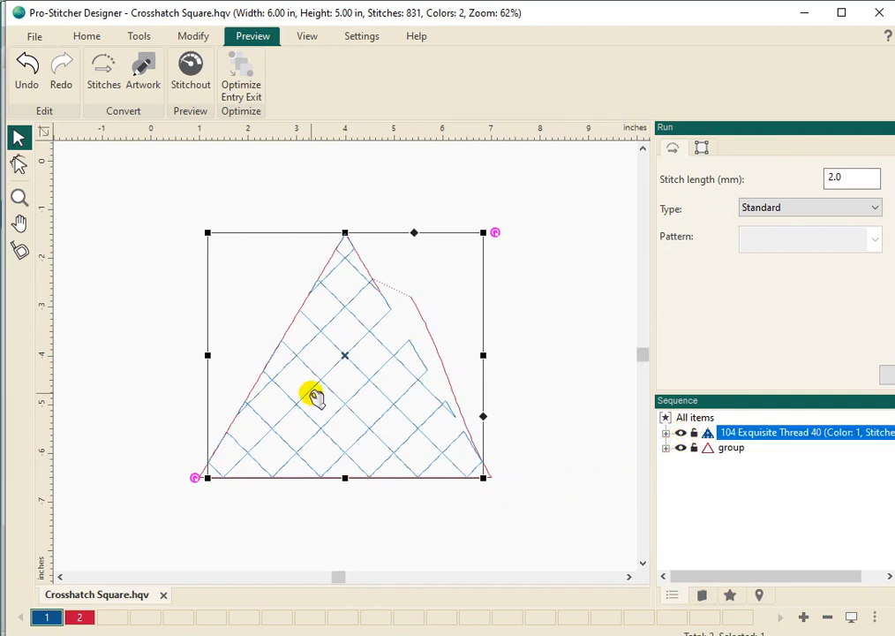
- Scrub the stitchout simulation to find where the crosshatch stitching ends and the outline starts
left_click(180, 79)
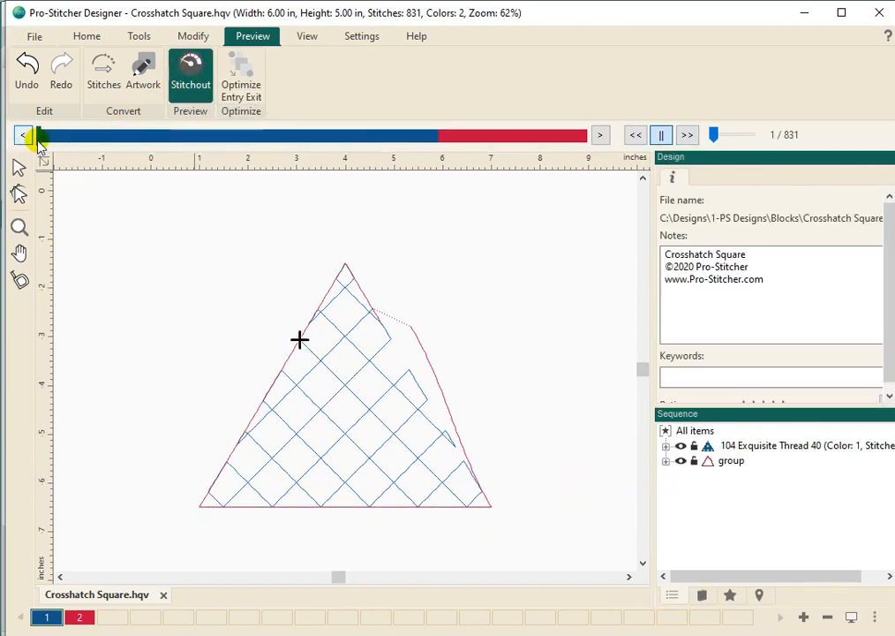
left_click_drag(36, 136, 442, 143)
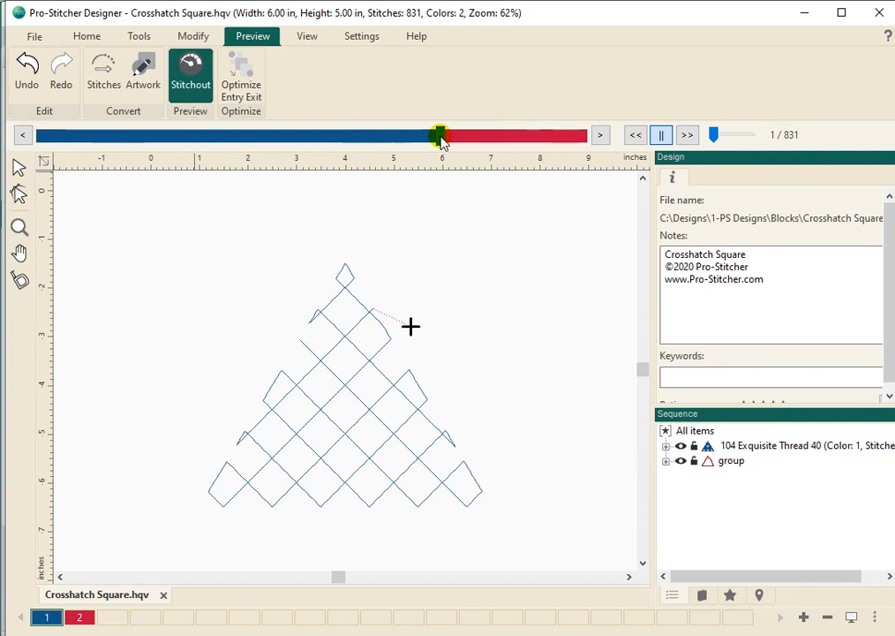
left_click(19, 167)
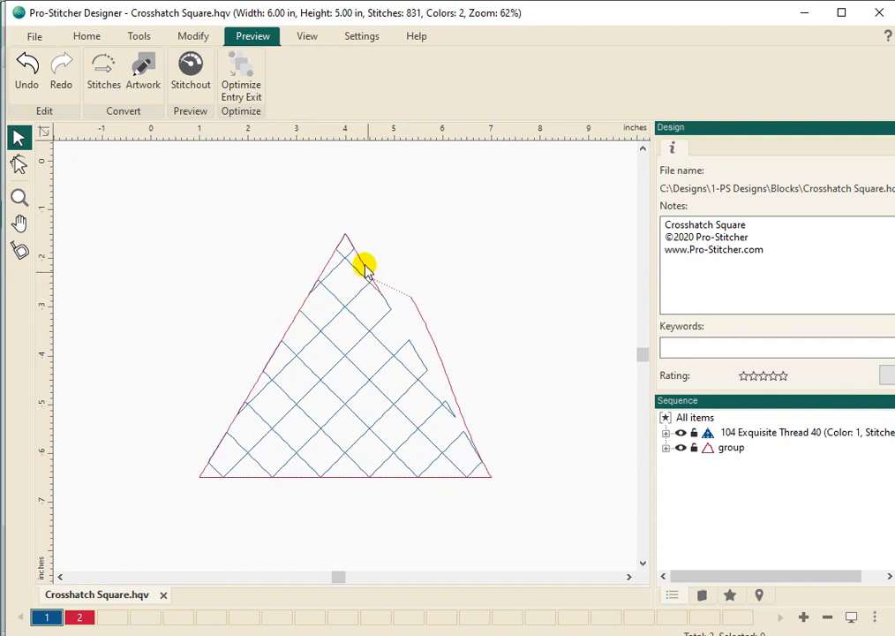
- Move the upper loose end of the split outline onto the crosshatch's end point on the triangle's right side
left_click(19, 166)
left_click(383, 297)
left_click(383, 297)
mouse_move(382, 297)
left_mouse_down()
mouse_move(366, 274)
mouse_move(373, 279)
left_mouse_up()
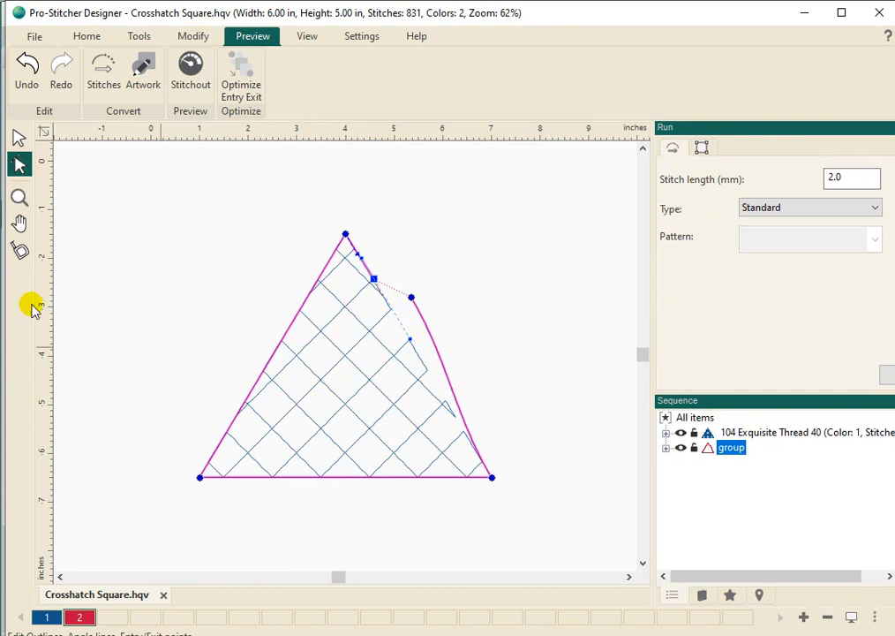
left_click(18, 139)
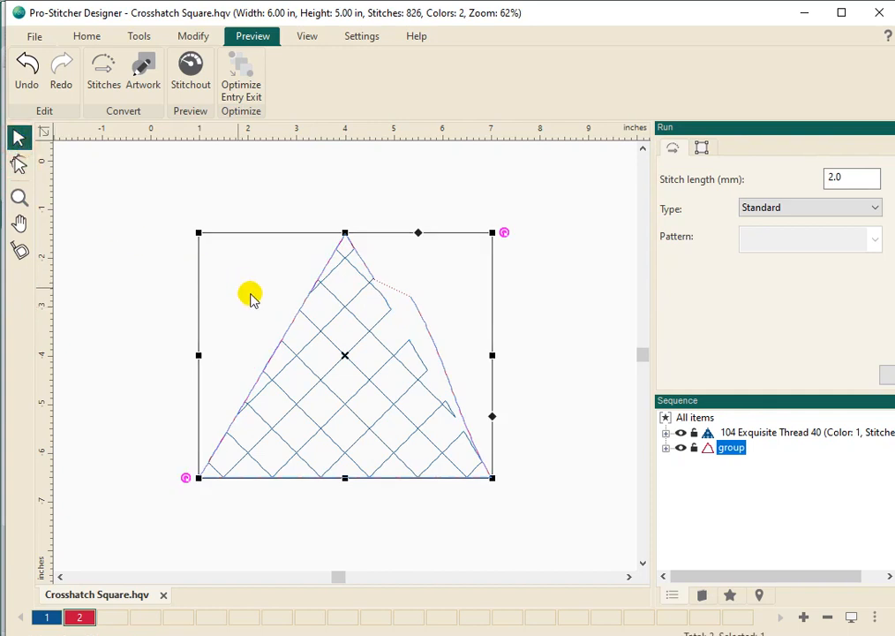
- Select all items and join the crosshatch and the triangle outline into one path with the Connect utility
left_click(667, 416)
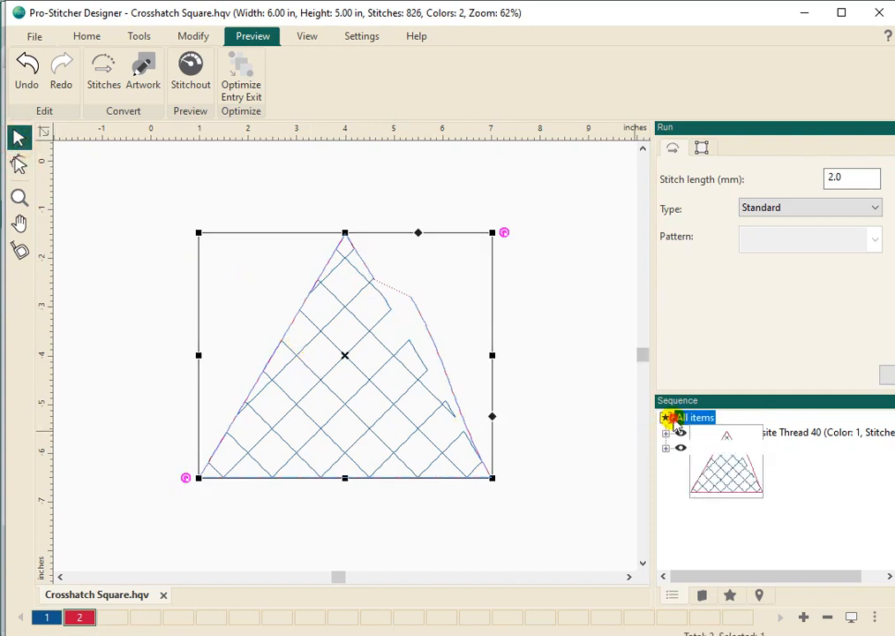
right_click(375, 405)
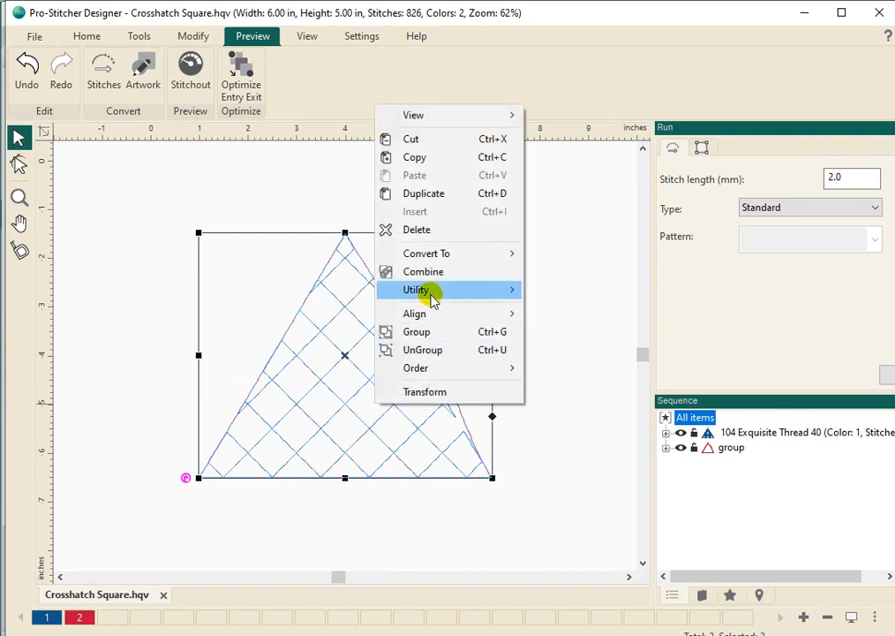
mouse_move(441, 294)
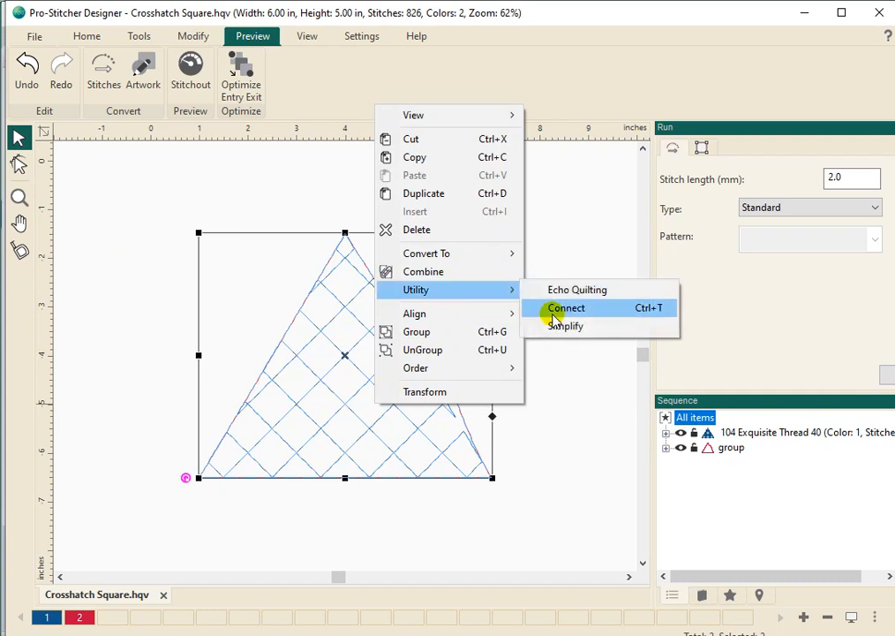
left_click(554, 313)
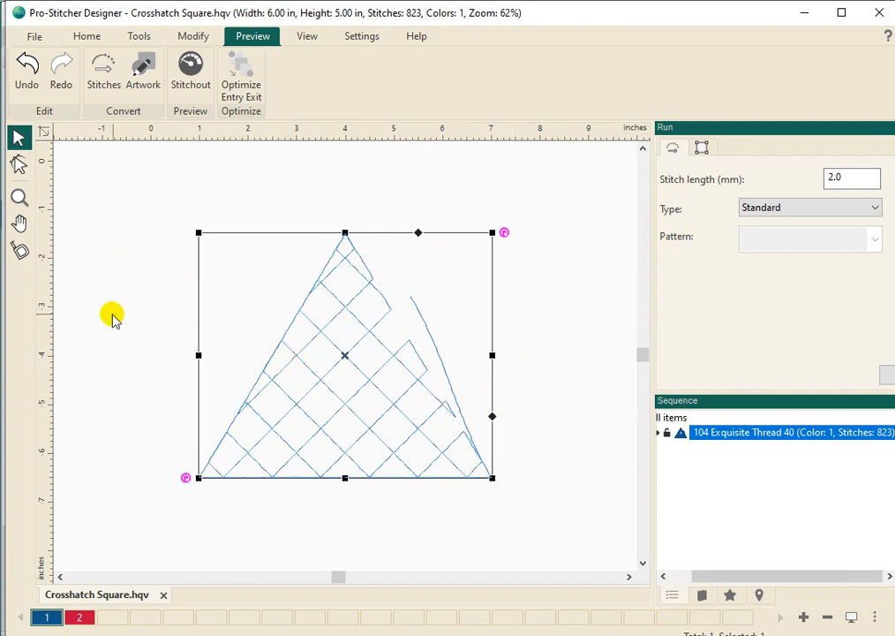
- Move the outline's displaced loose end back to the connection point on the right side and display the start and end markers
left_click(19, 164)
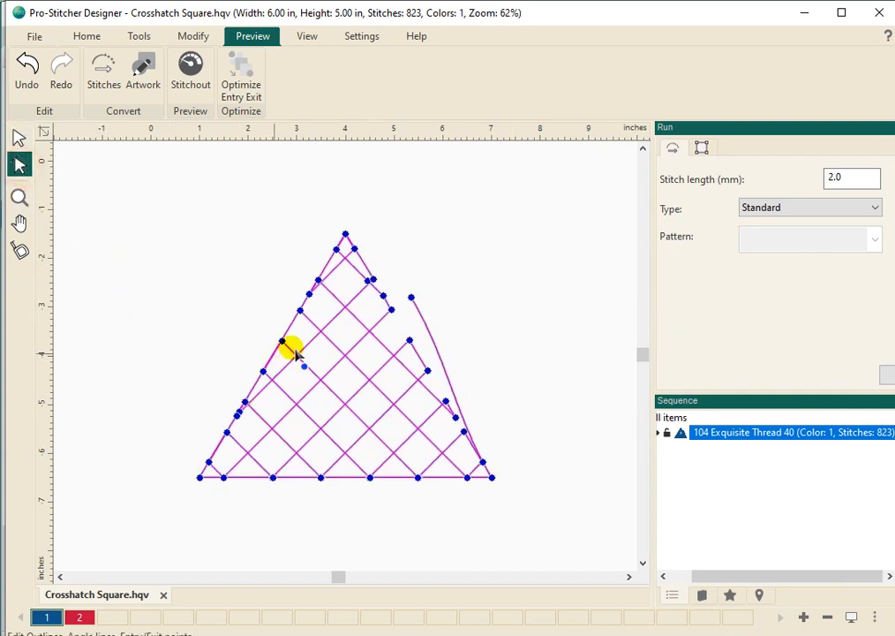
left_click_drag(408, 299, 375, 280)
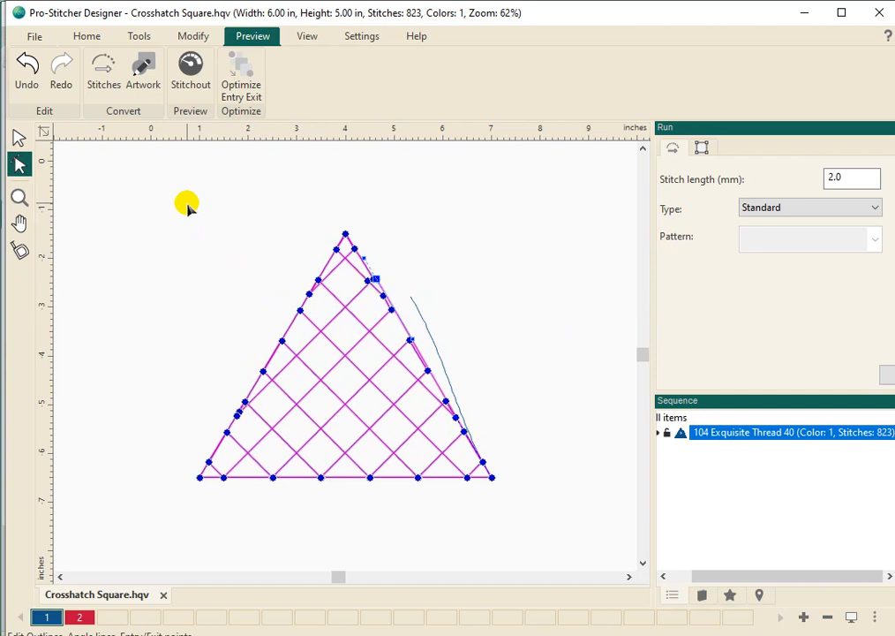
left_click(306, 36)
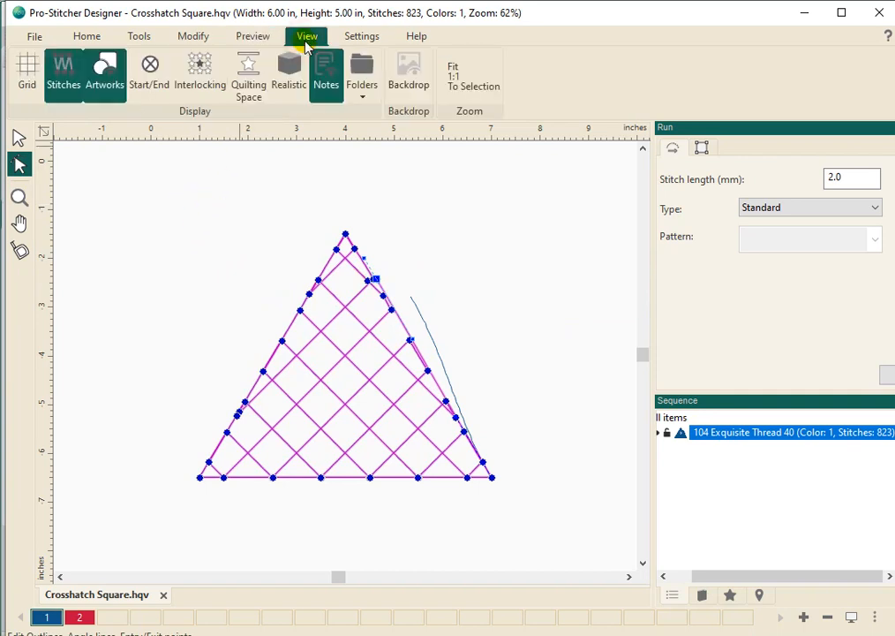
left_click(157, 102)
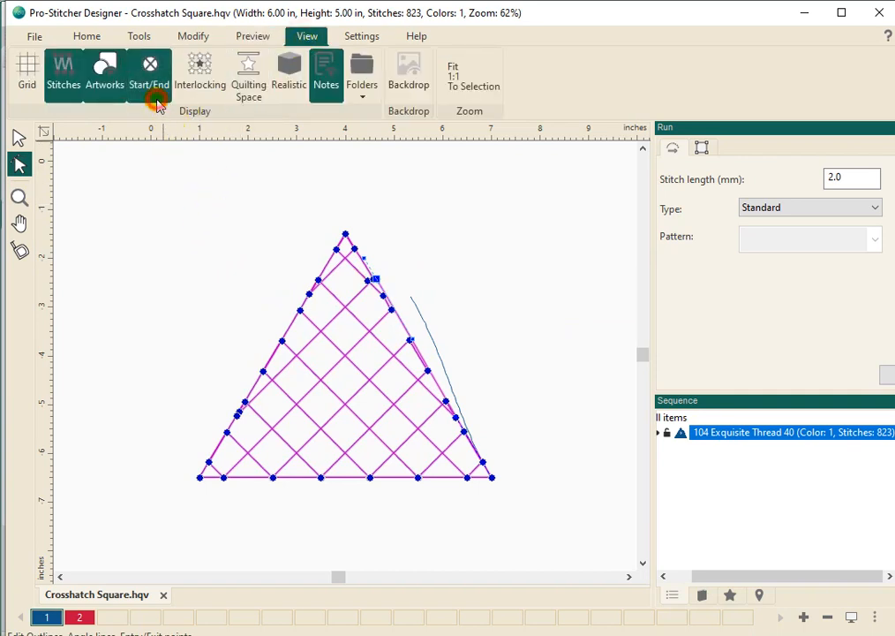
left_click(164, 220)
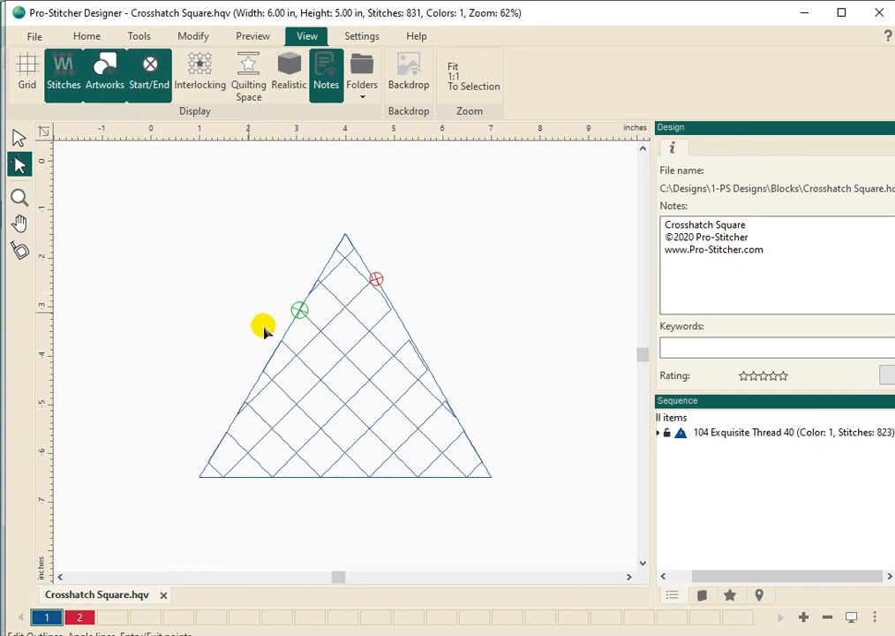
- Adjust the position of the joining node beside the end marker on the triangle's upper right side
left_click(377, 280)
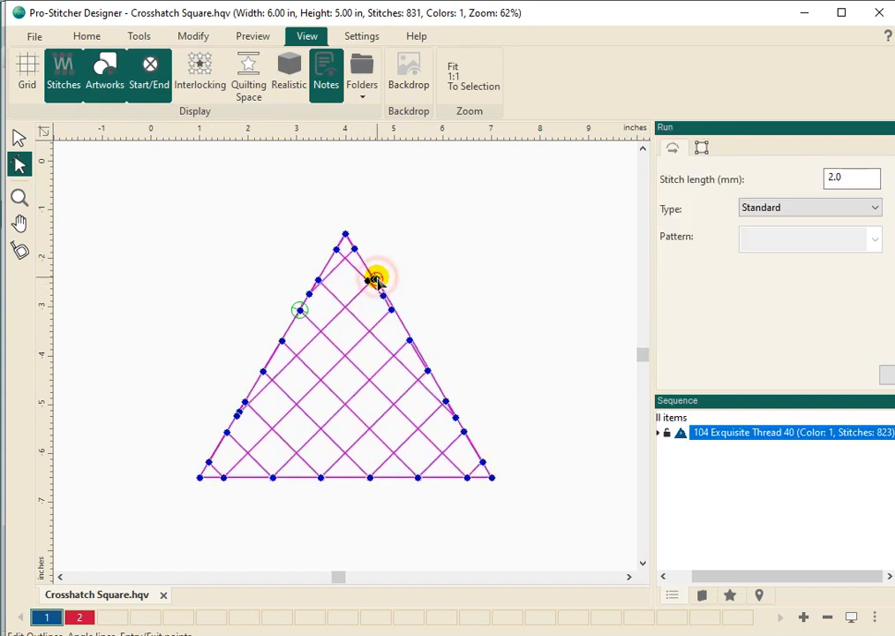
left_click(376, 280)
left_click_drag(377, 280, 373, 280)
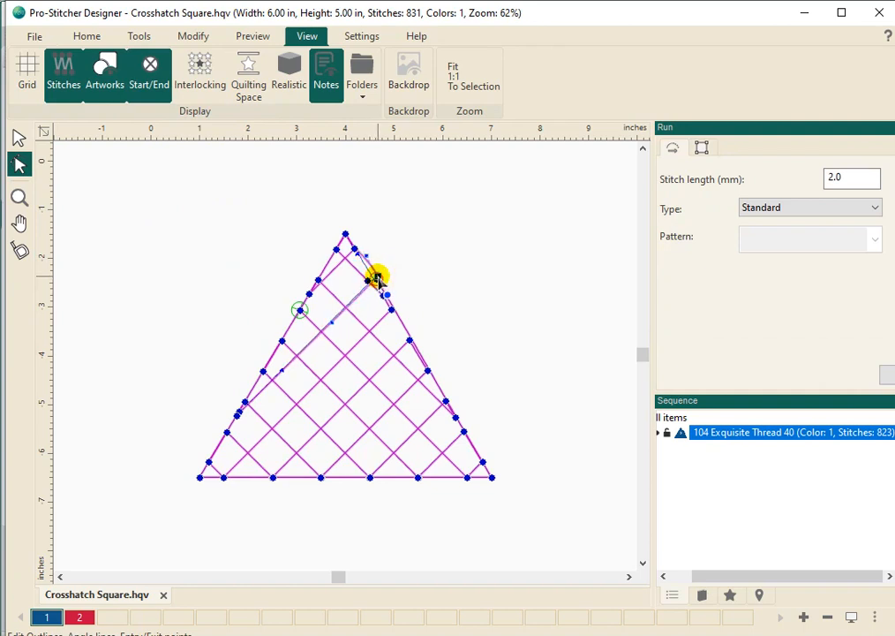
left_click(259, 326)
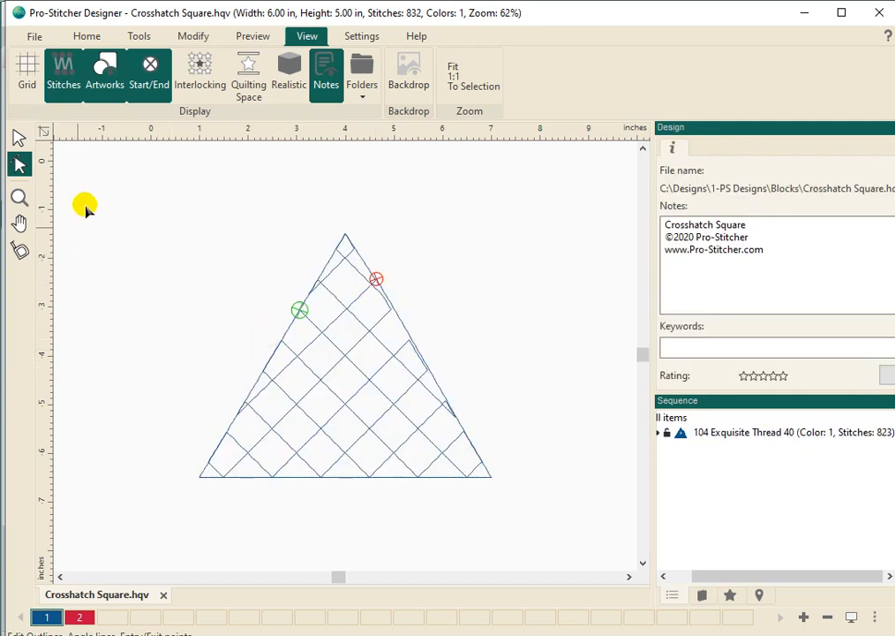
- Scrub the connected triangle's stitchout simulation from the first to the last stitch to check its continuous path
left_click(244, 36)
left_click(175, 97)
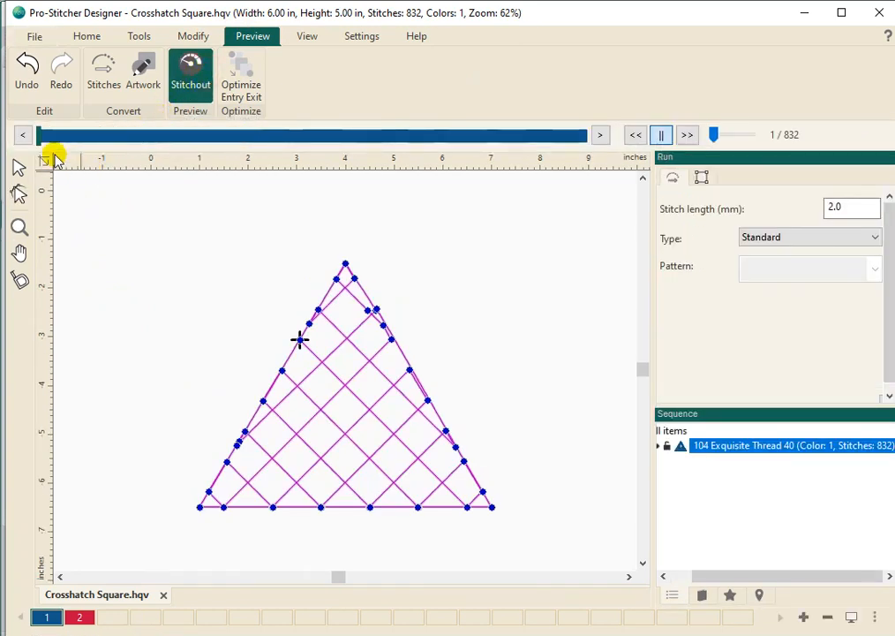
mouse_move(41, 144)
left_mouse_down()
mouse_move(480, 146)
mouse_move(597, 154)
mouse_move(587, 165)
left_mouse_up()
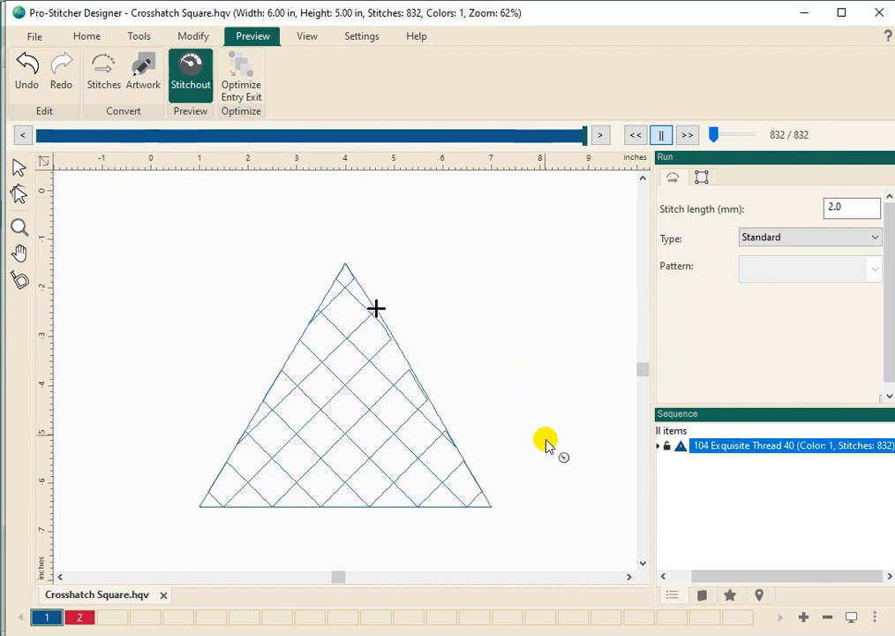